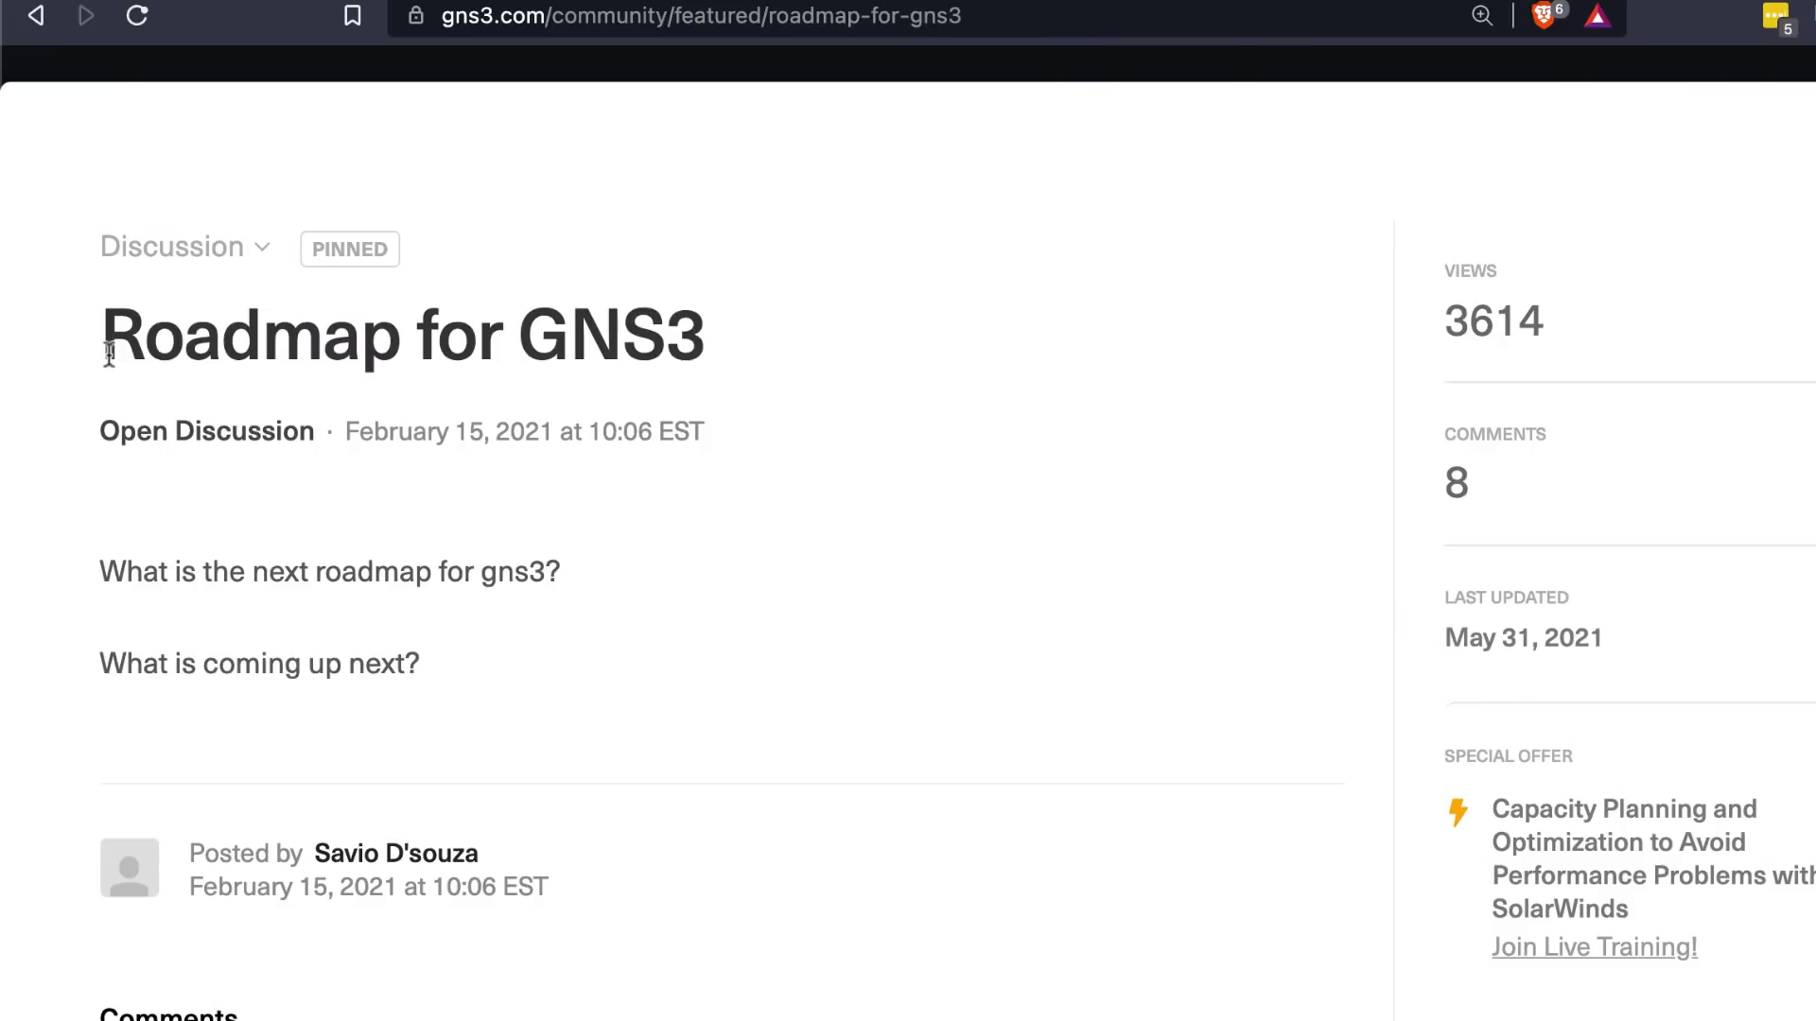
- Read the "Roadmap for GNS3" discussion and the GNS3 team's reply on the web interface, cloud provisioning and multi-user management
drag(109, 352, 593, 366)
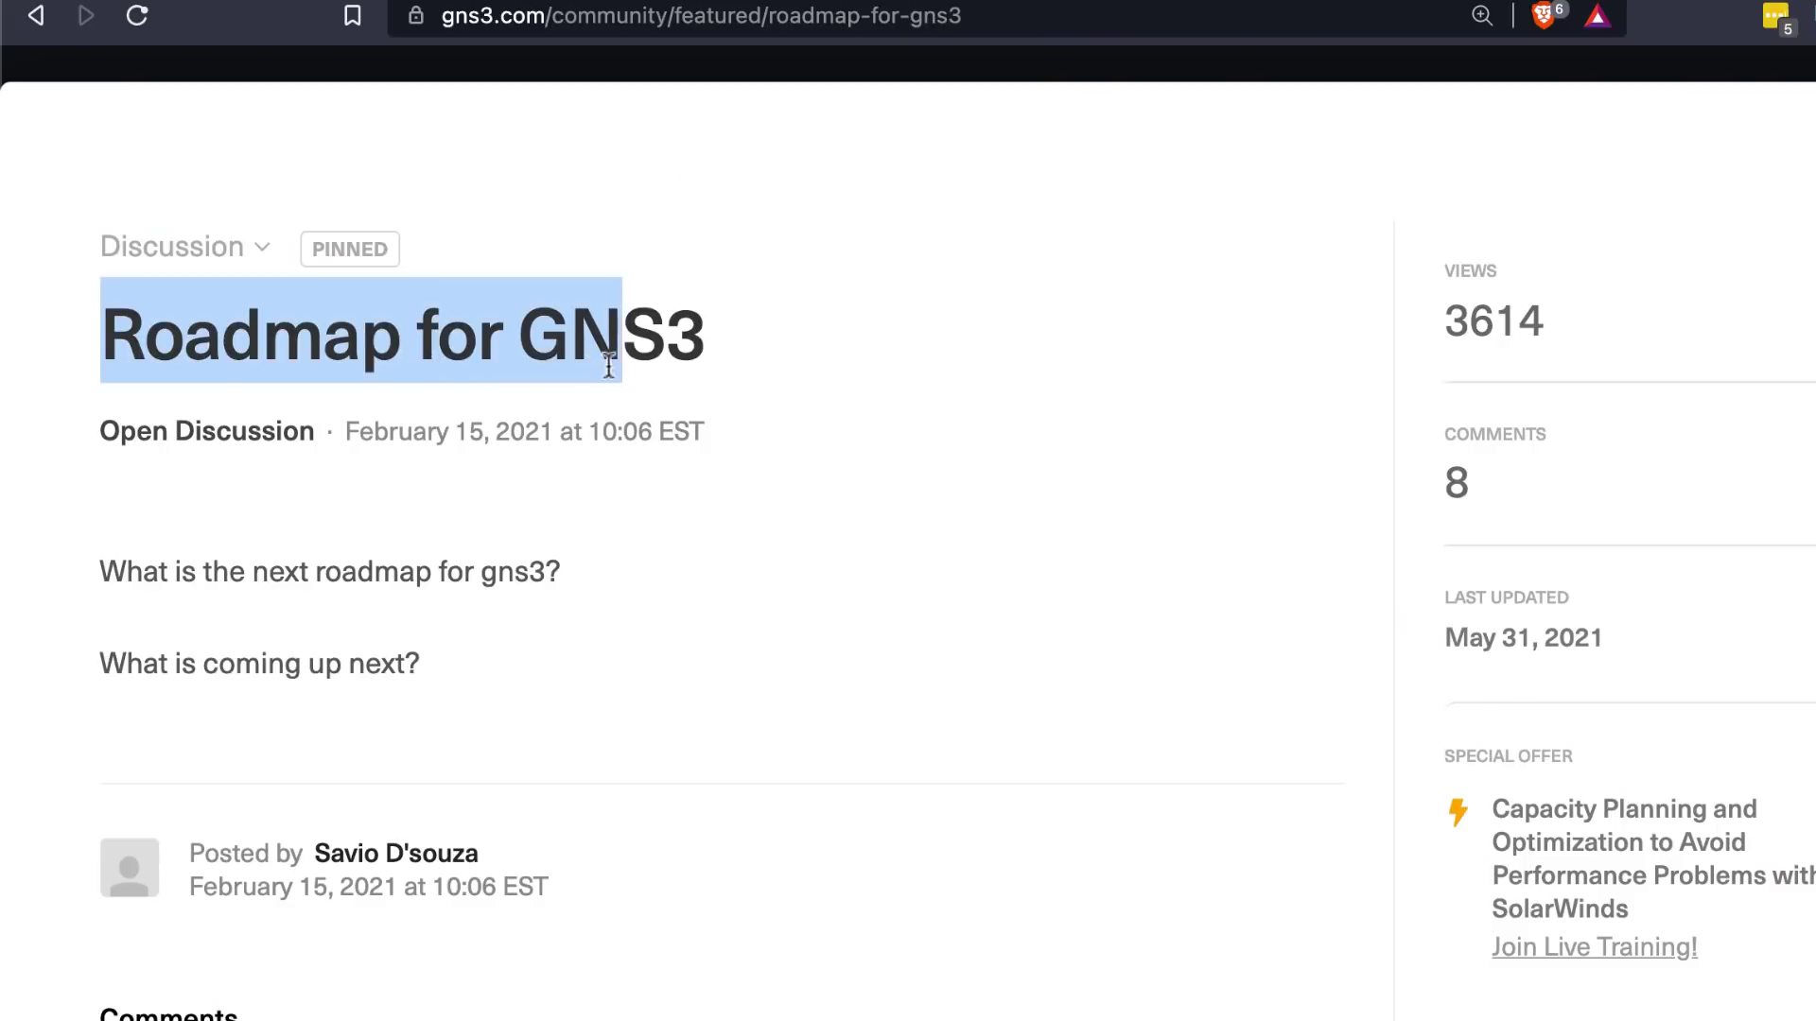
scroll(880, 685, down, 12)
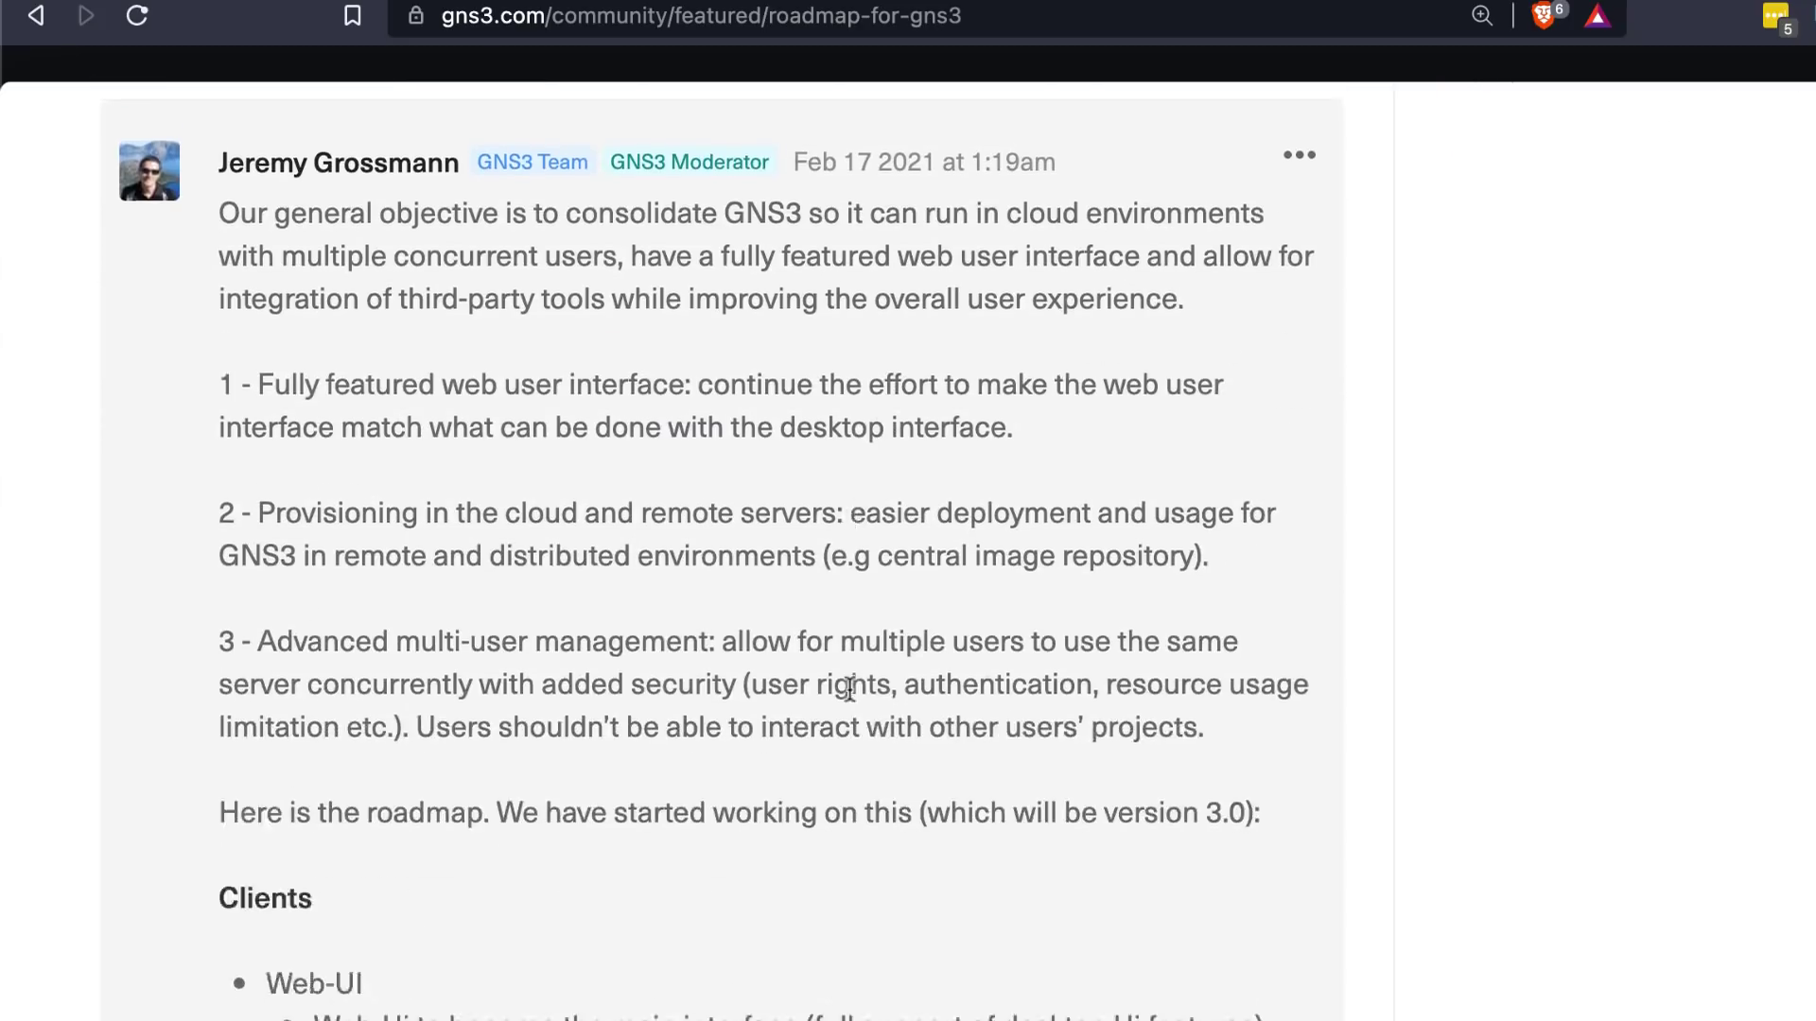
drag(280, 586, 1264, 636)
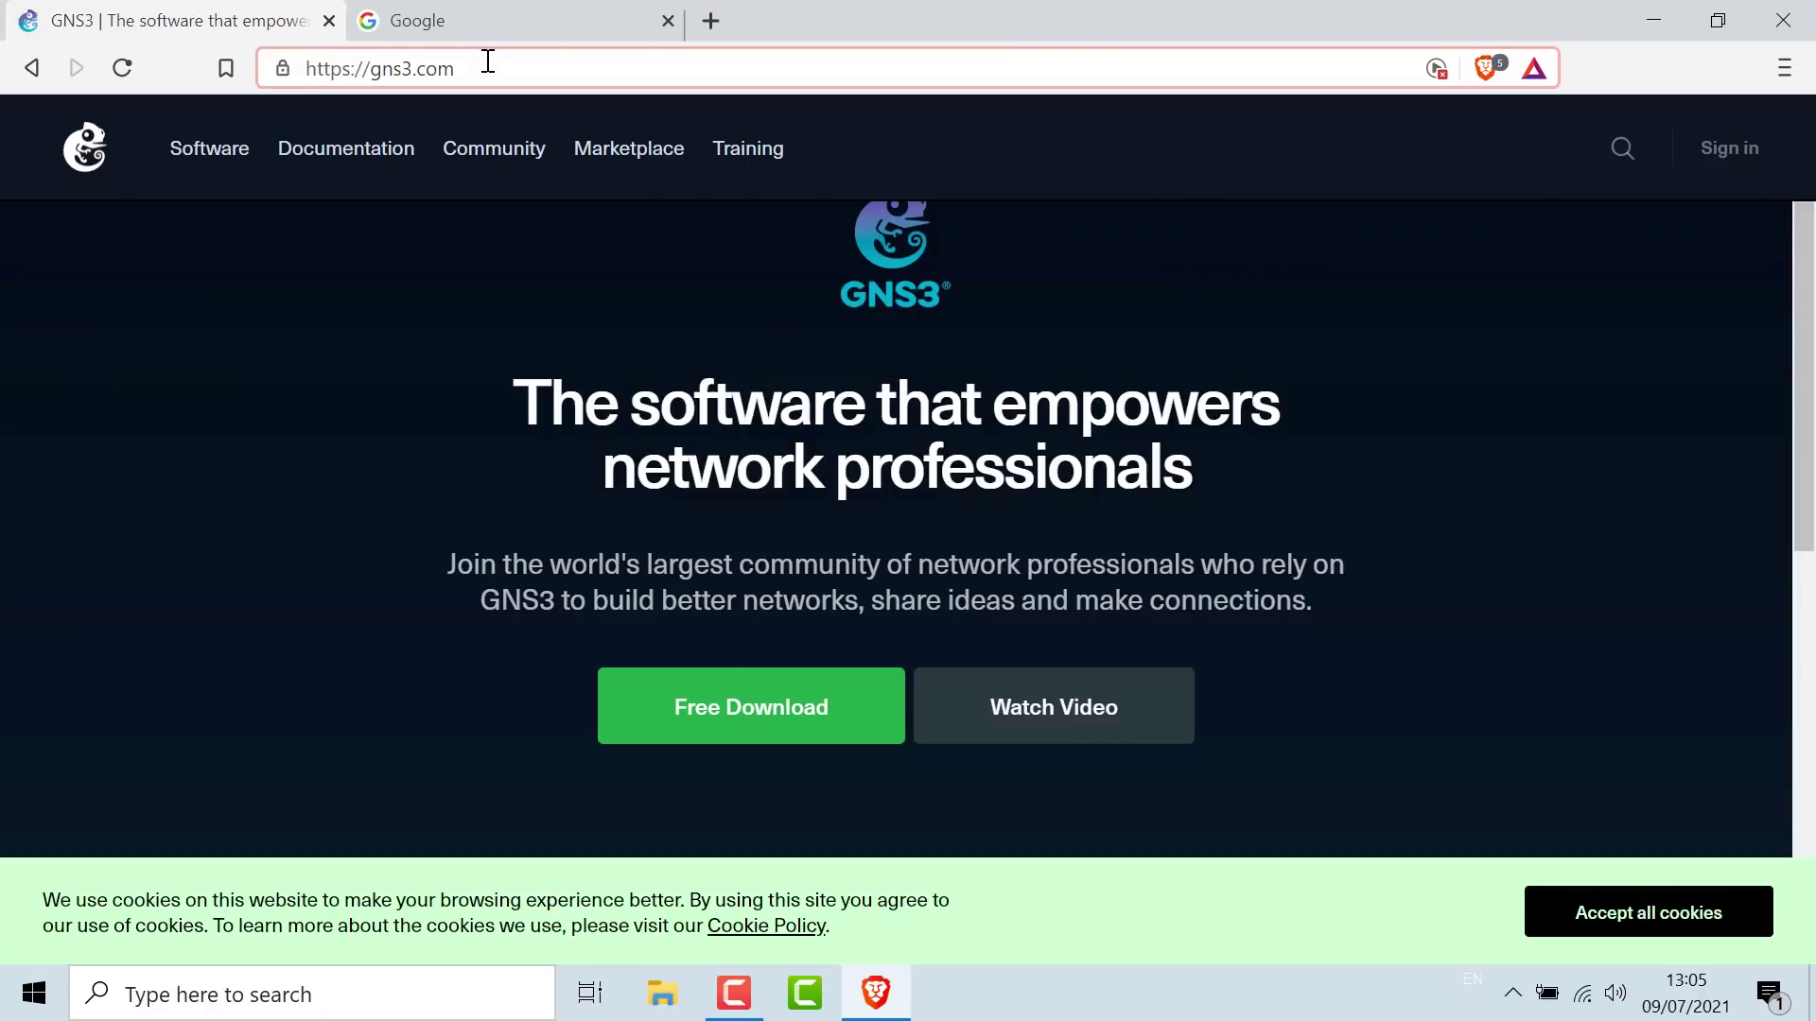
- Download the GNS3 VM for VMware Workstation and Fusion and save GNS3.VM.VMware.Workstation.2.2.22.zip in the Downloads folder
click(803, 705)
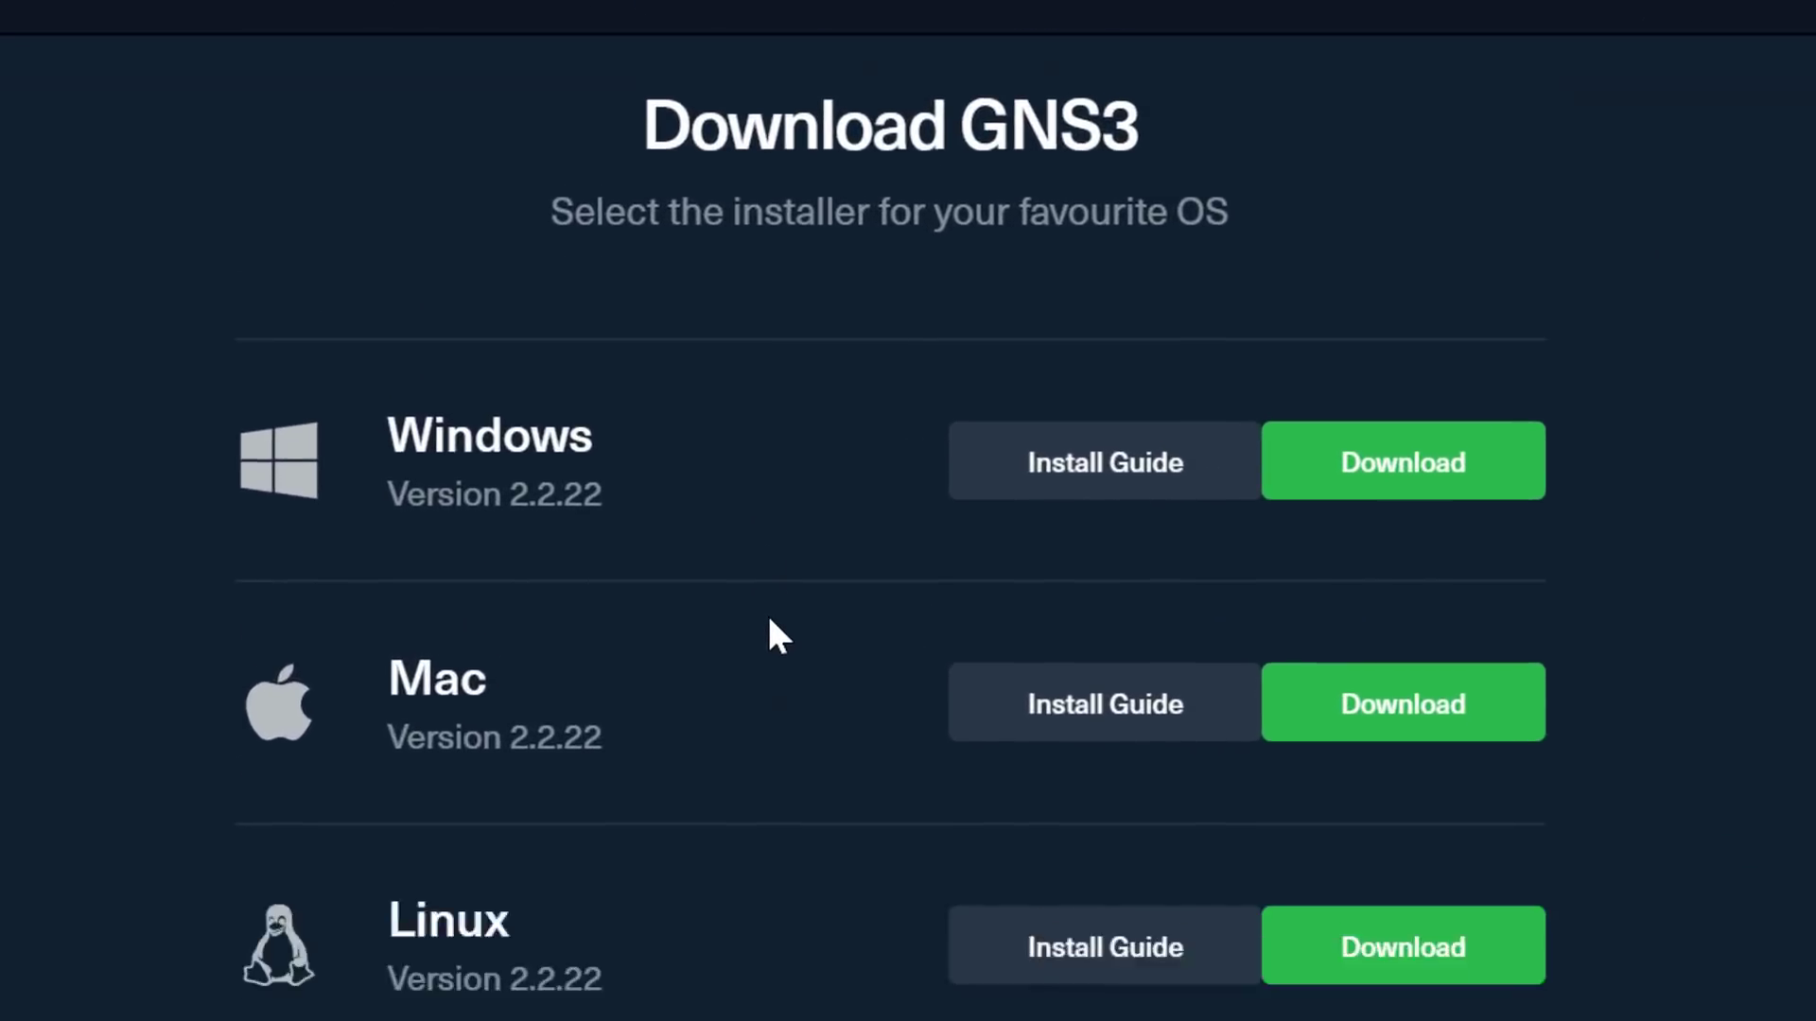
scroll(770, 621, down, 3)
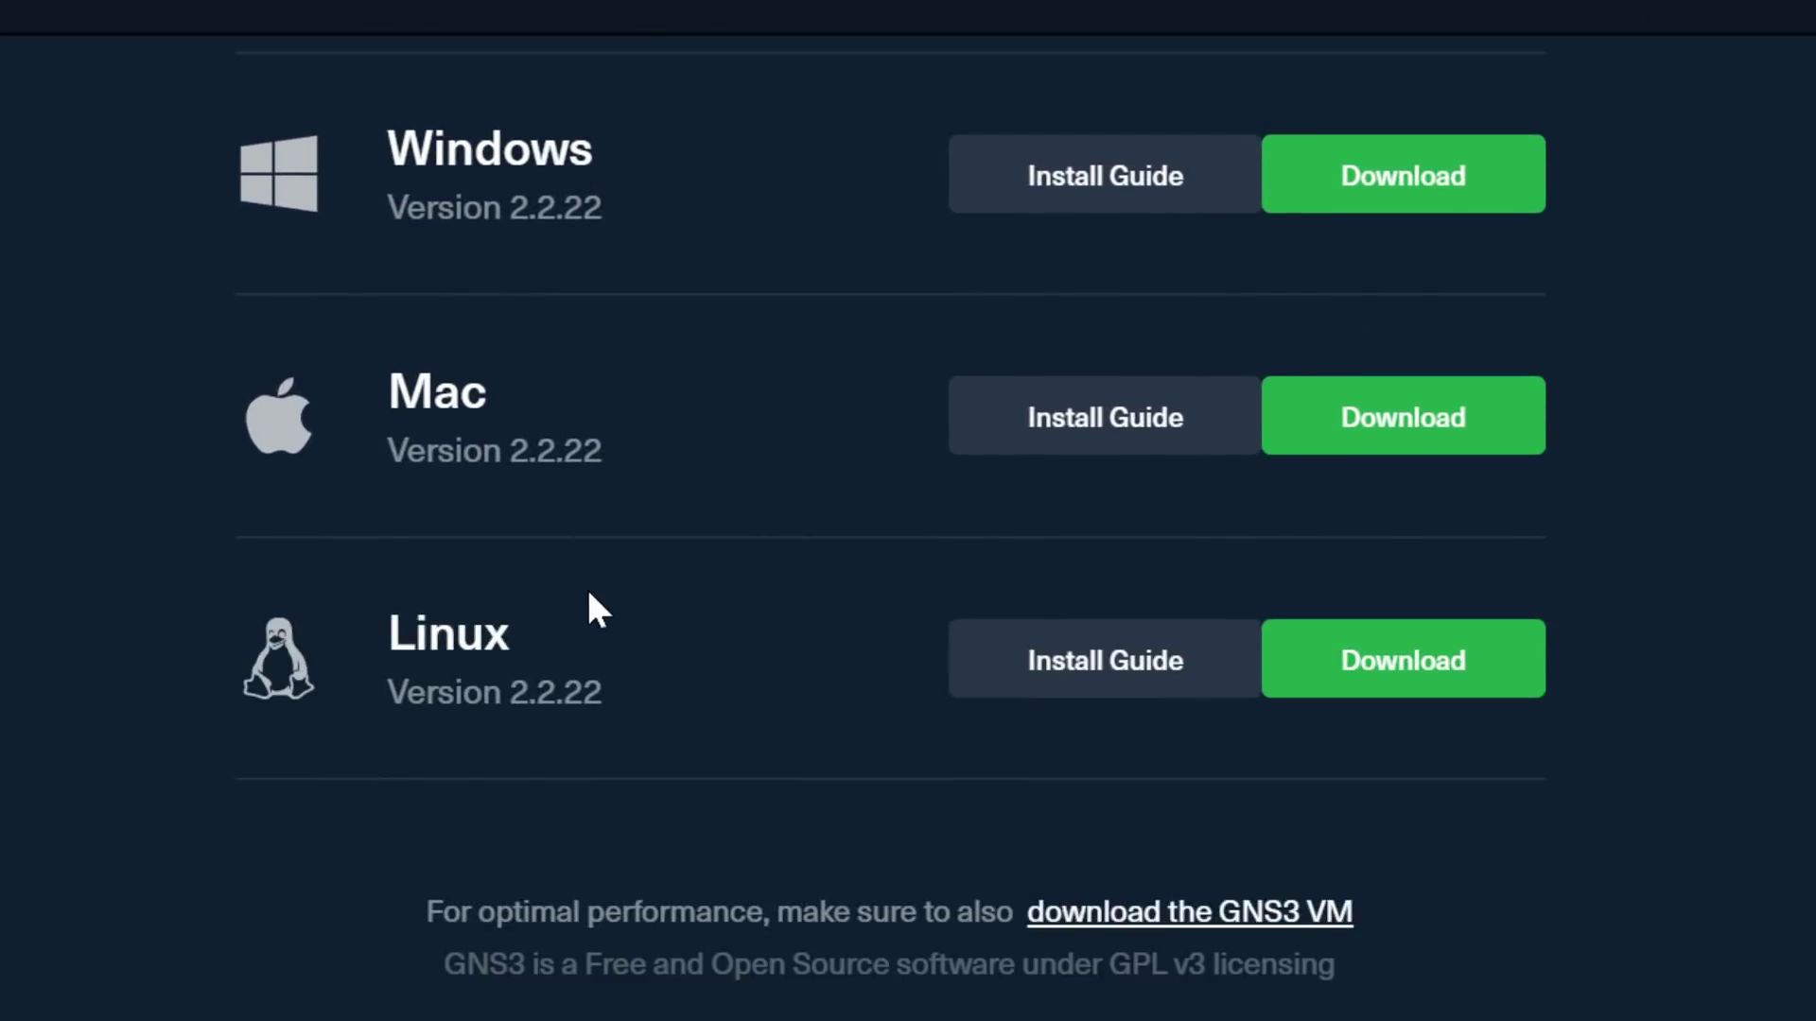
scroll(592, 609, down, 2)
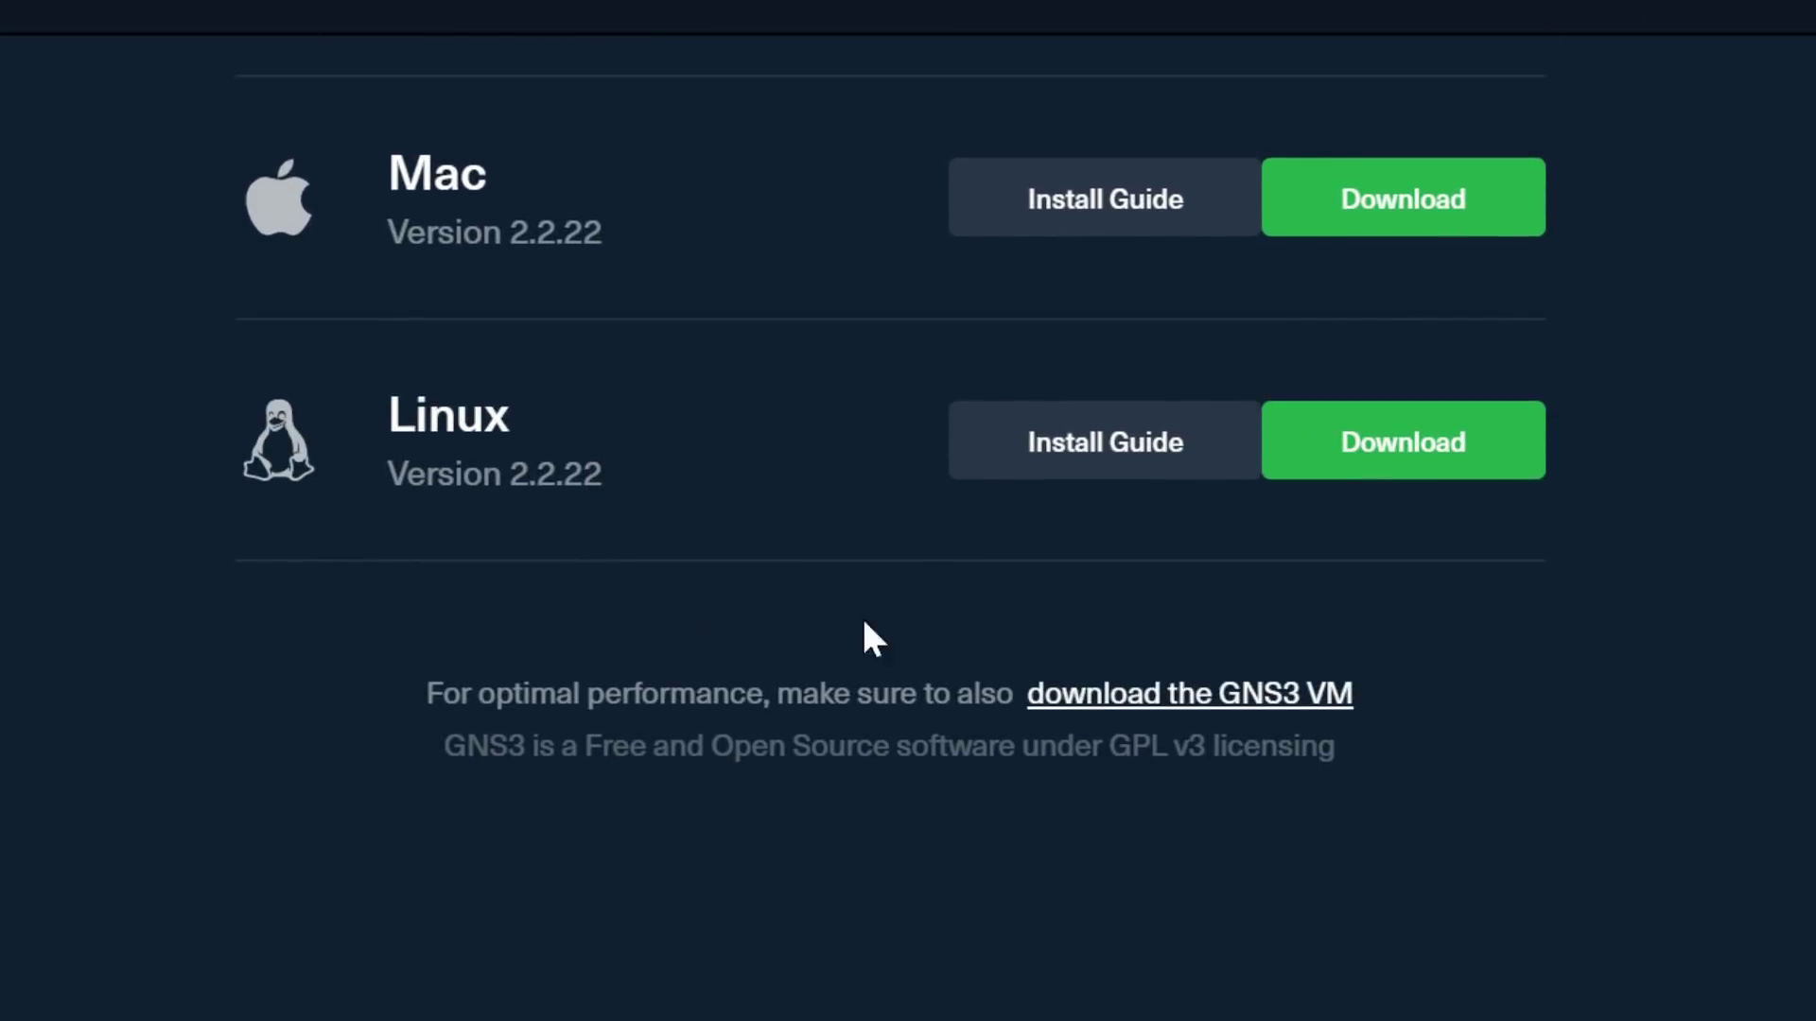
click(1135, 695)
scroll(1088, 539, up, 2)
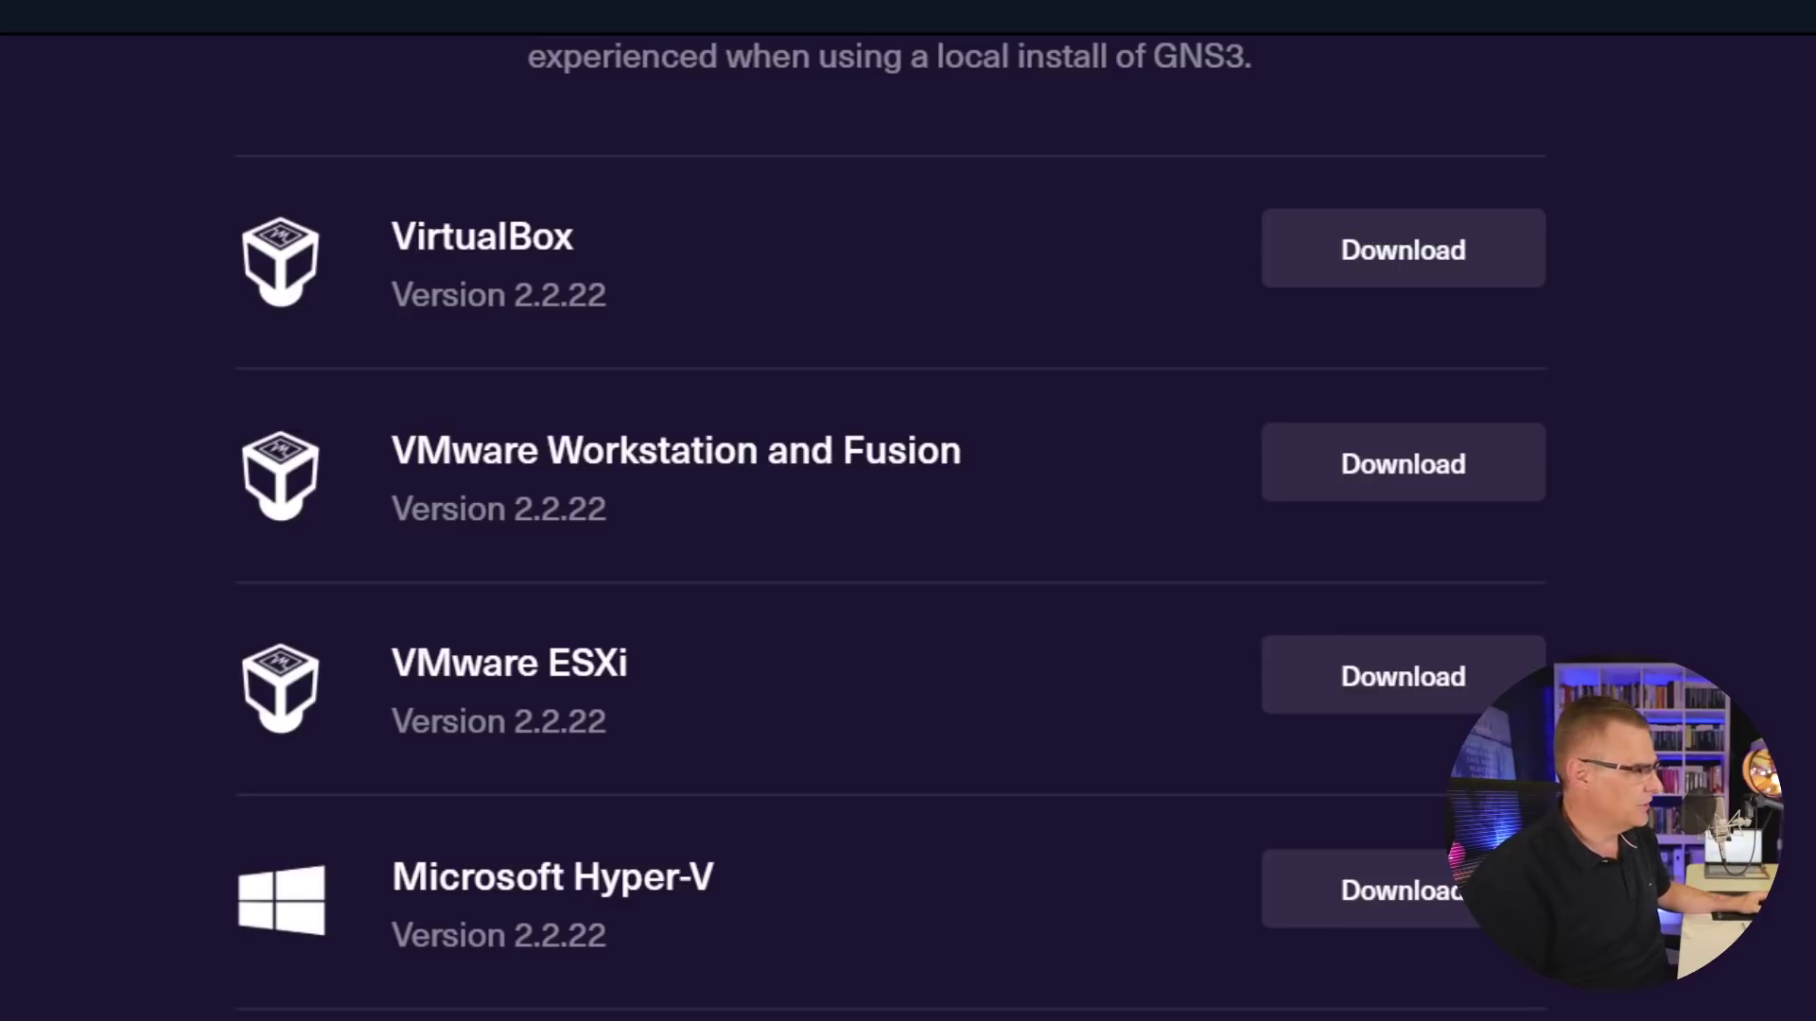
click(1347, 494)
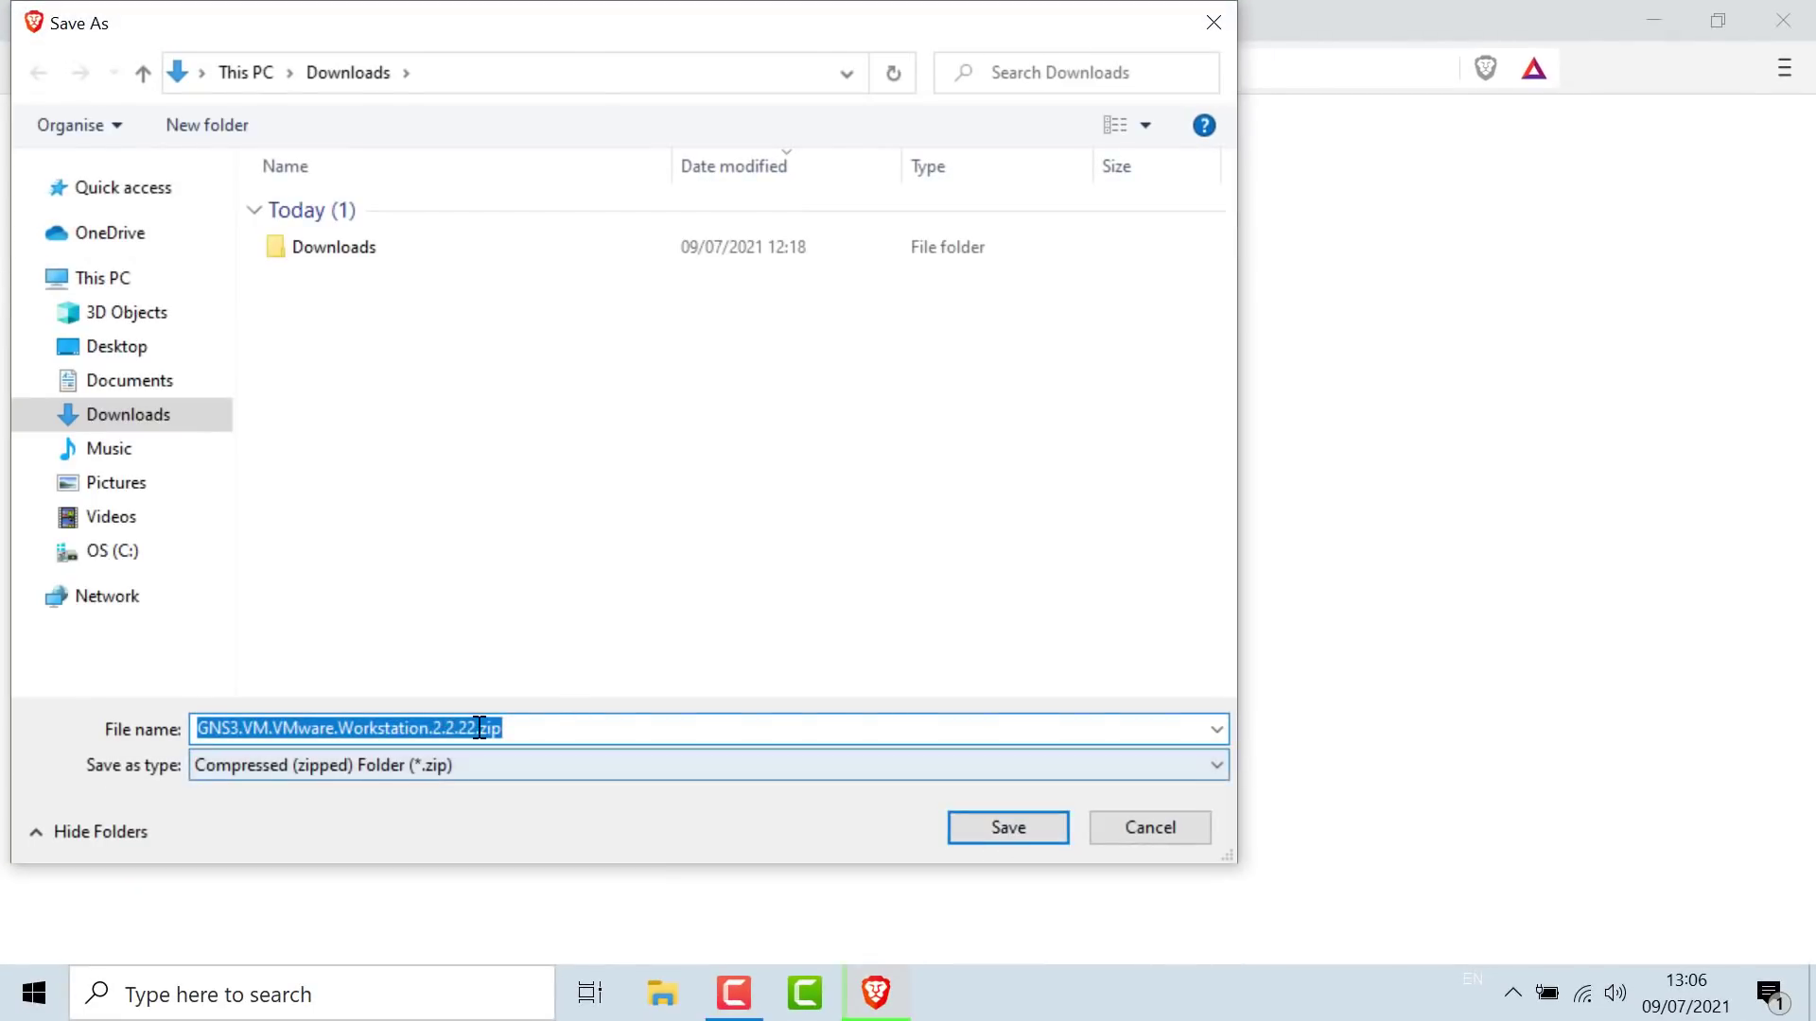
click(1008, 817)
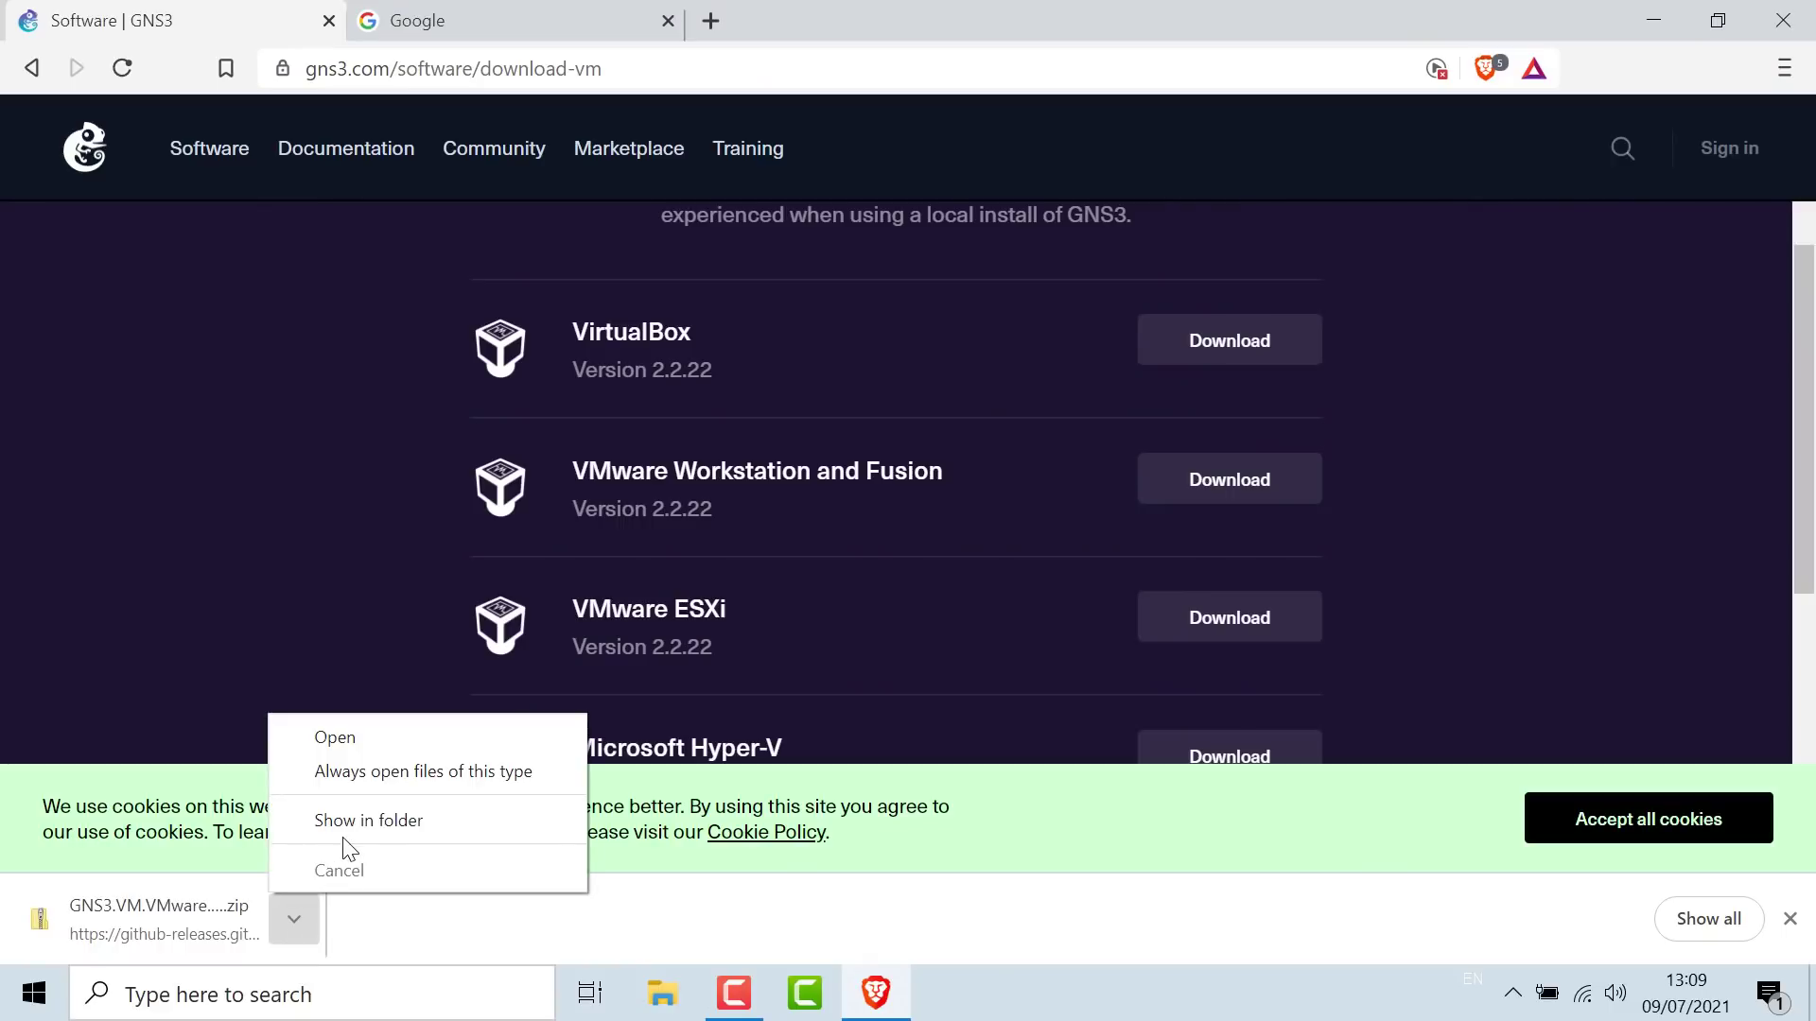
- Extract GNS3.VM.VMware.Workstation.2.2.22.zip within the Downloads folder and select GNS3 VM.ova in the extracted folder
click(371, 819)
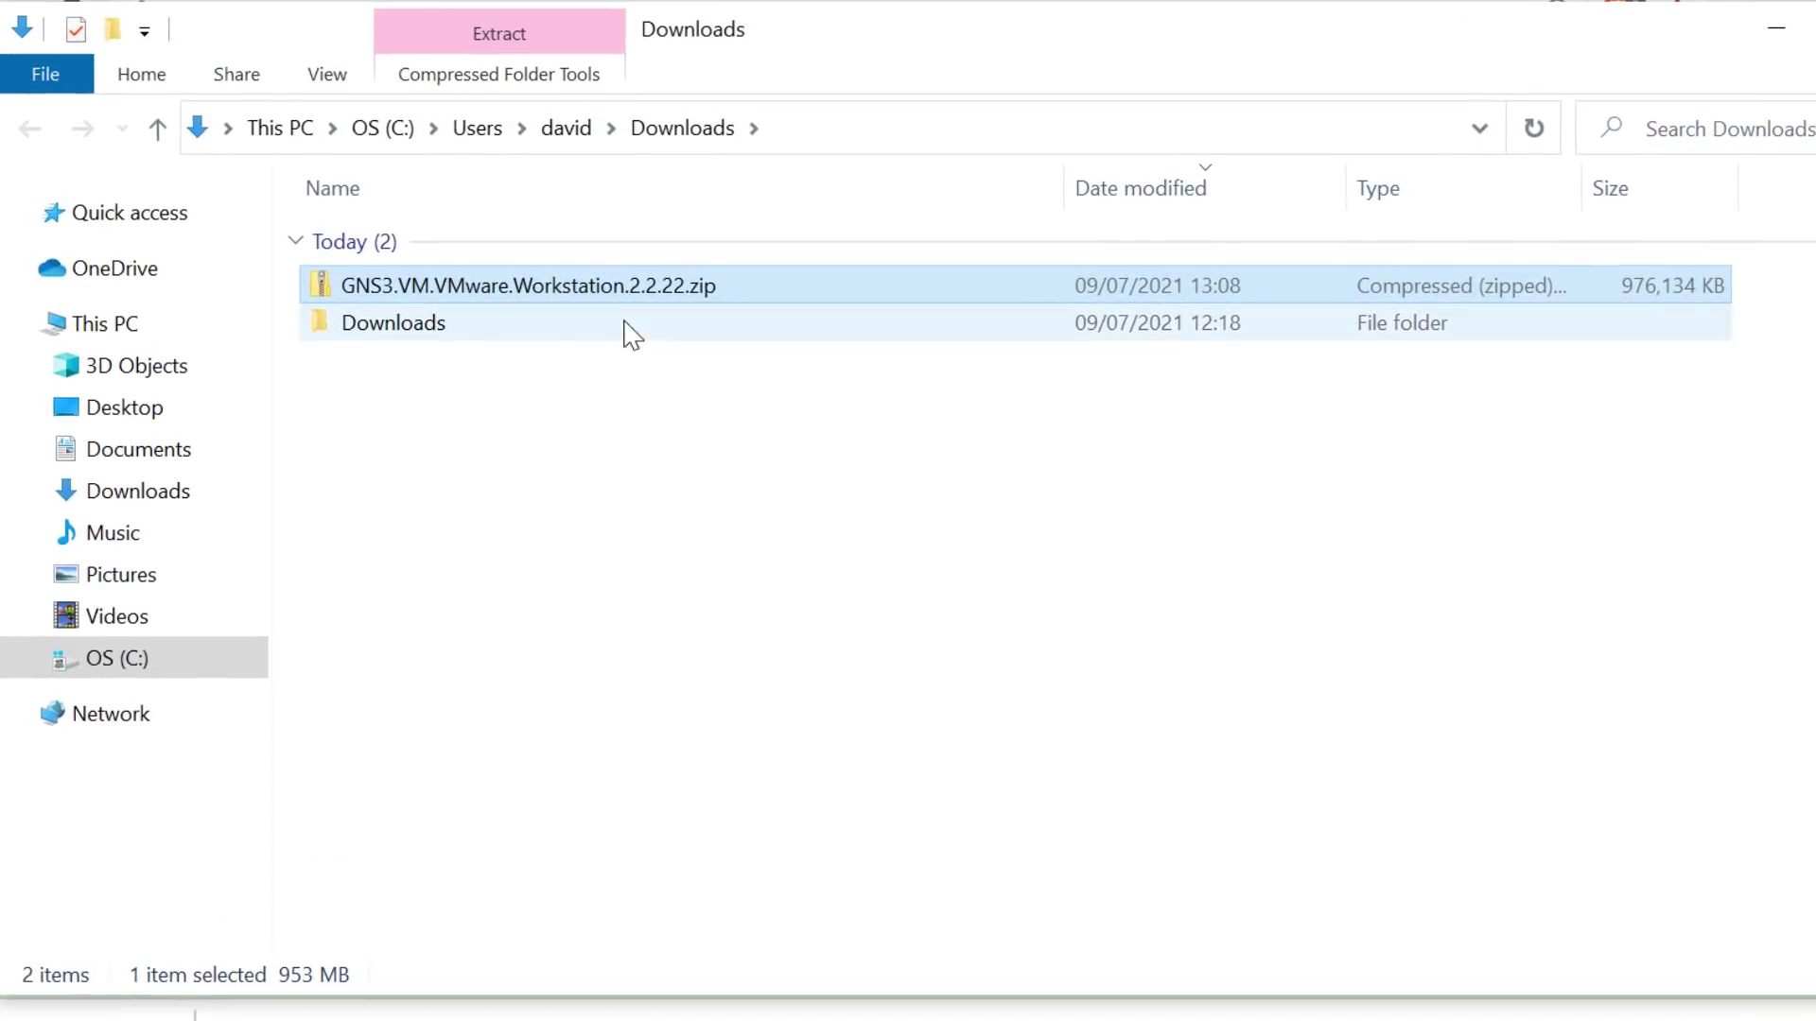
right_click(582, 301)
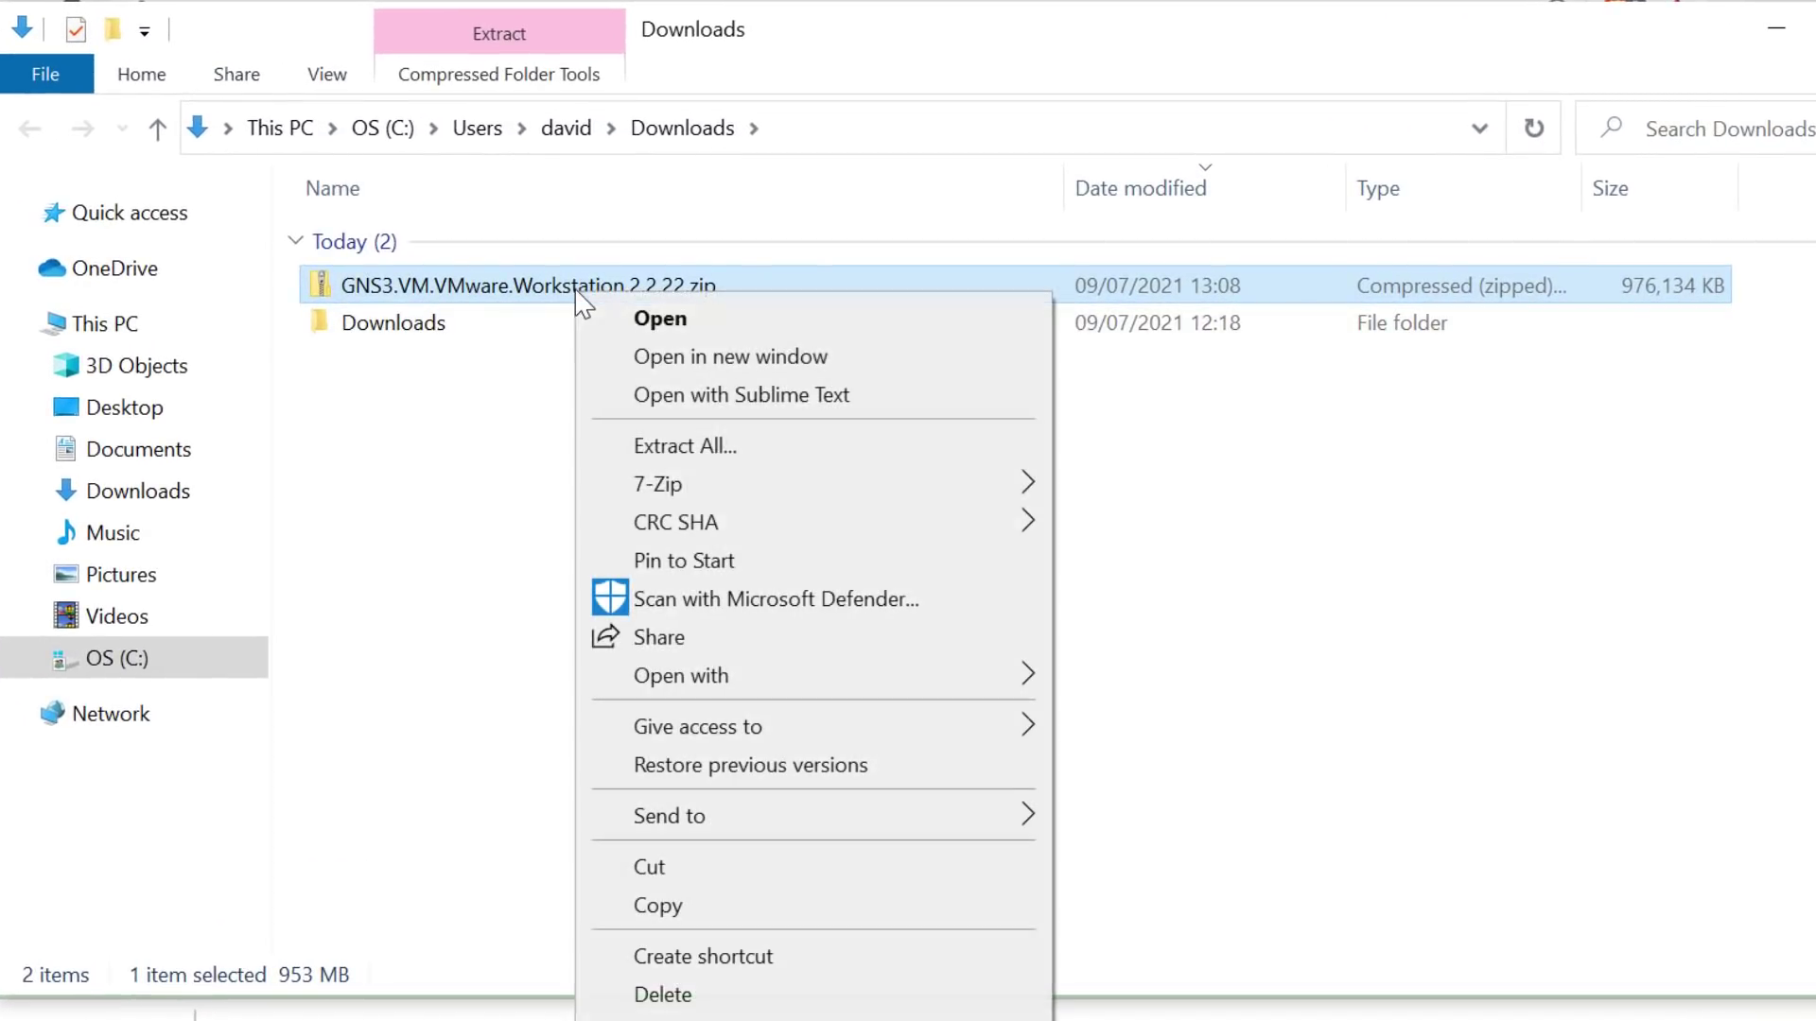
click(747, 450)
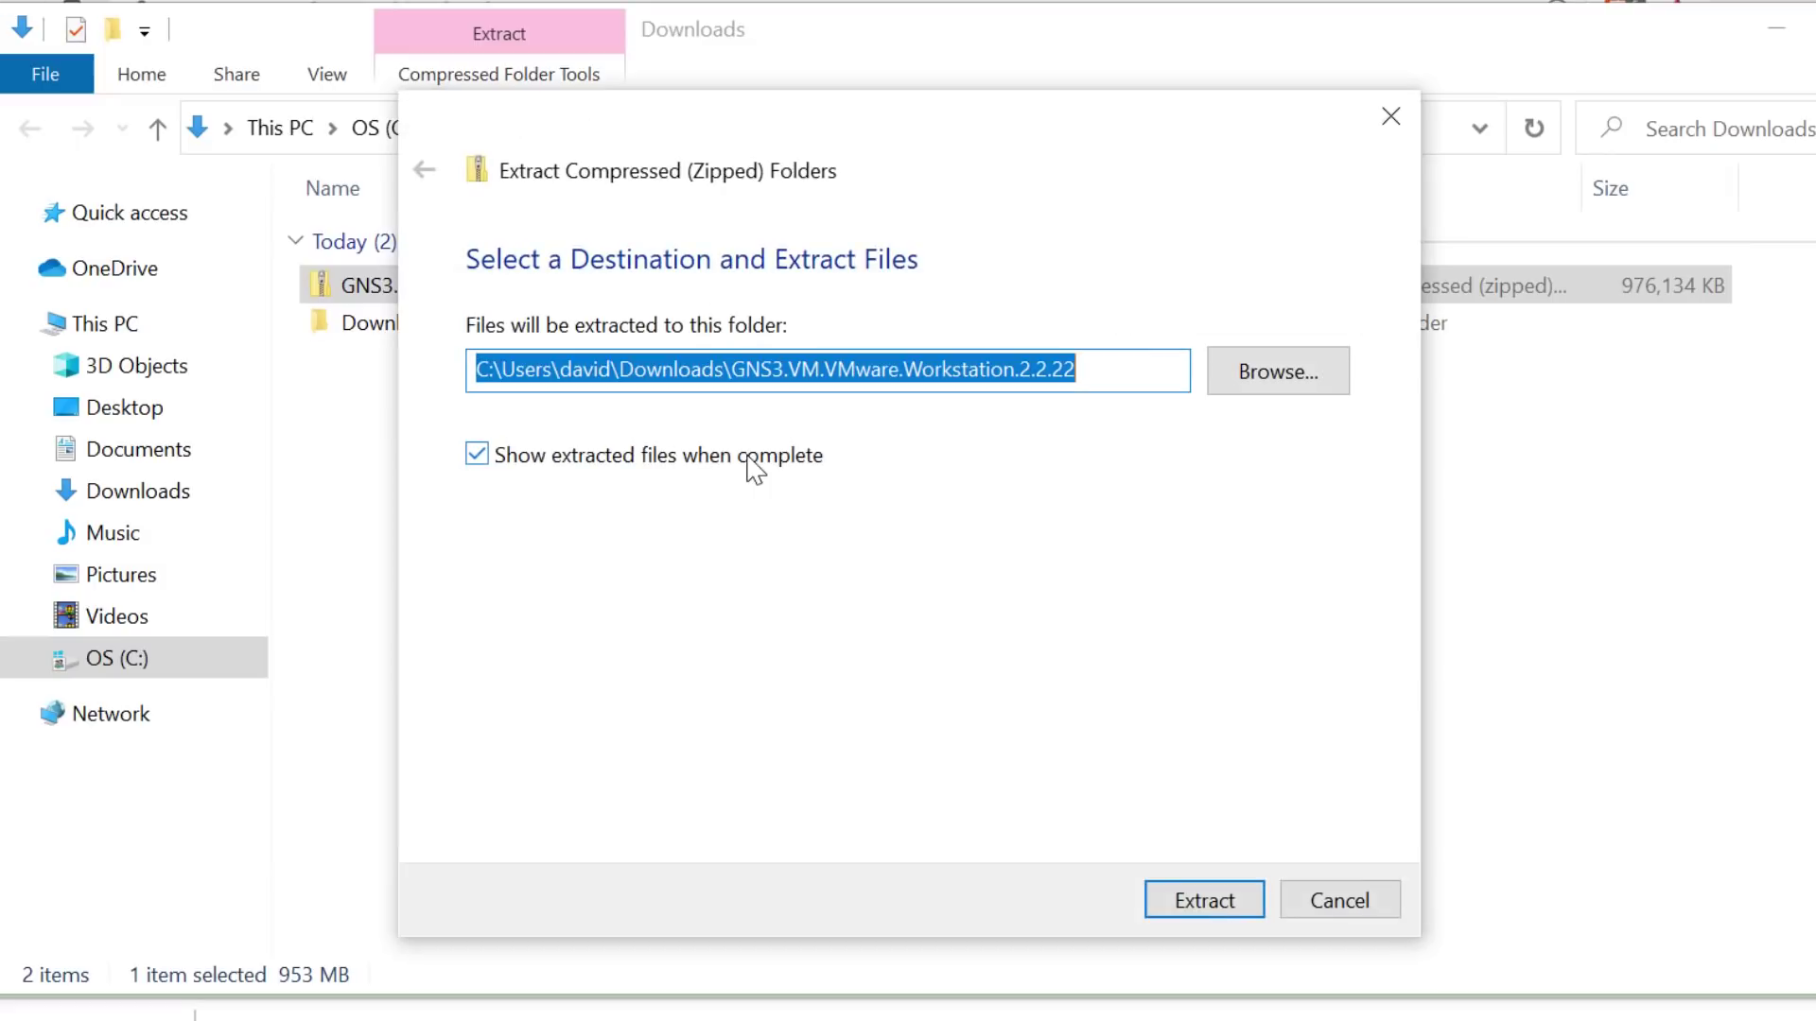
click(1199, 908)
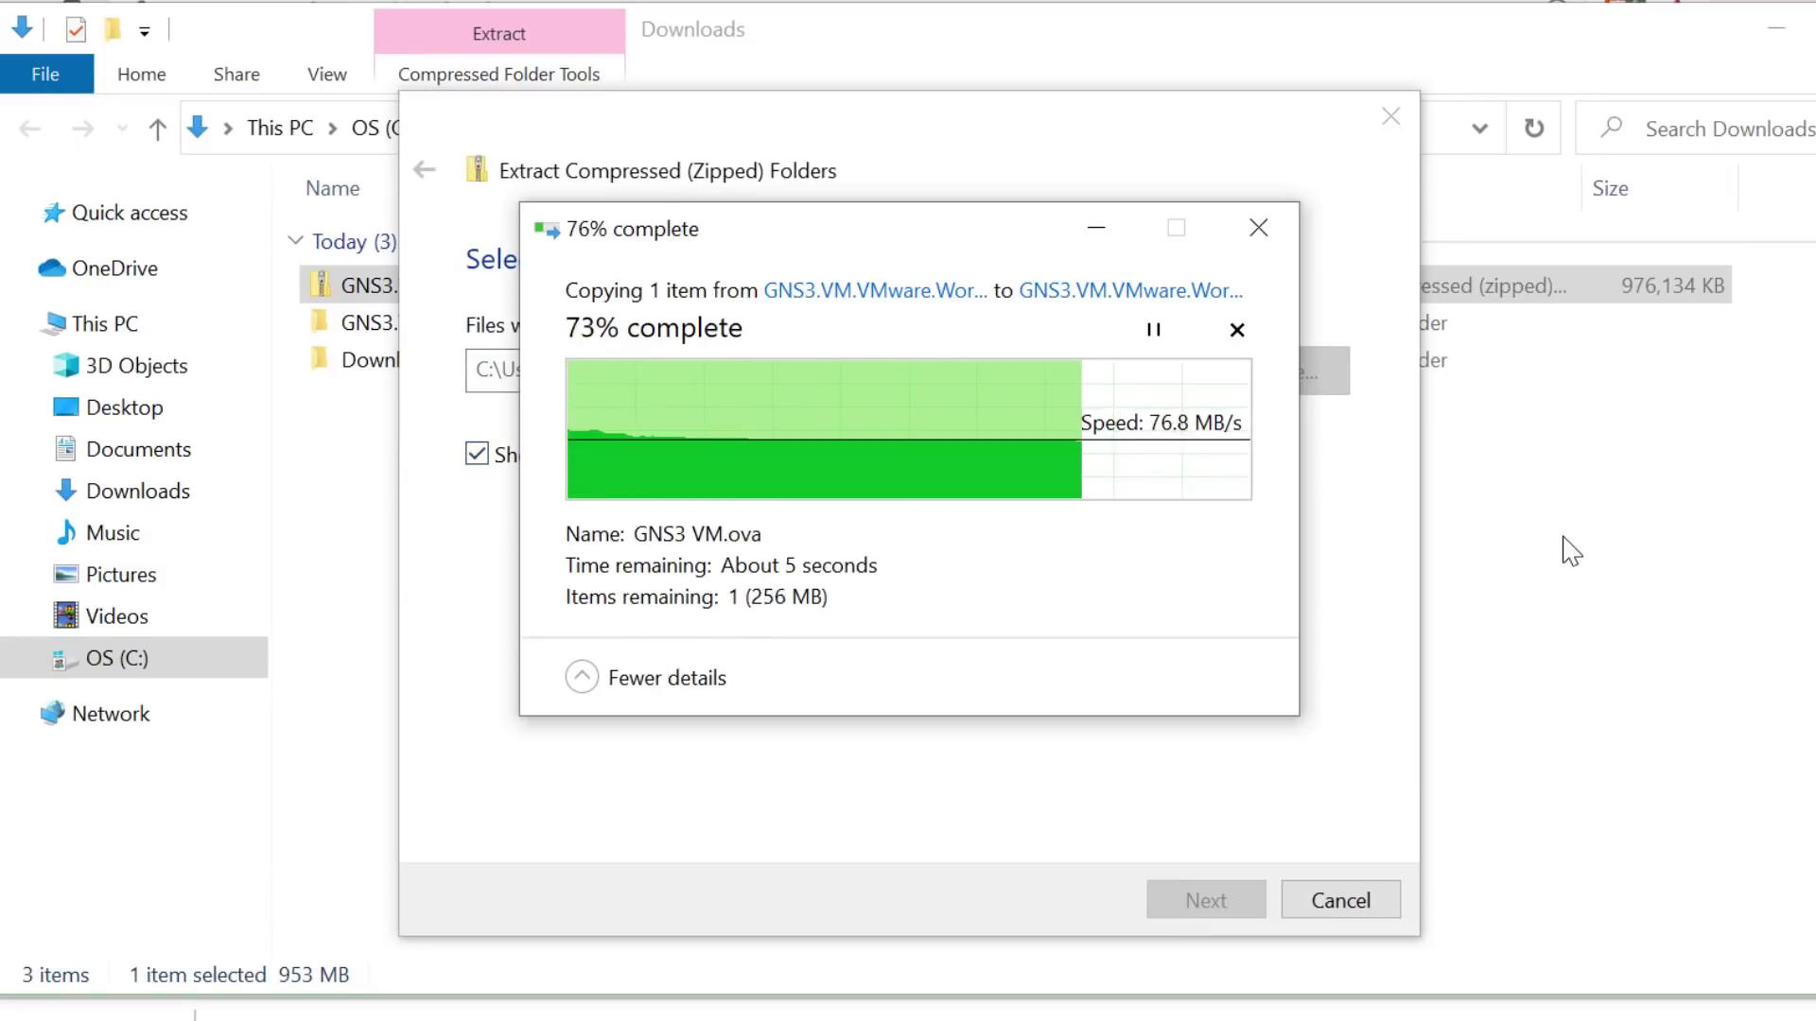
click(1734, 9)
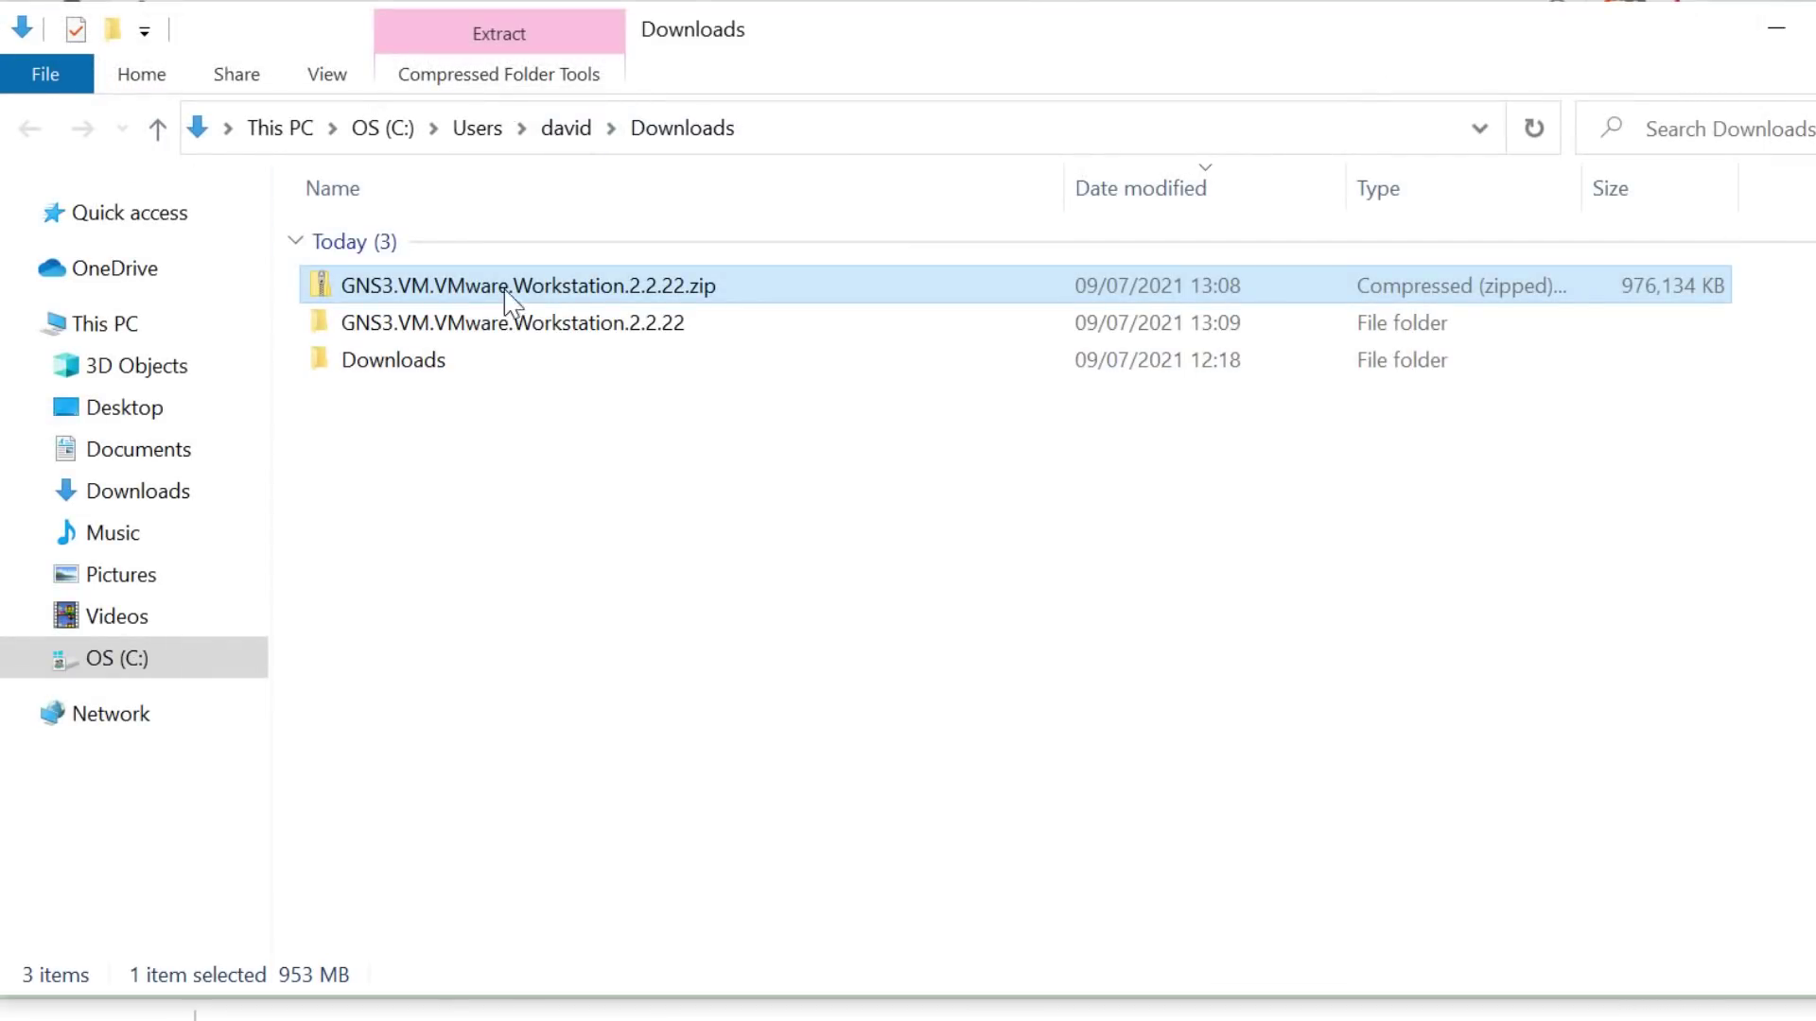
double_click(523, 331)
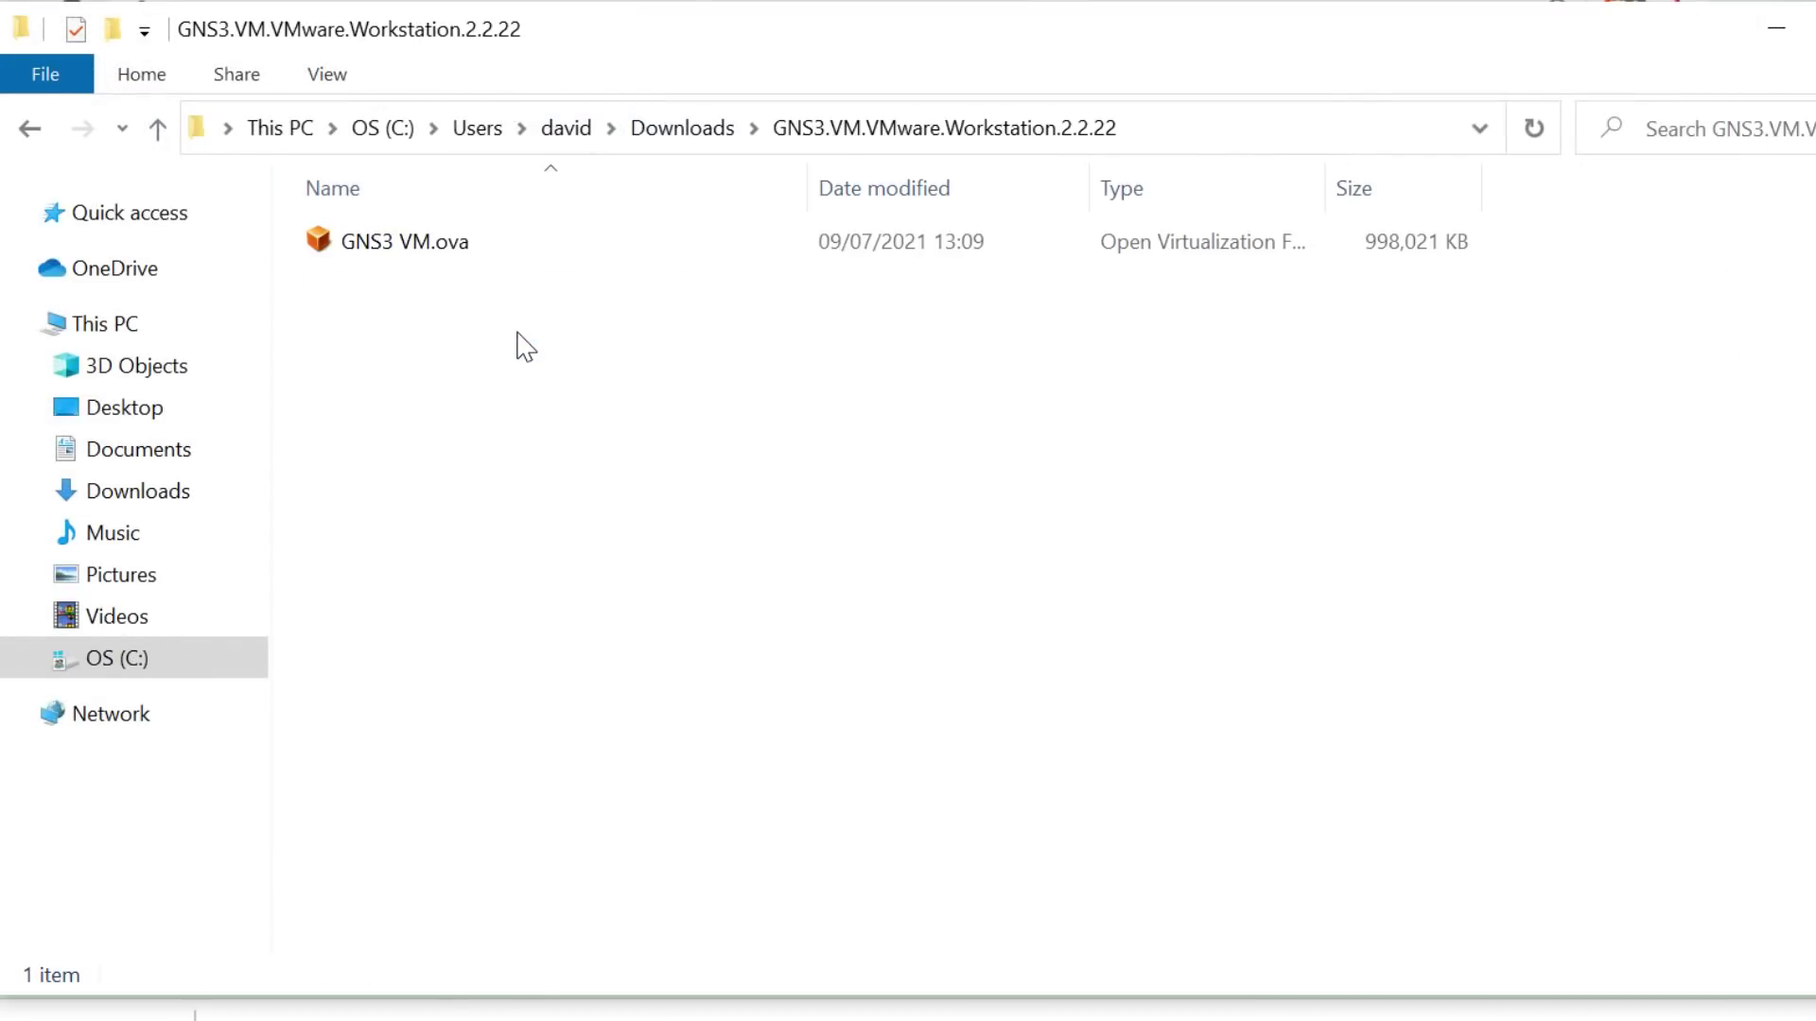
click(471, 254)
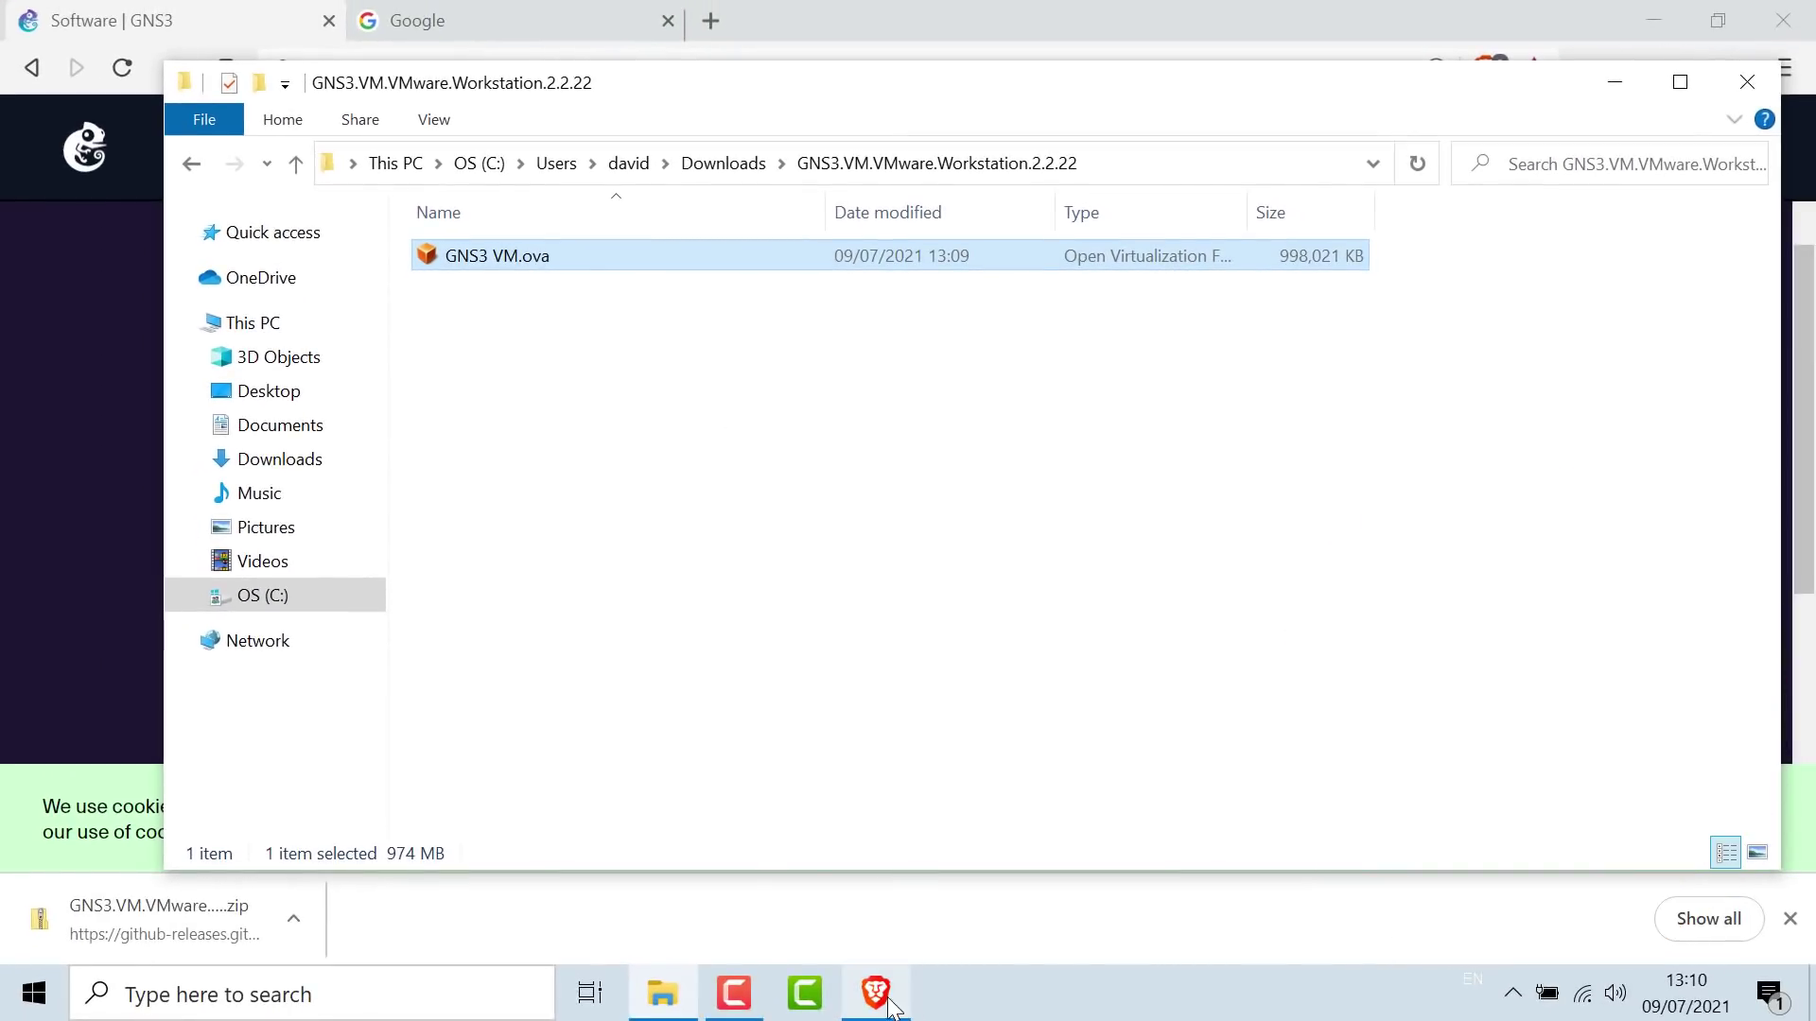
- Switch to the Google page, search for "download vmware player" and open VMware's Download VMware Workstation Player result
click(459, 43)
click(530, 21)
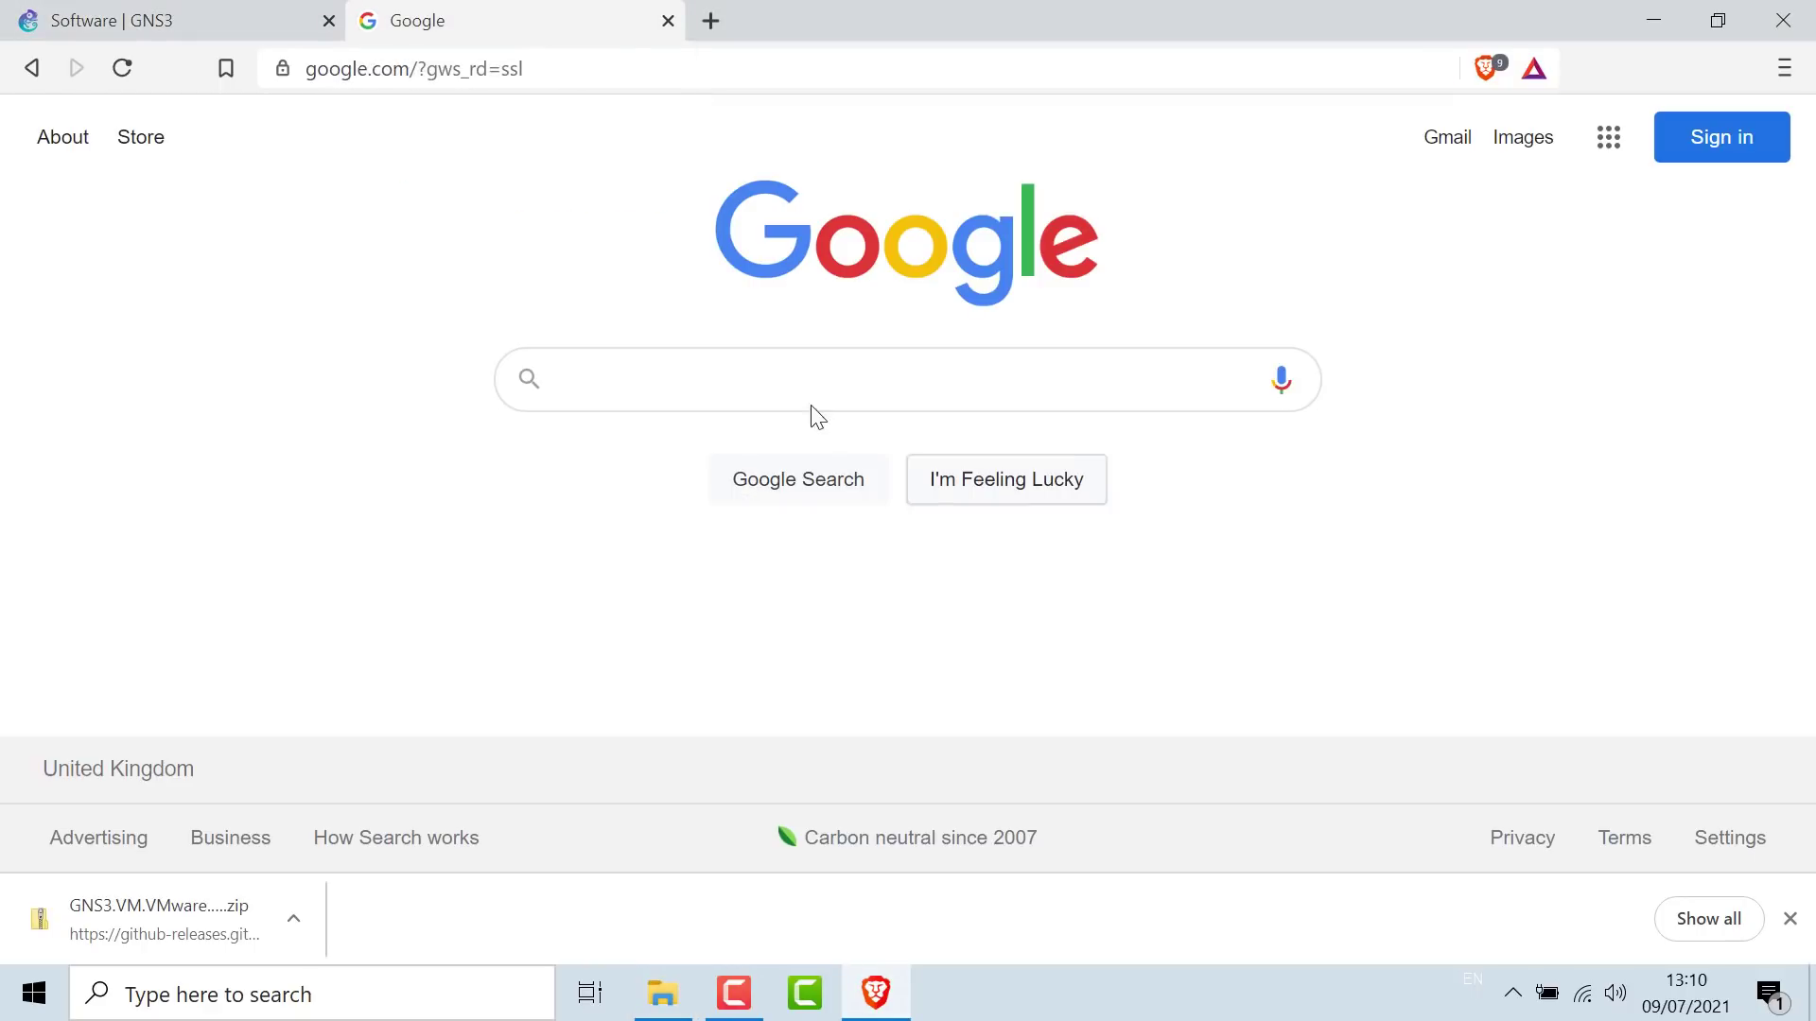
click(796, 369)
text(downalod)
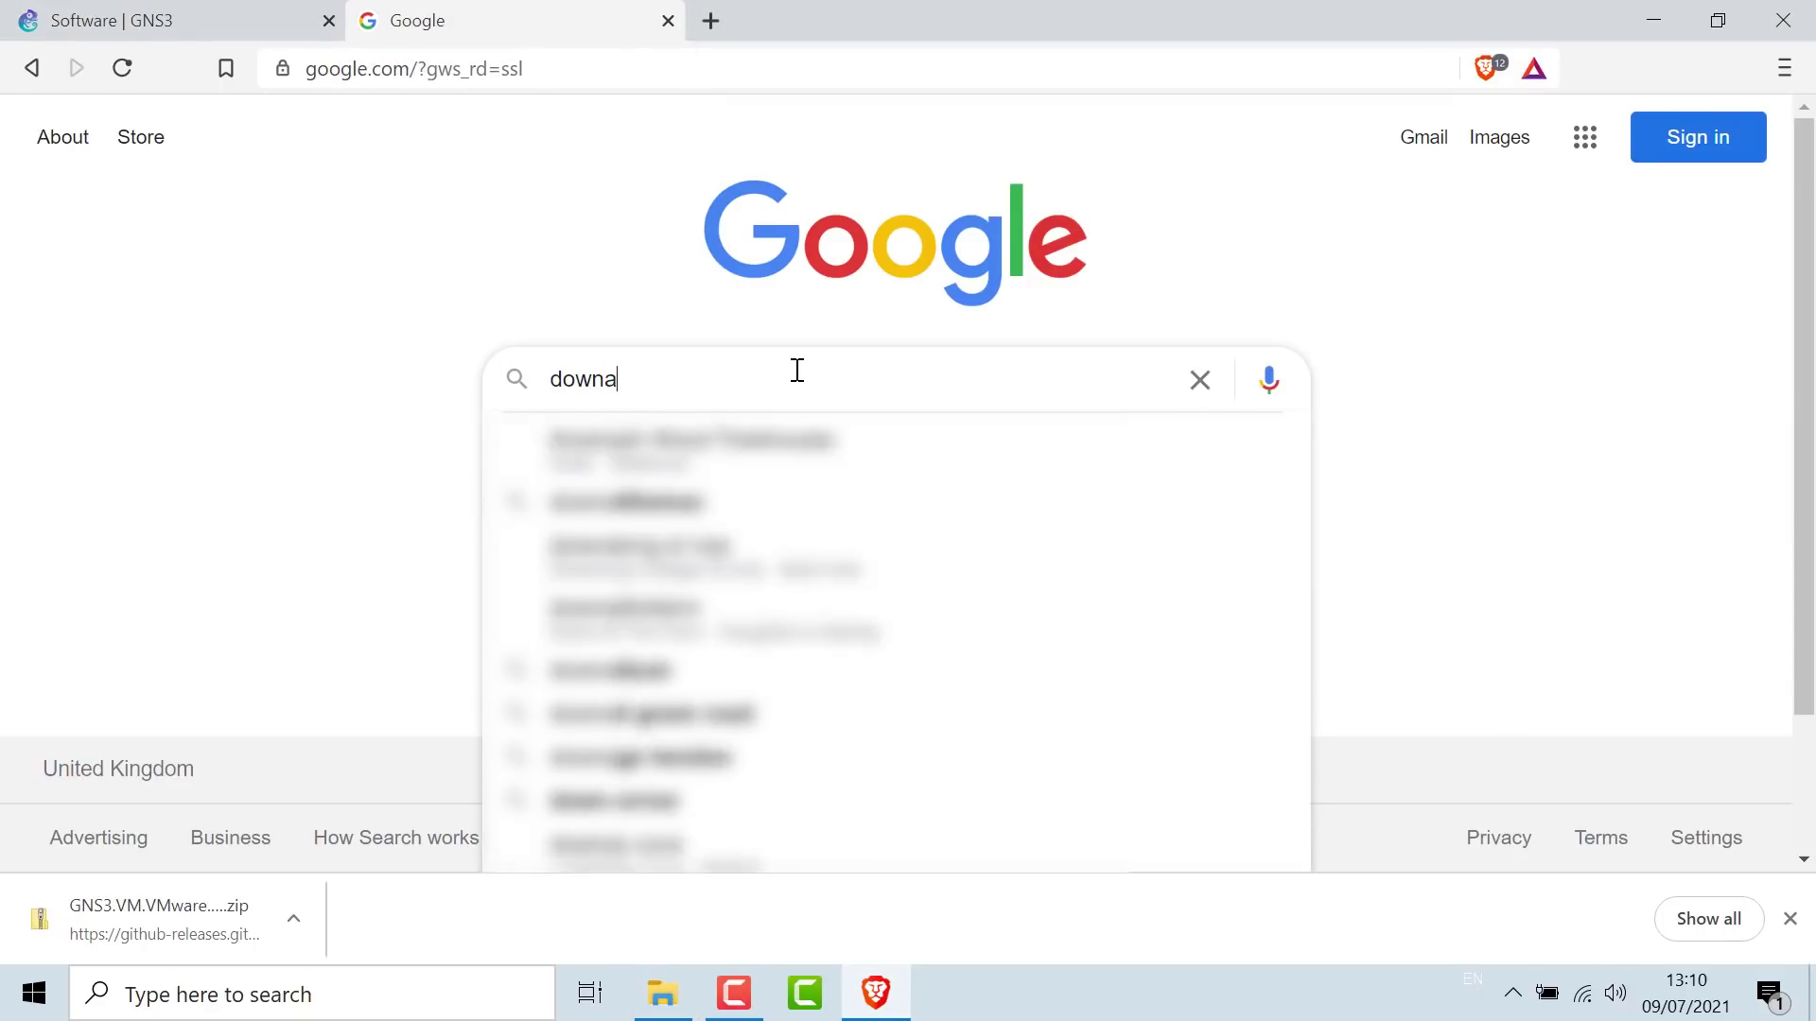
key(BackSpace)
key(BackSpace)
key(BackSpace)
key(BackSpace)
text(load )
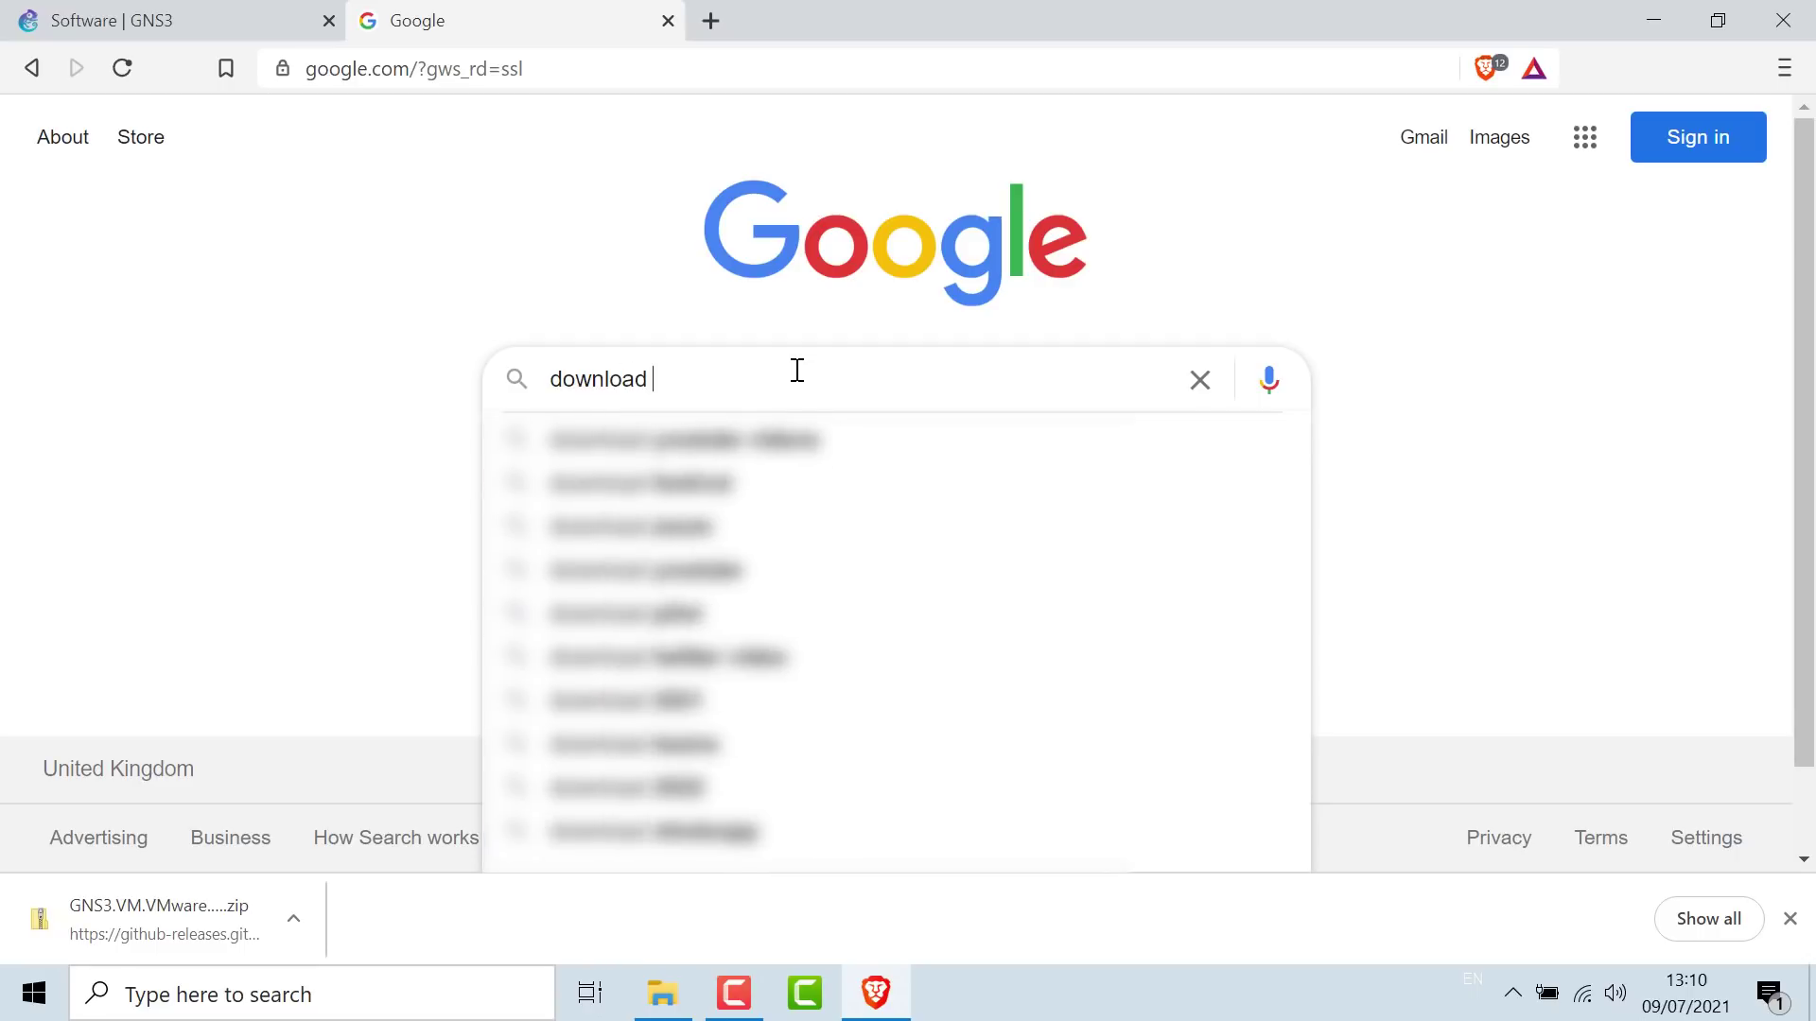
text(vmware player)
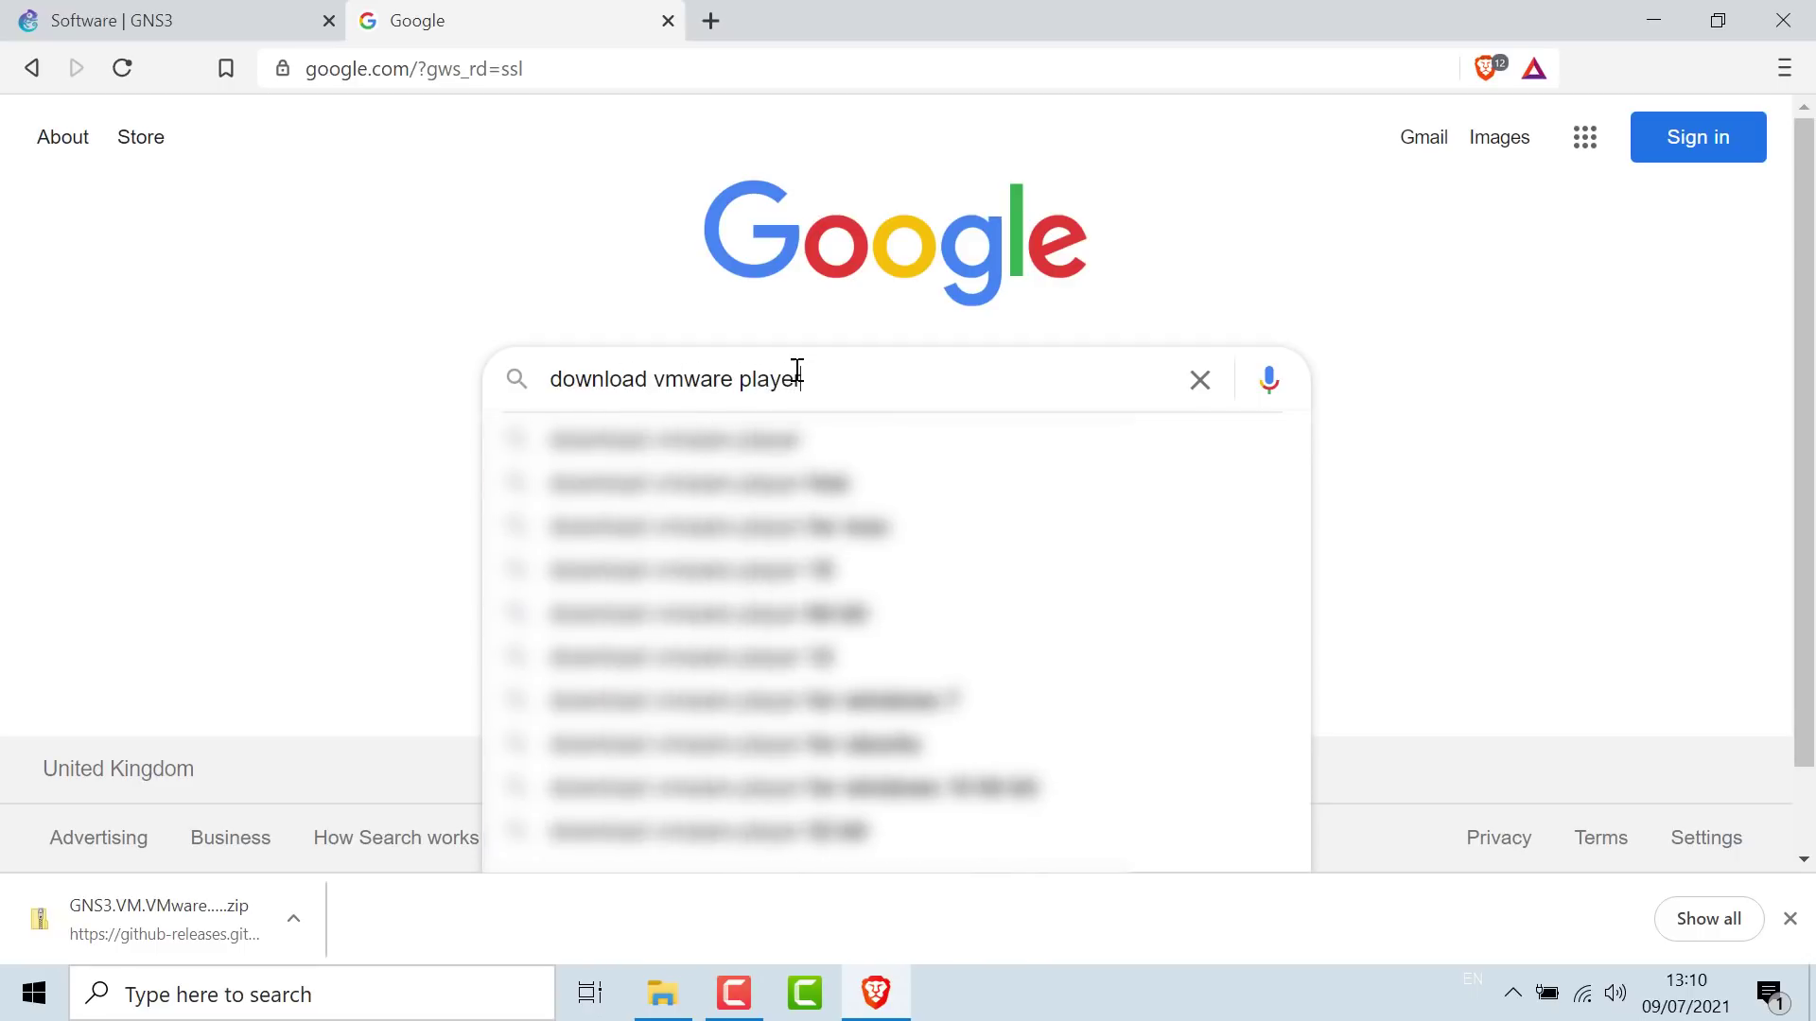
key(Return)
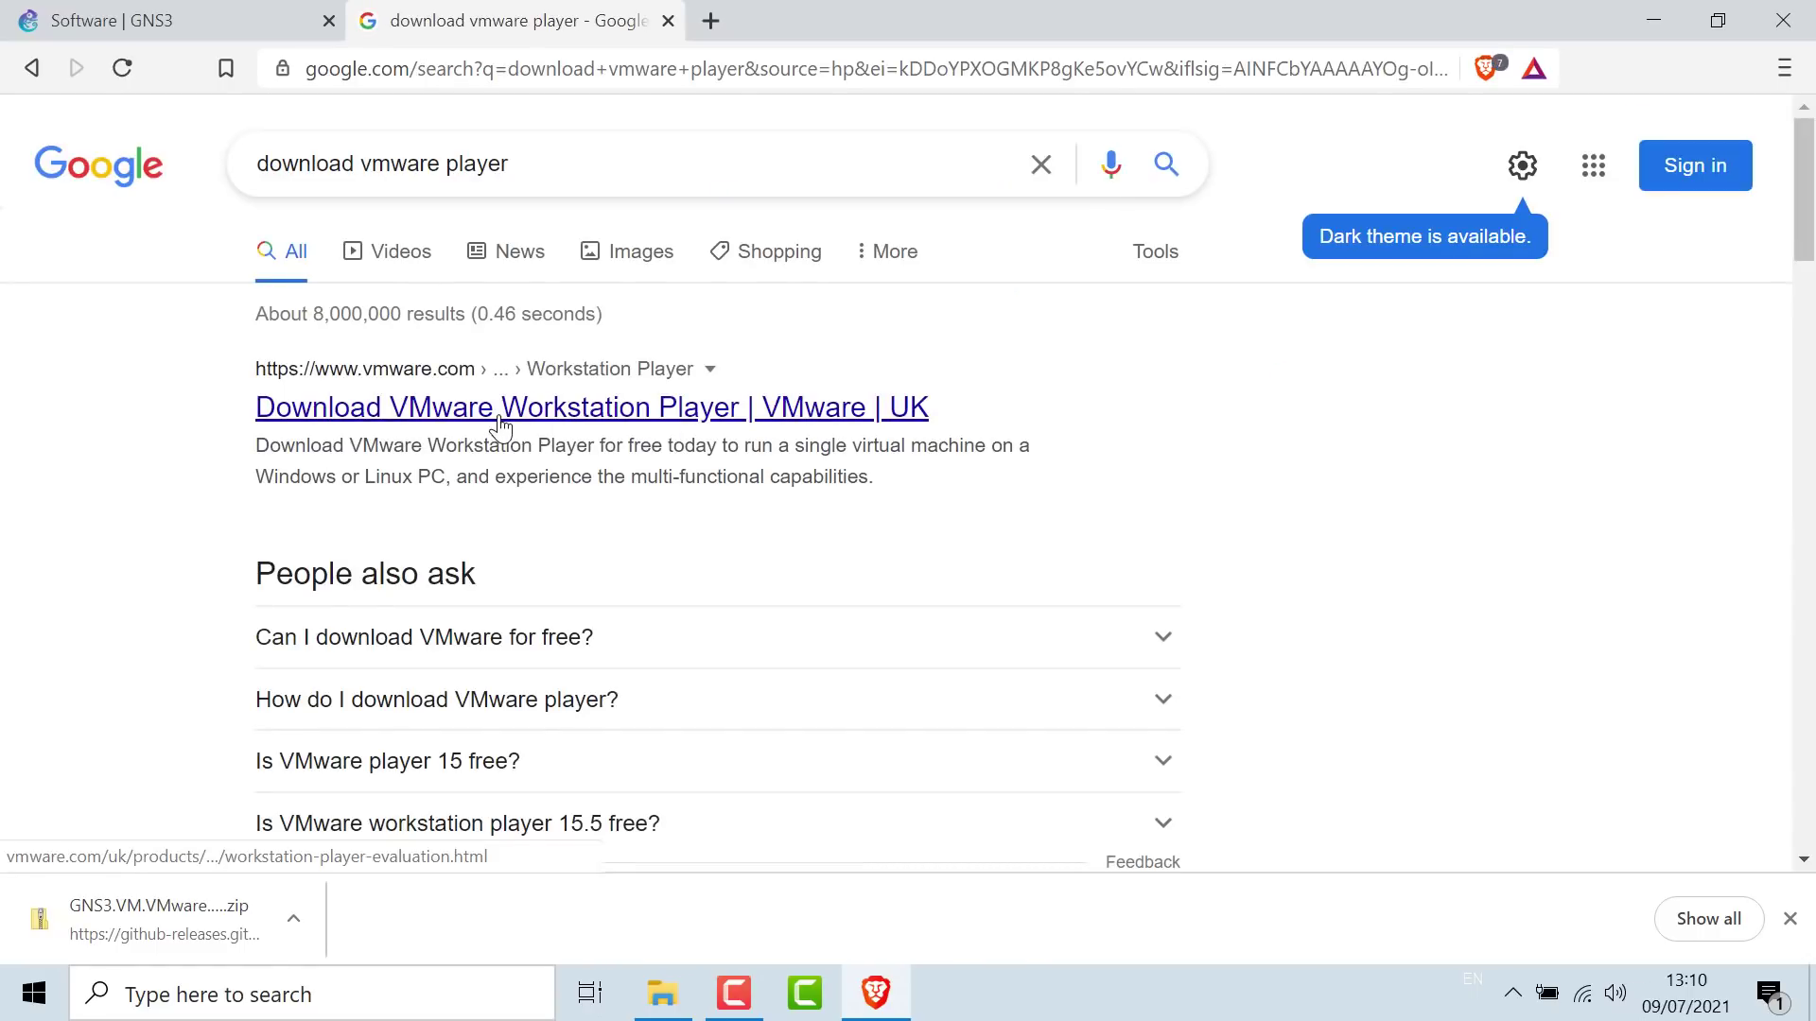
click(501, 428)
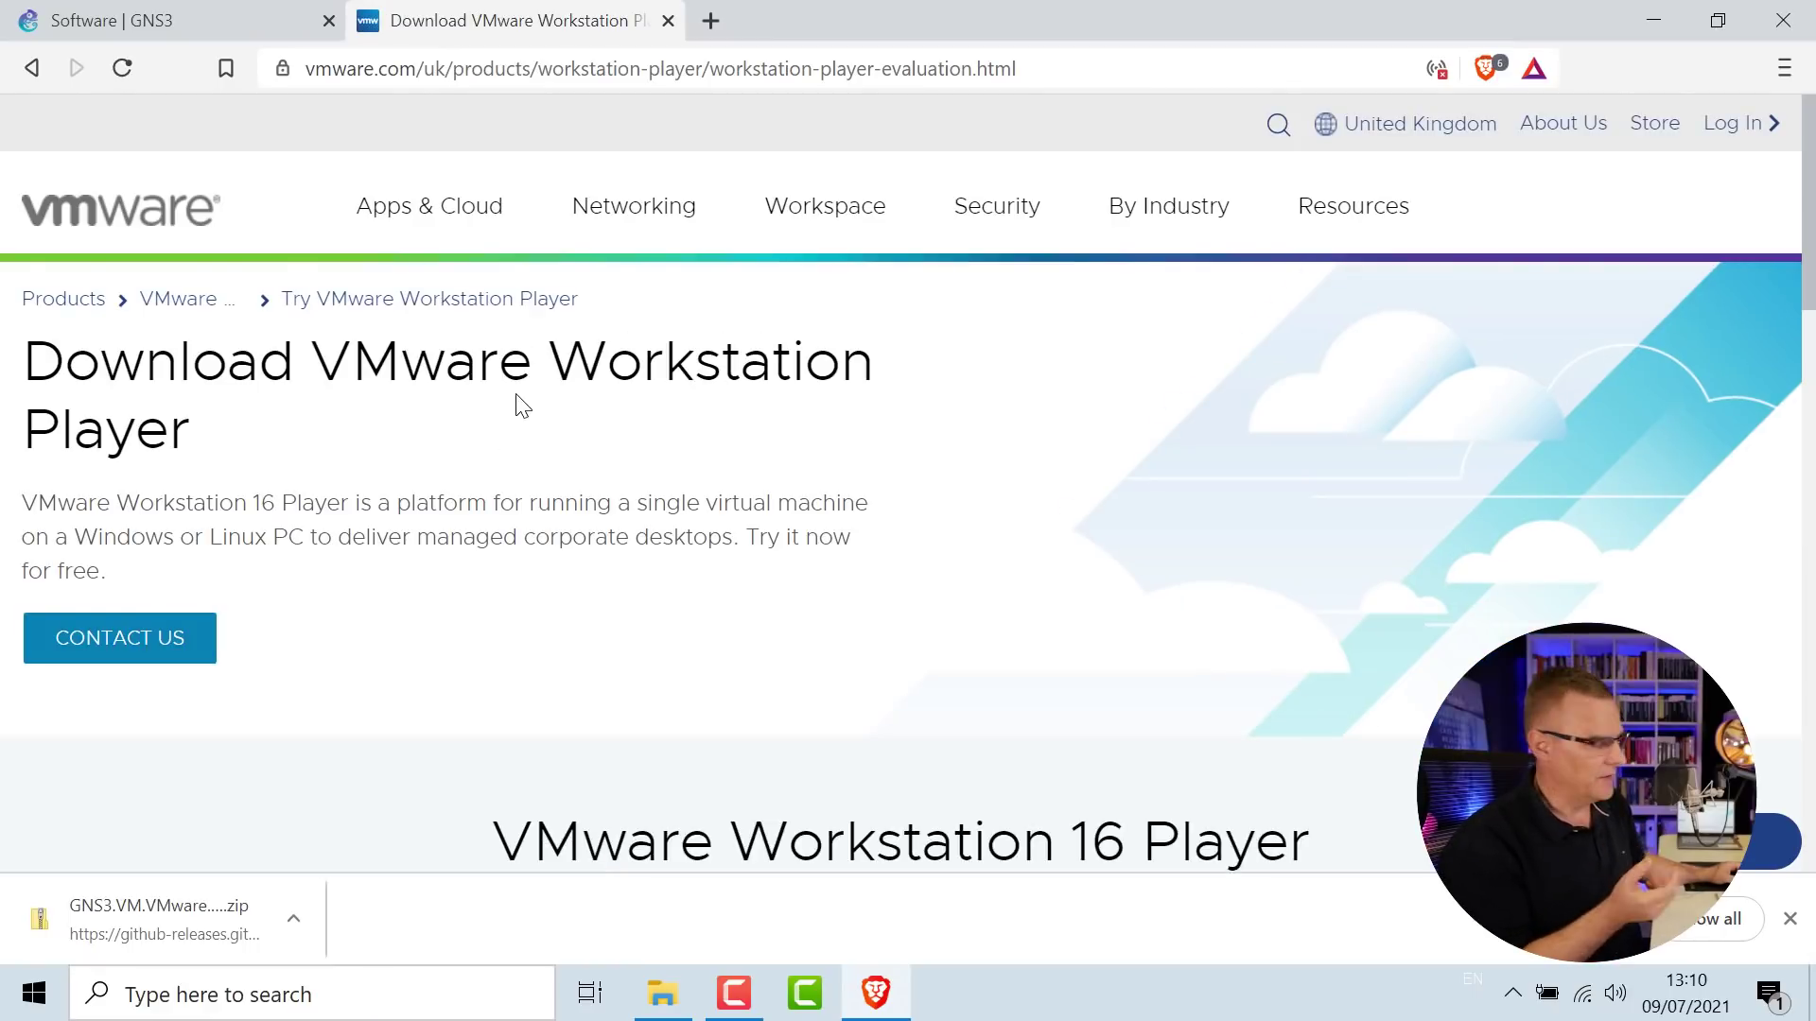
- Open the Workstation Player product page from VMware's Workspace products in a new tab and check its download option
scroll(591, 377, down, 3)
scroll(596, 378, up, 3)
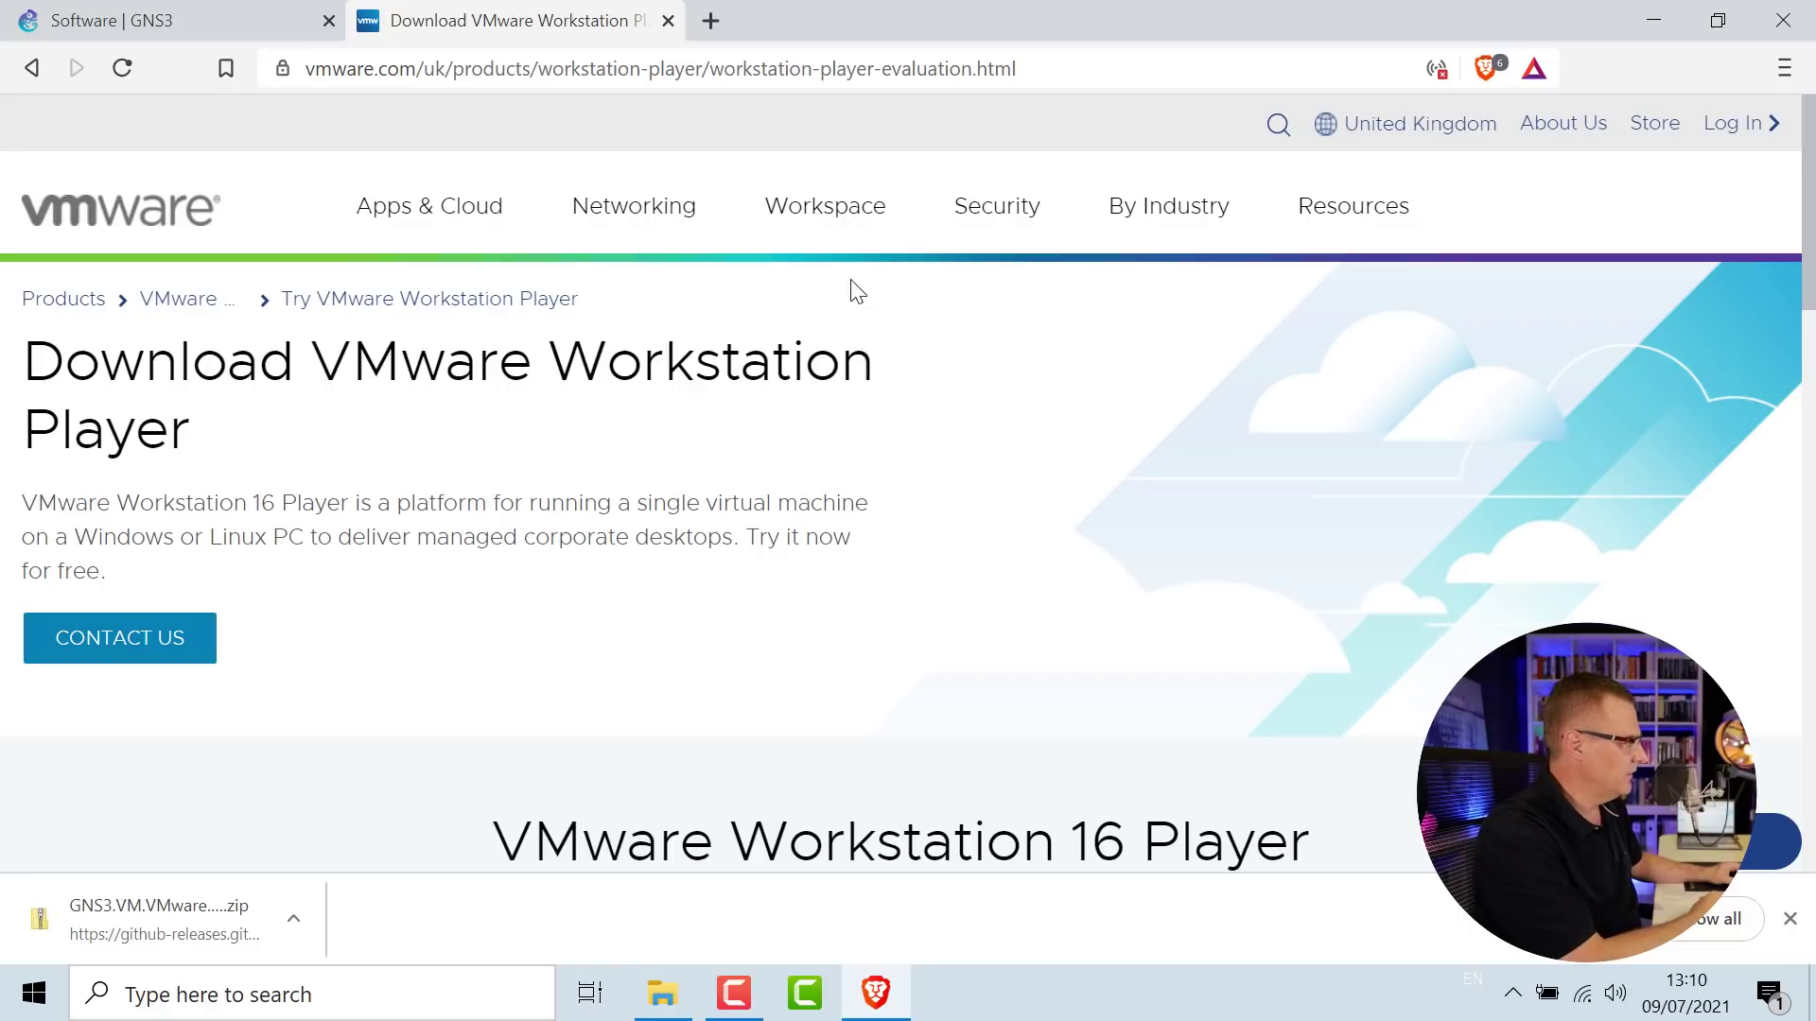
mouse_move(811, 210)
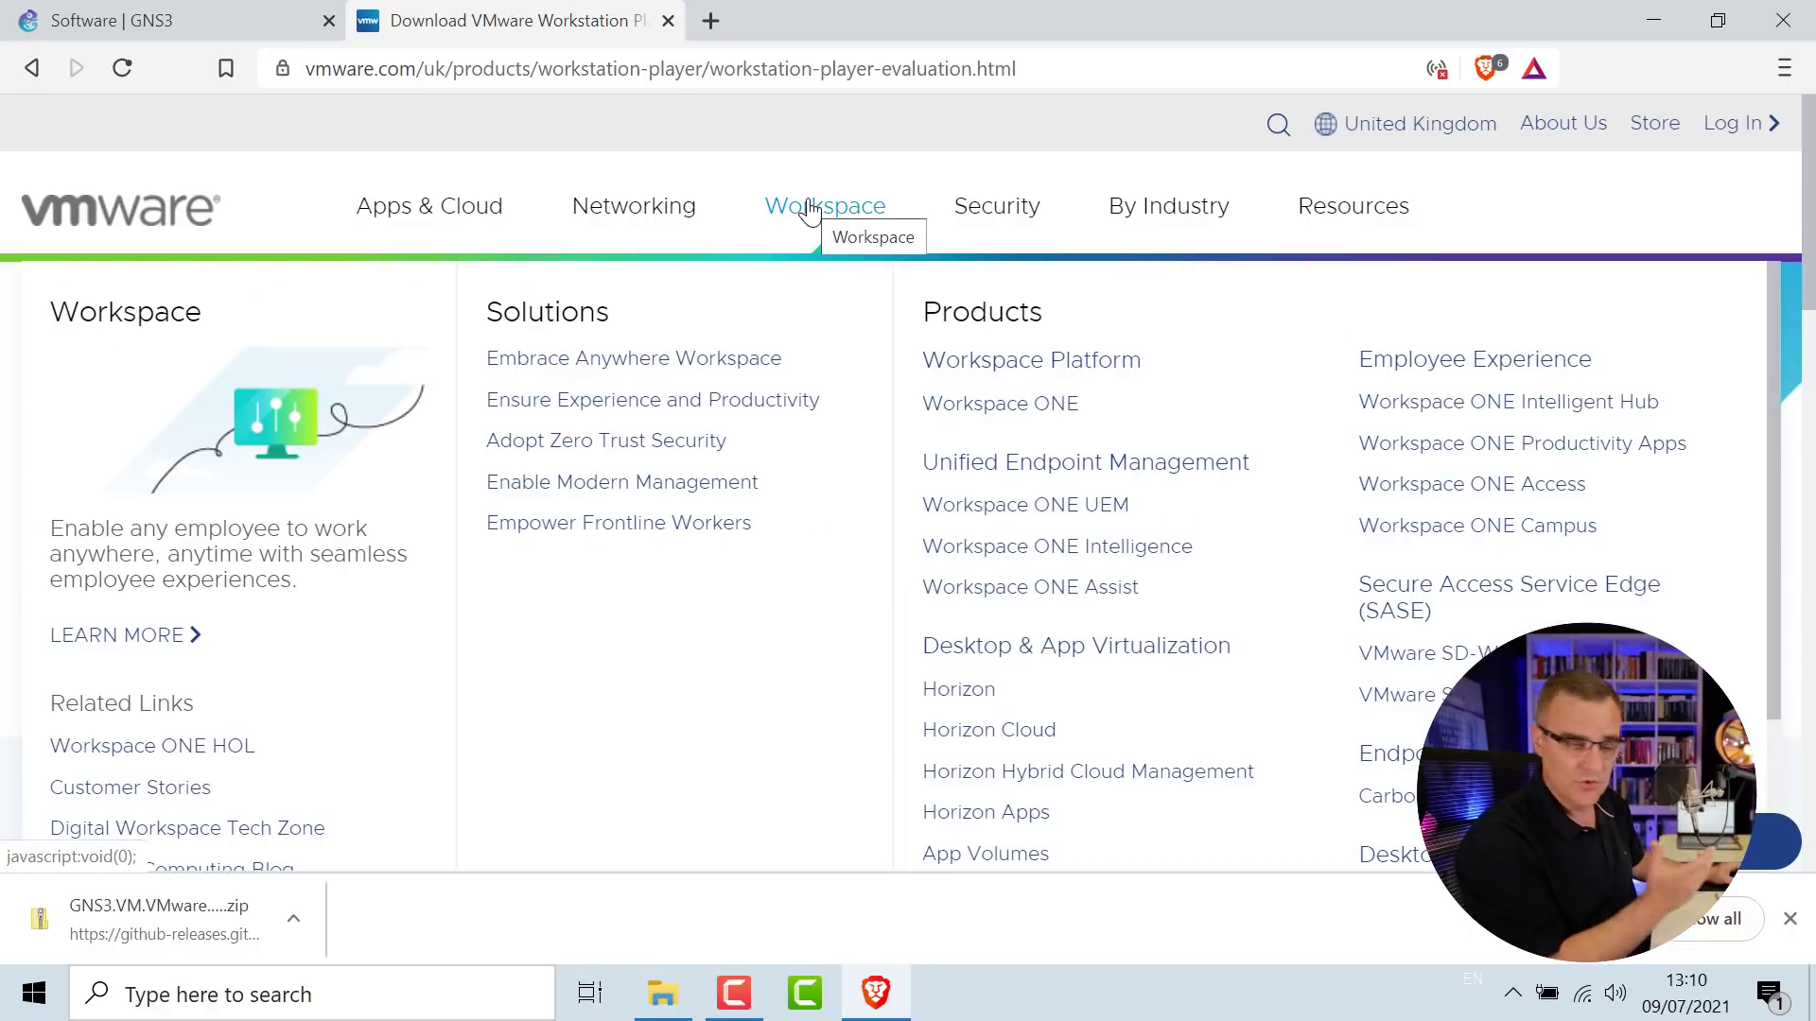
key(ctrl+minus)
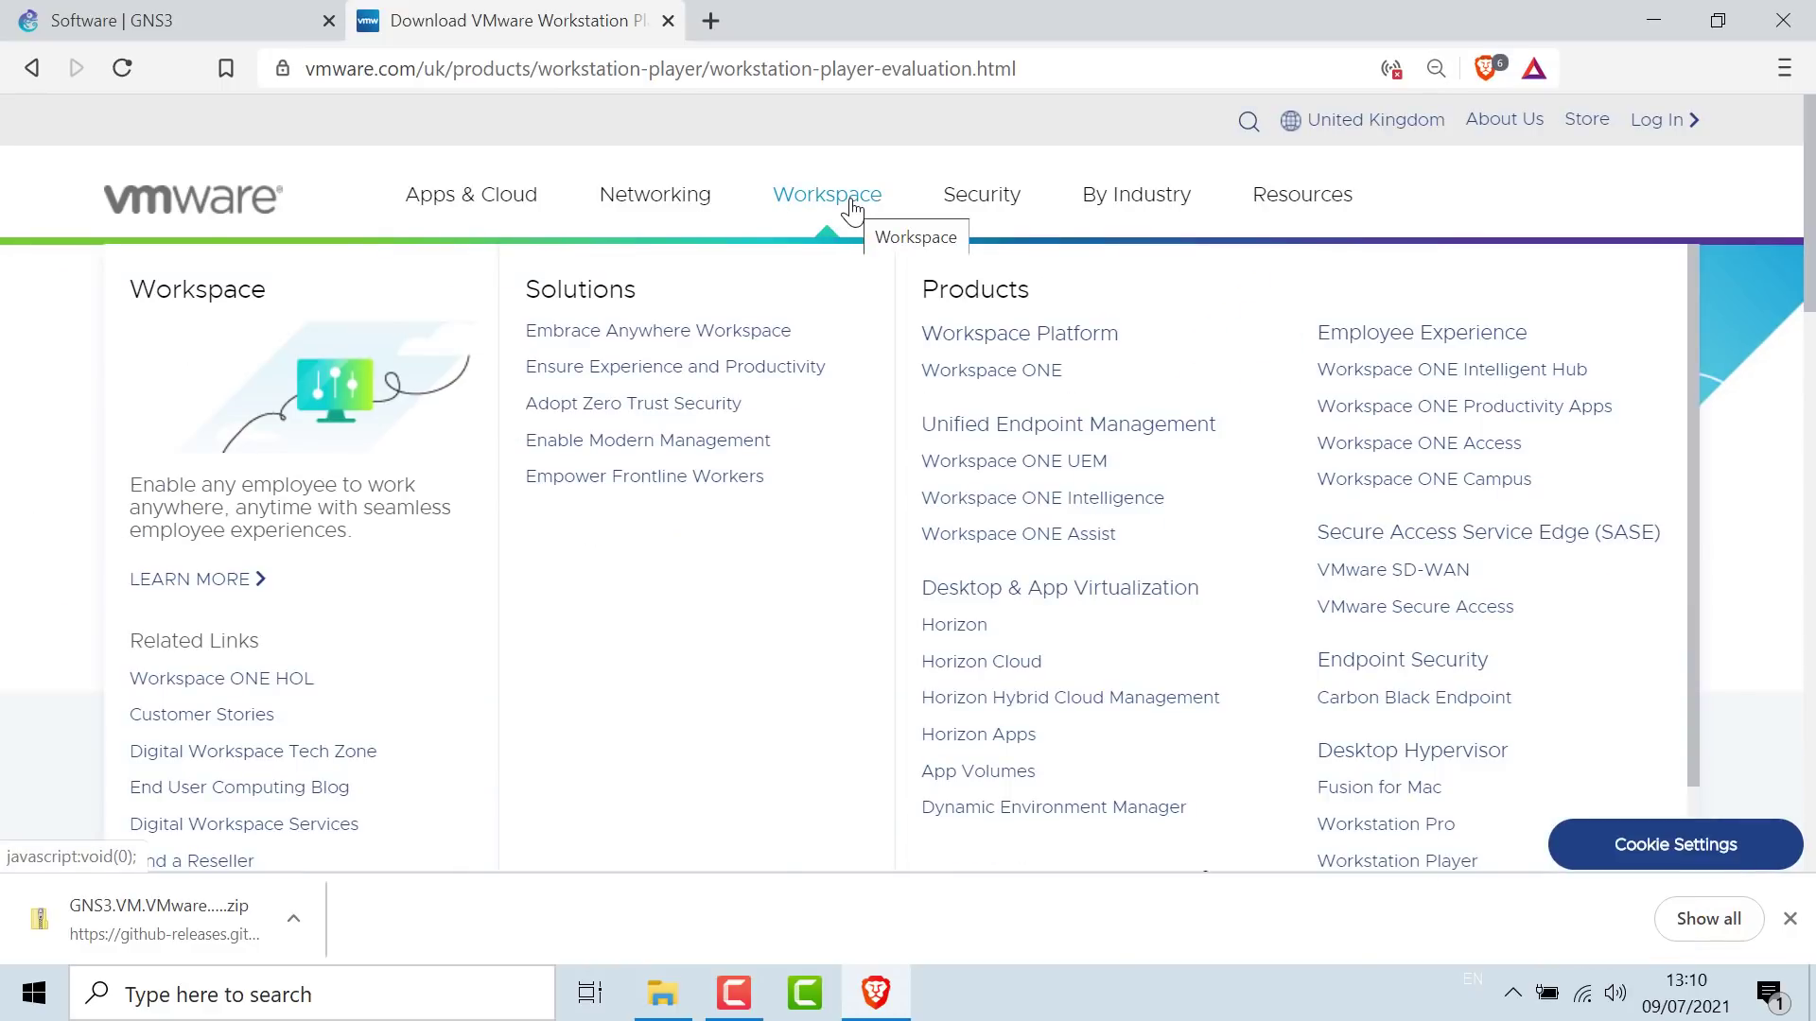
right_click(1411, 865)
click(1501, 558)
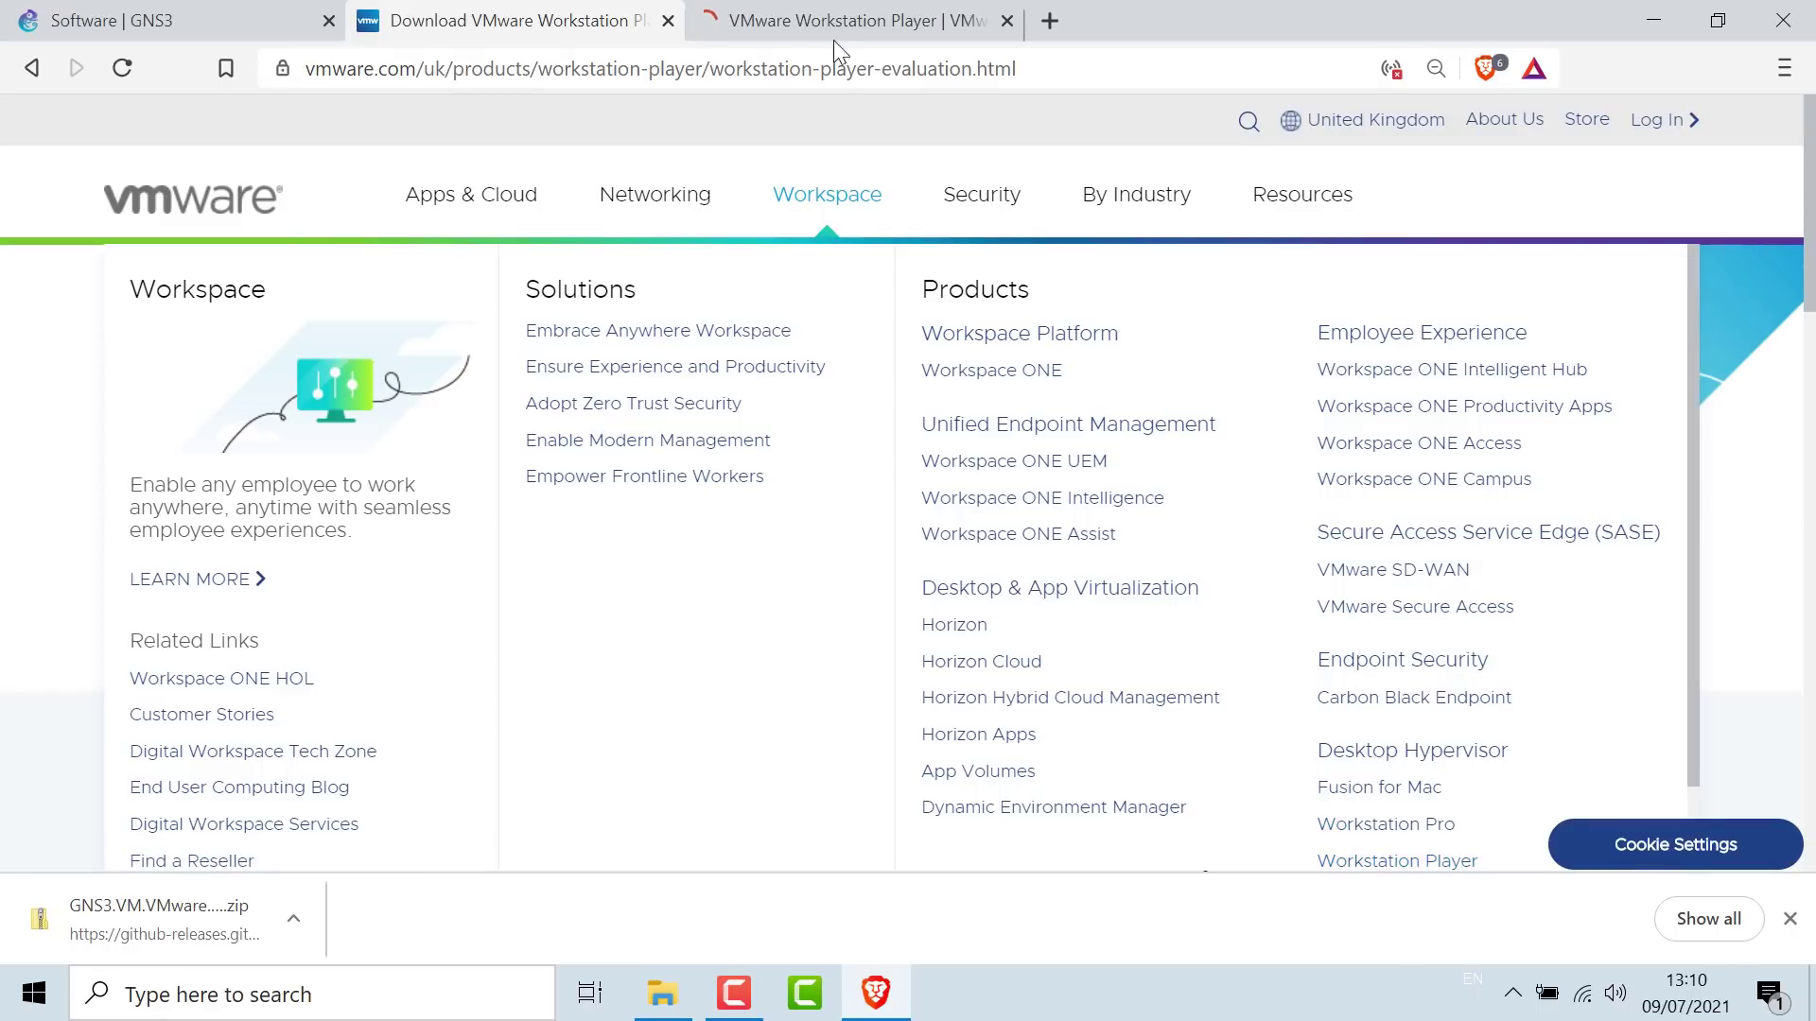
click(827, 21)
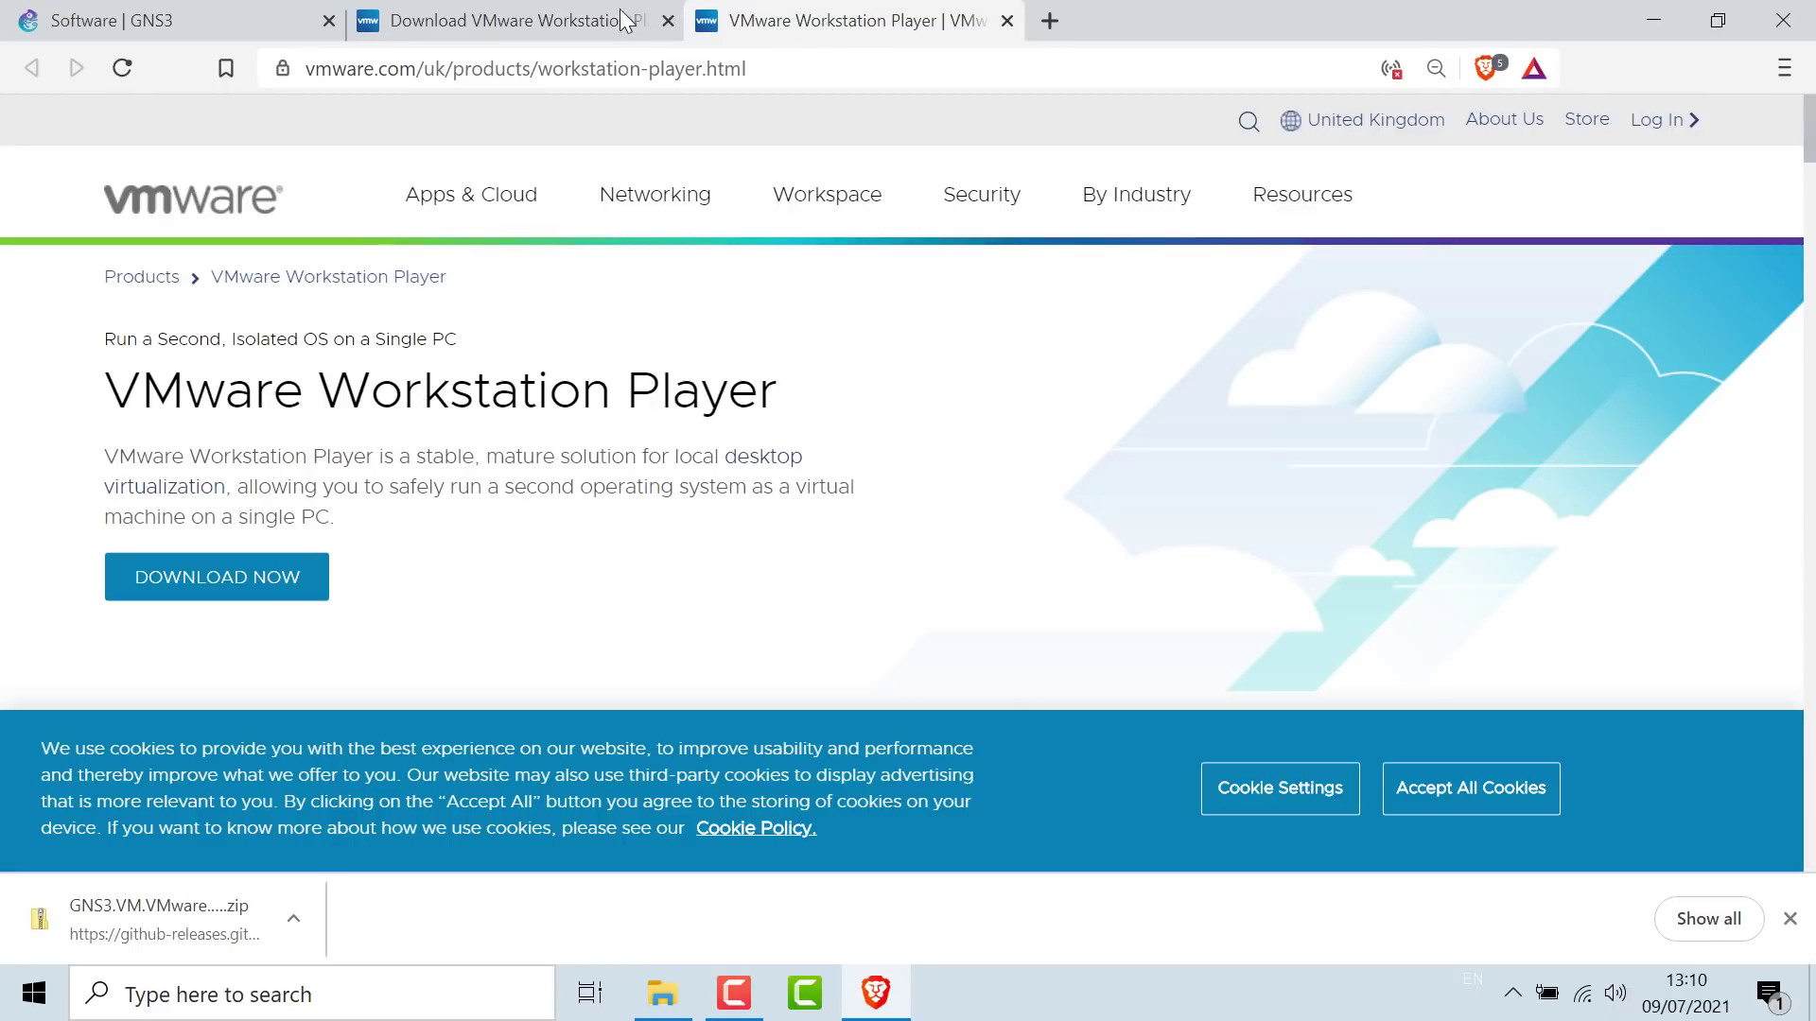
click(600, 22)
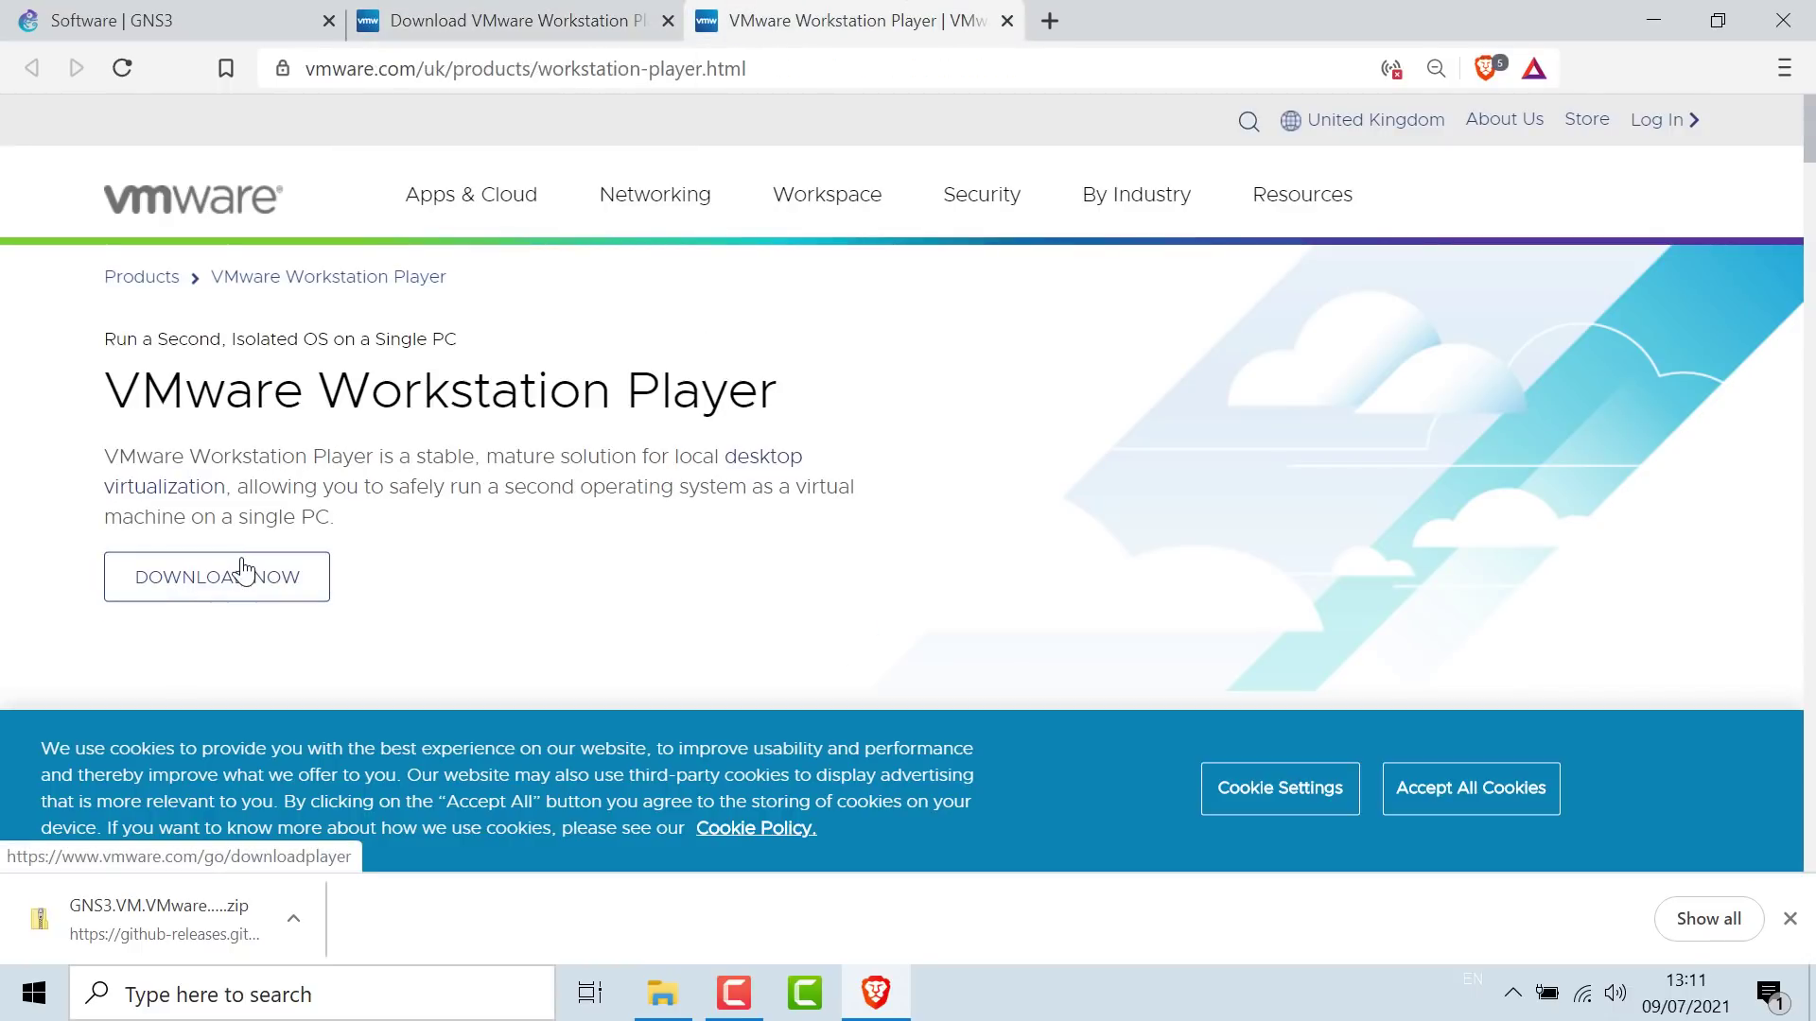
click(244, 571)
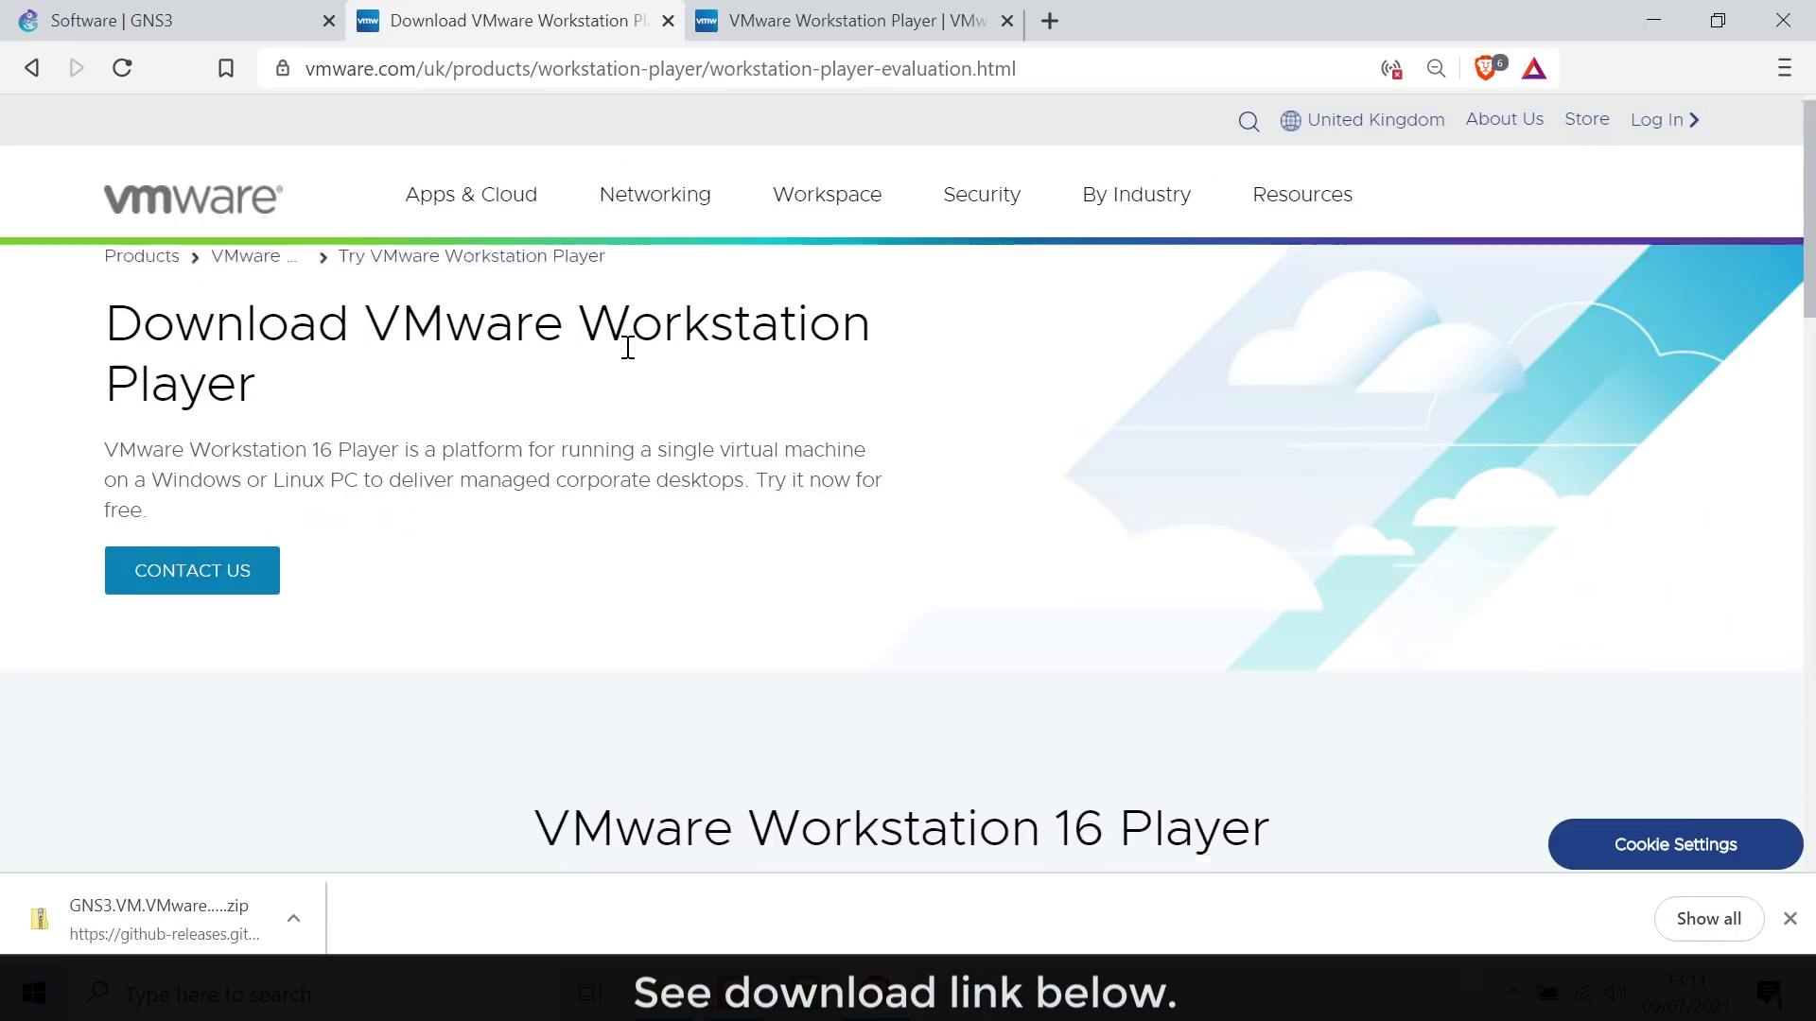
- Download Workstation 16.0 Player for Windows and save VMware-player-16.1.2-17966106.exe in the Downloads folder
scroll(624, 350, down, 5)
scroll(624, 355, down, 6)
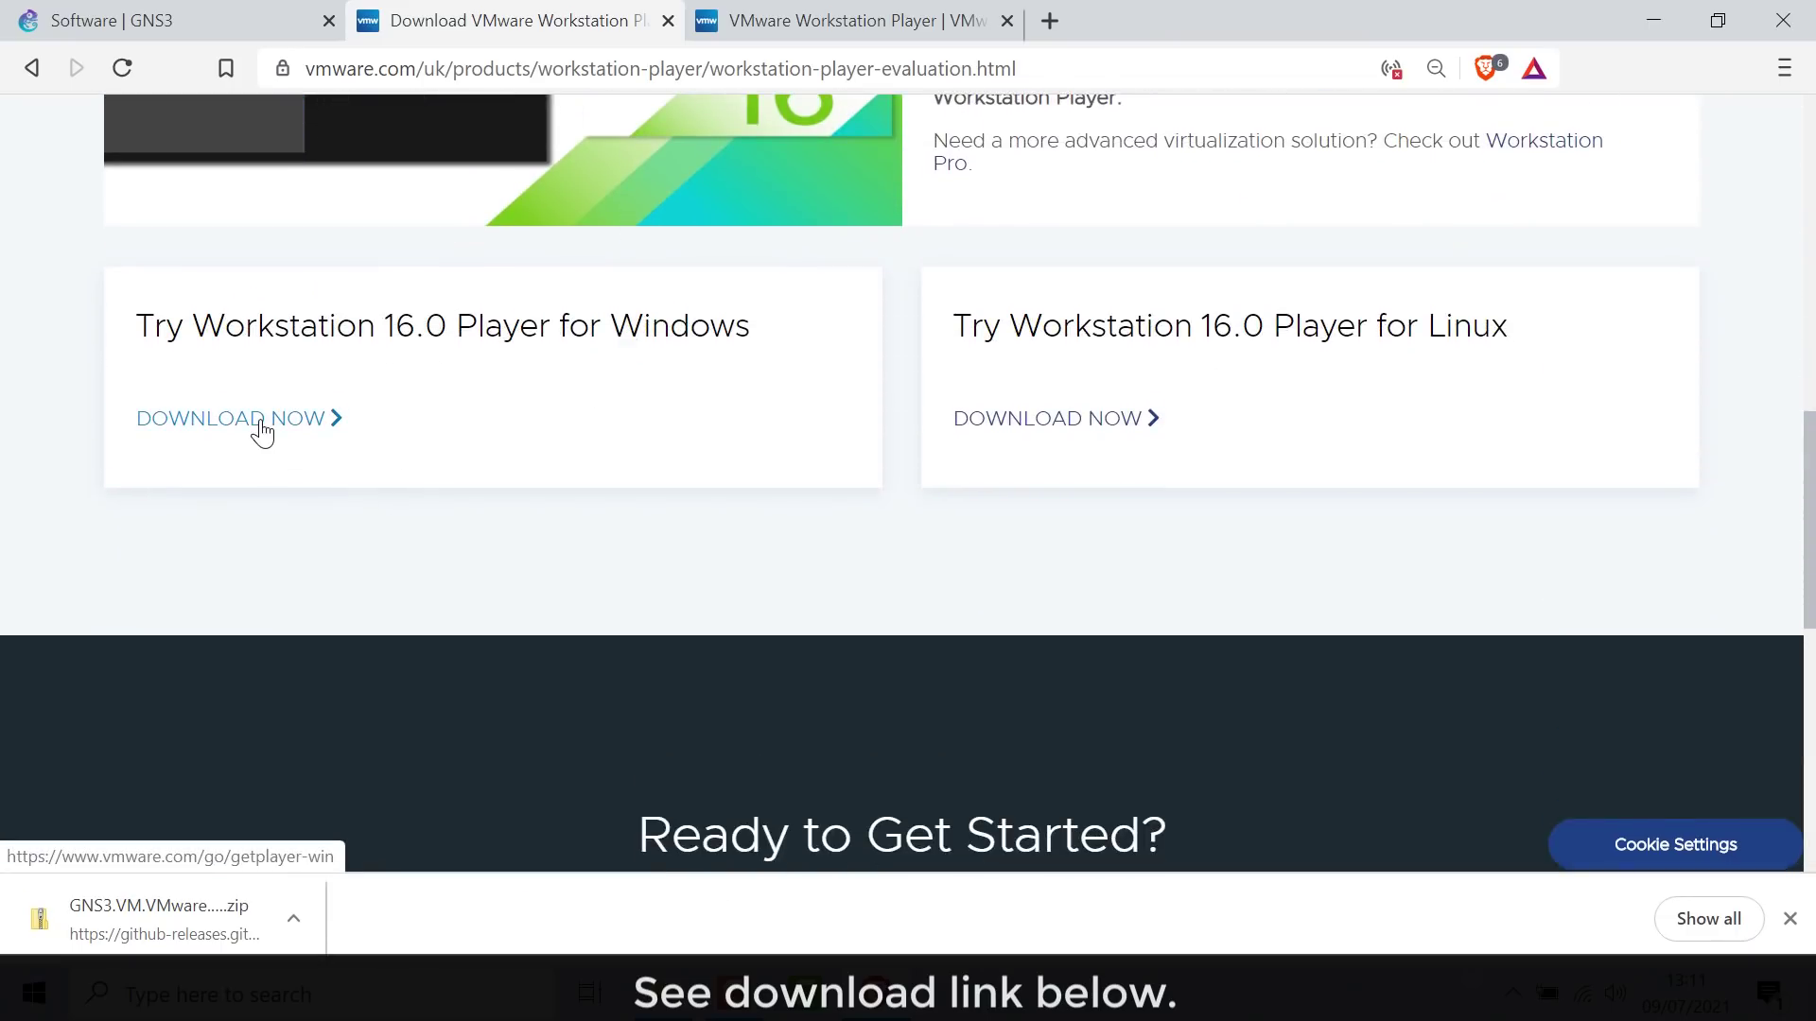
click(262, 431)
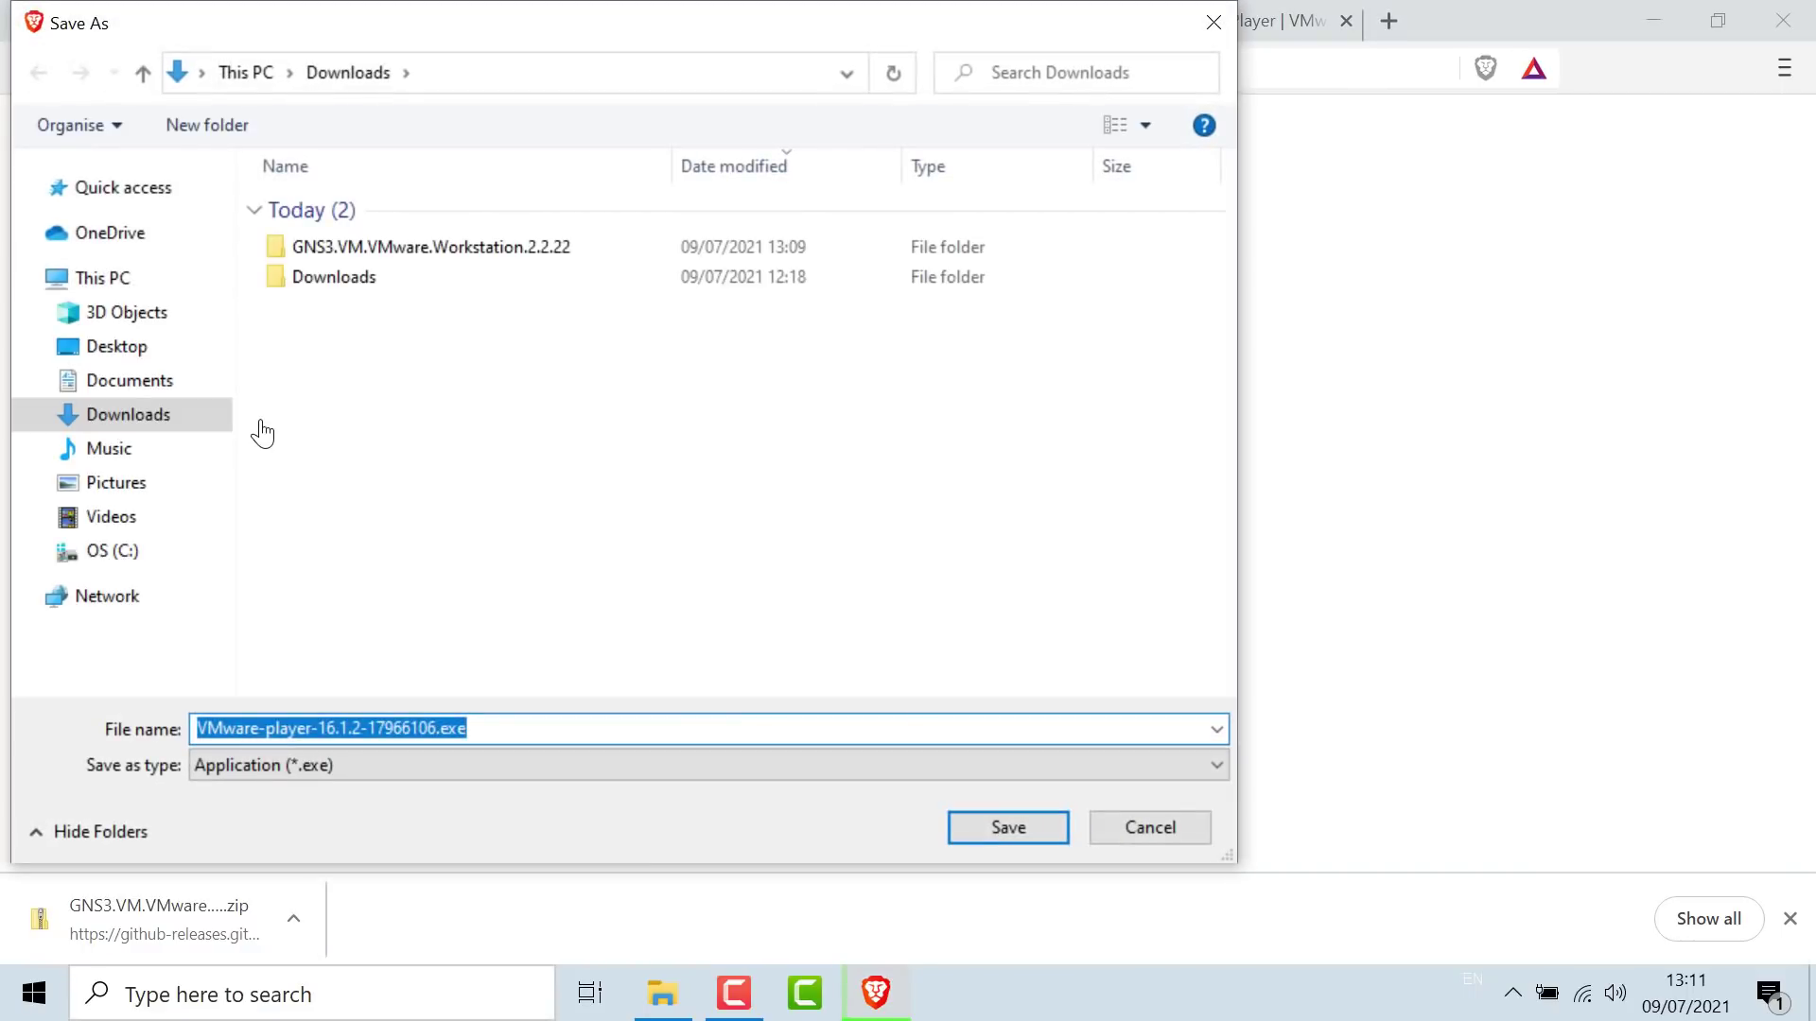
click(995, 827)
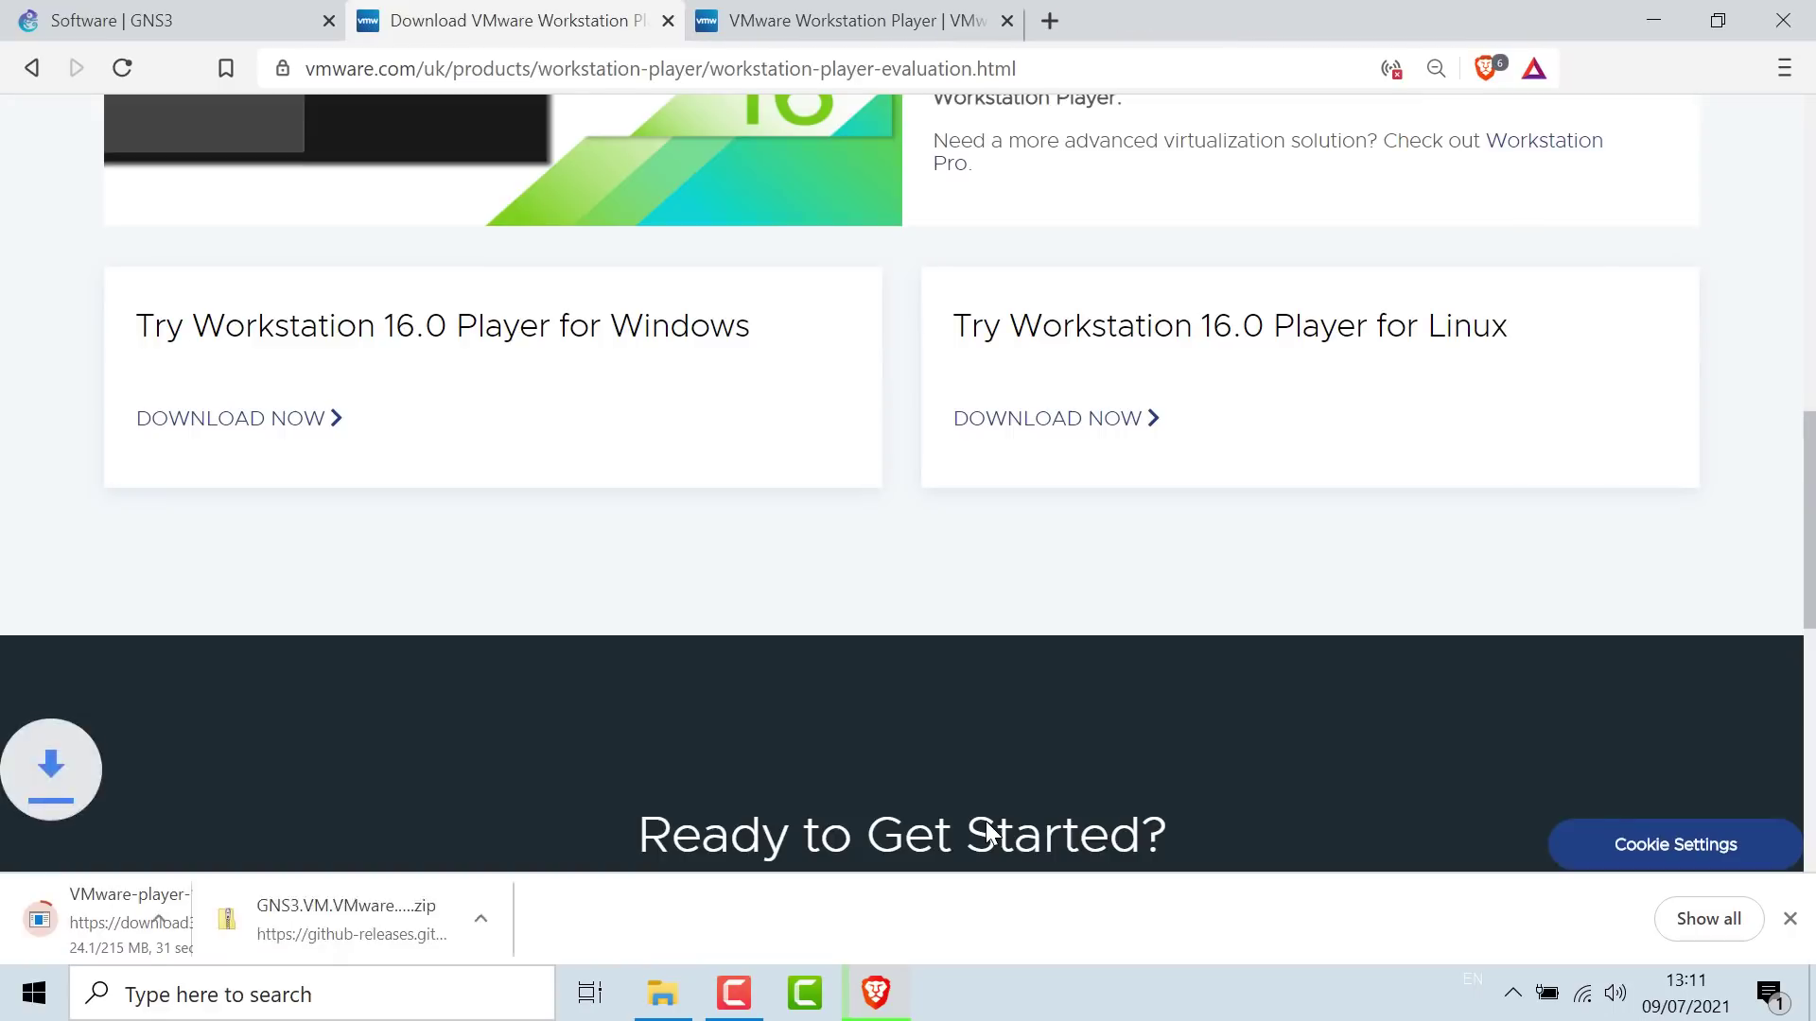
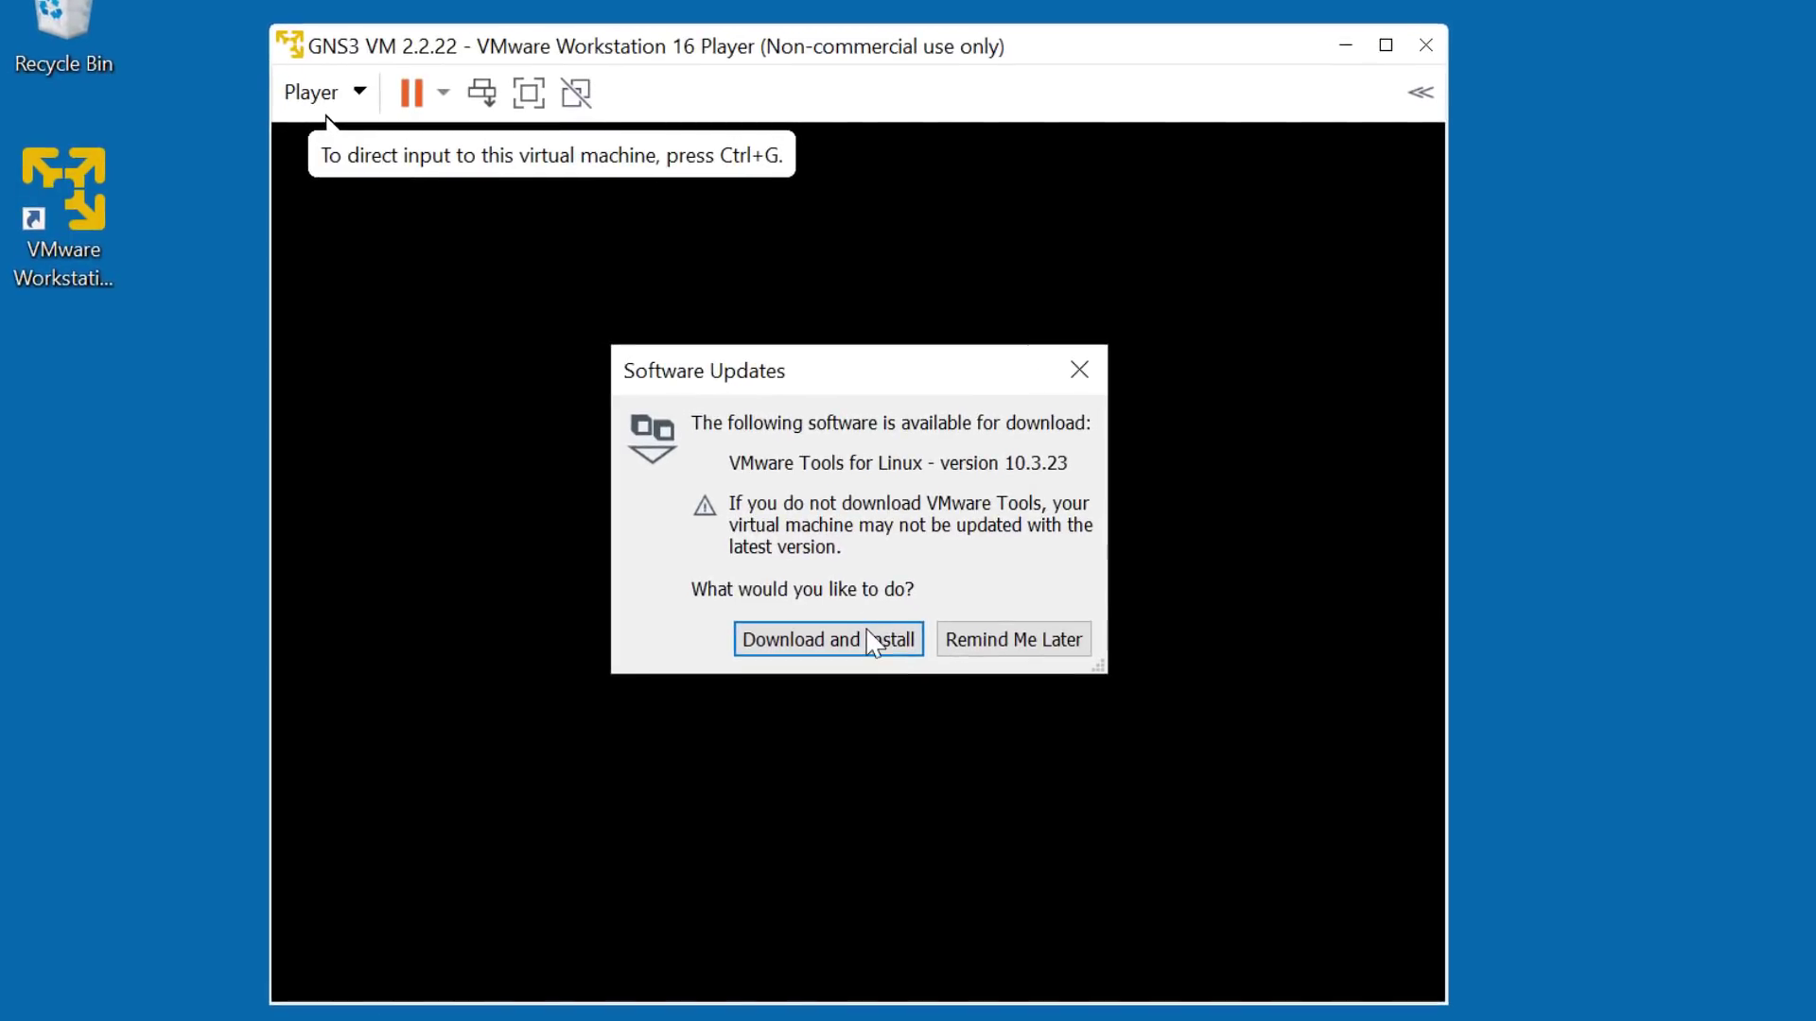
- Download and install VMware Tools for Linux version 10.3.23 for the GNS3 VM, allowing VMware administrator privilege
click(864, 637)
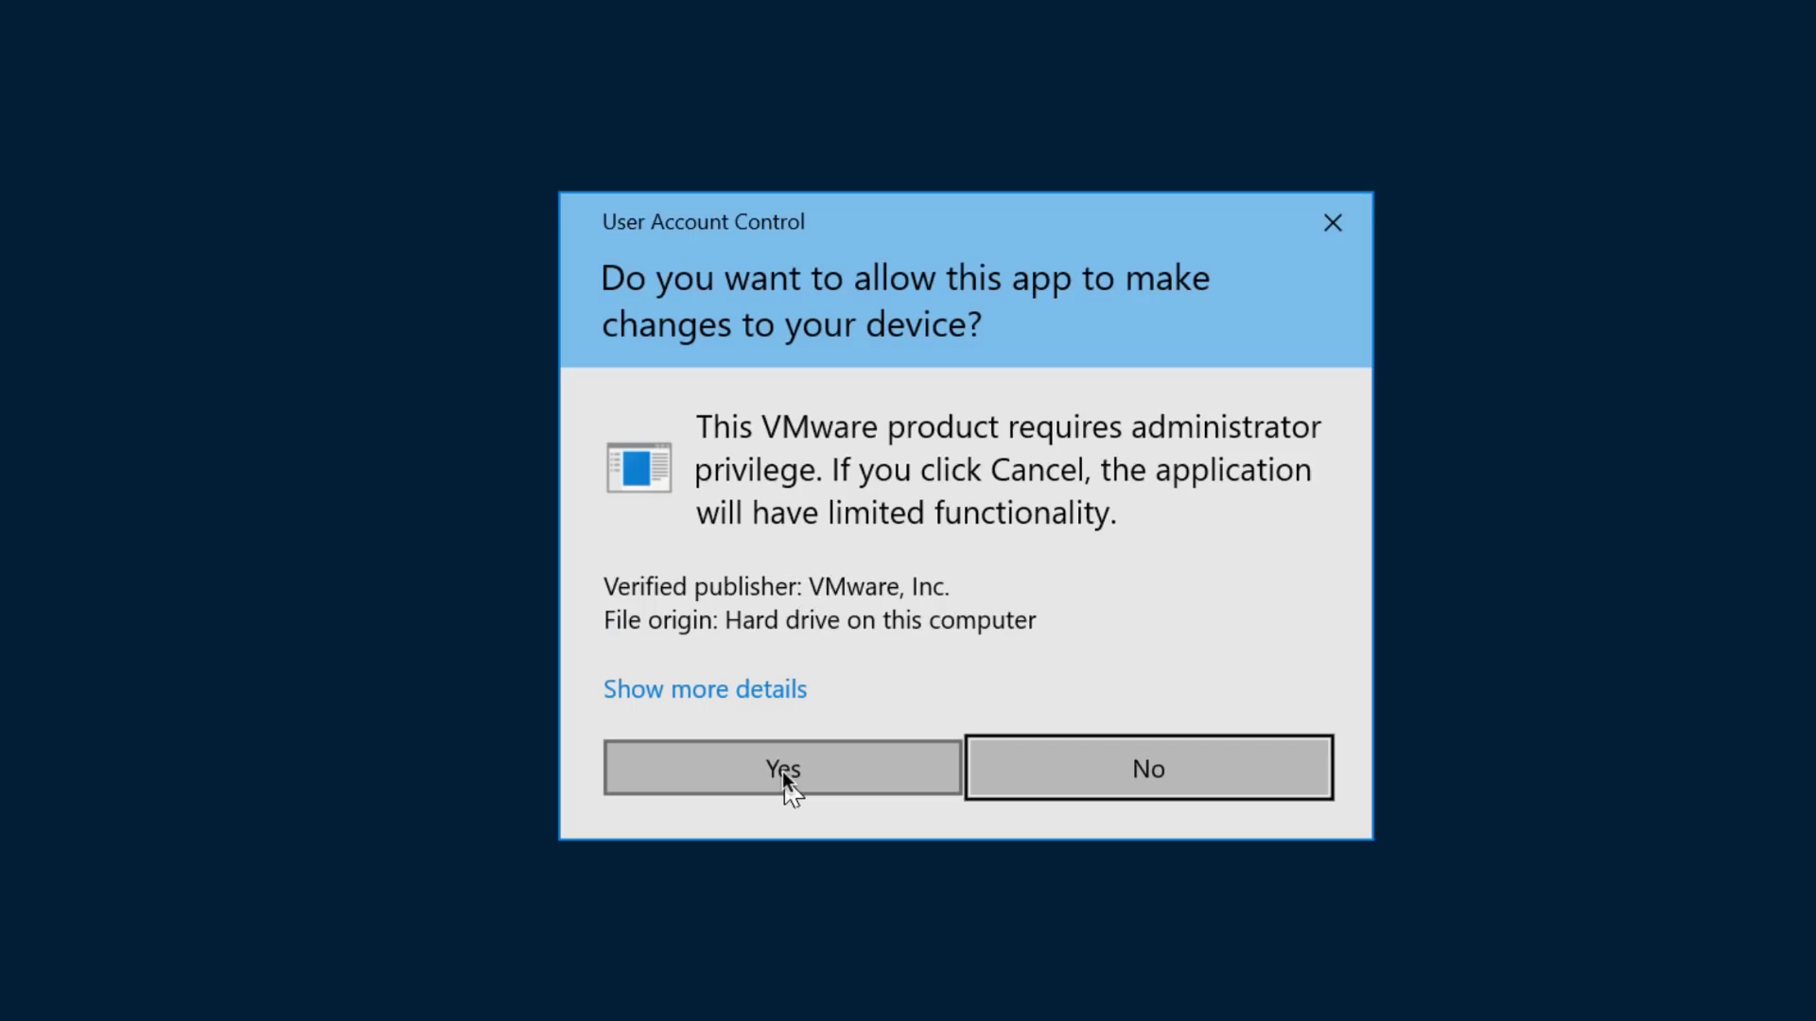
click(781, 774)
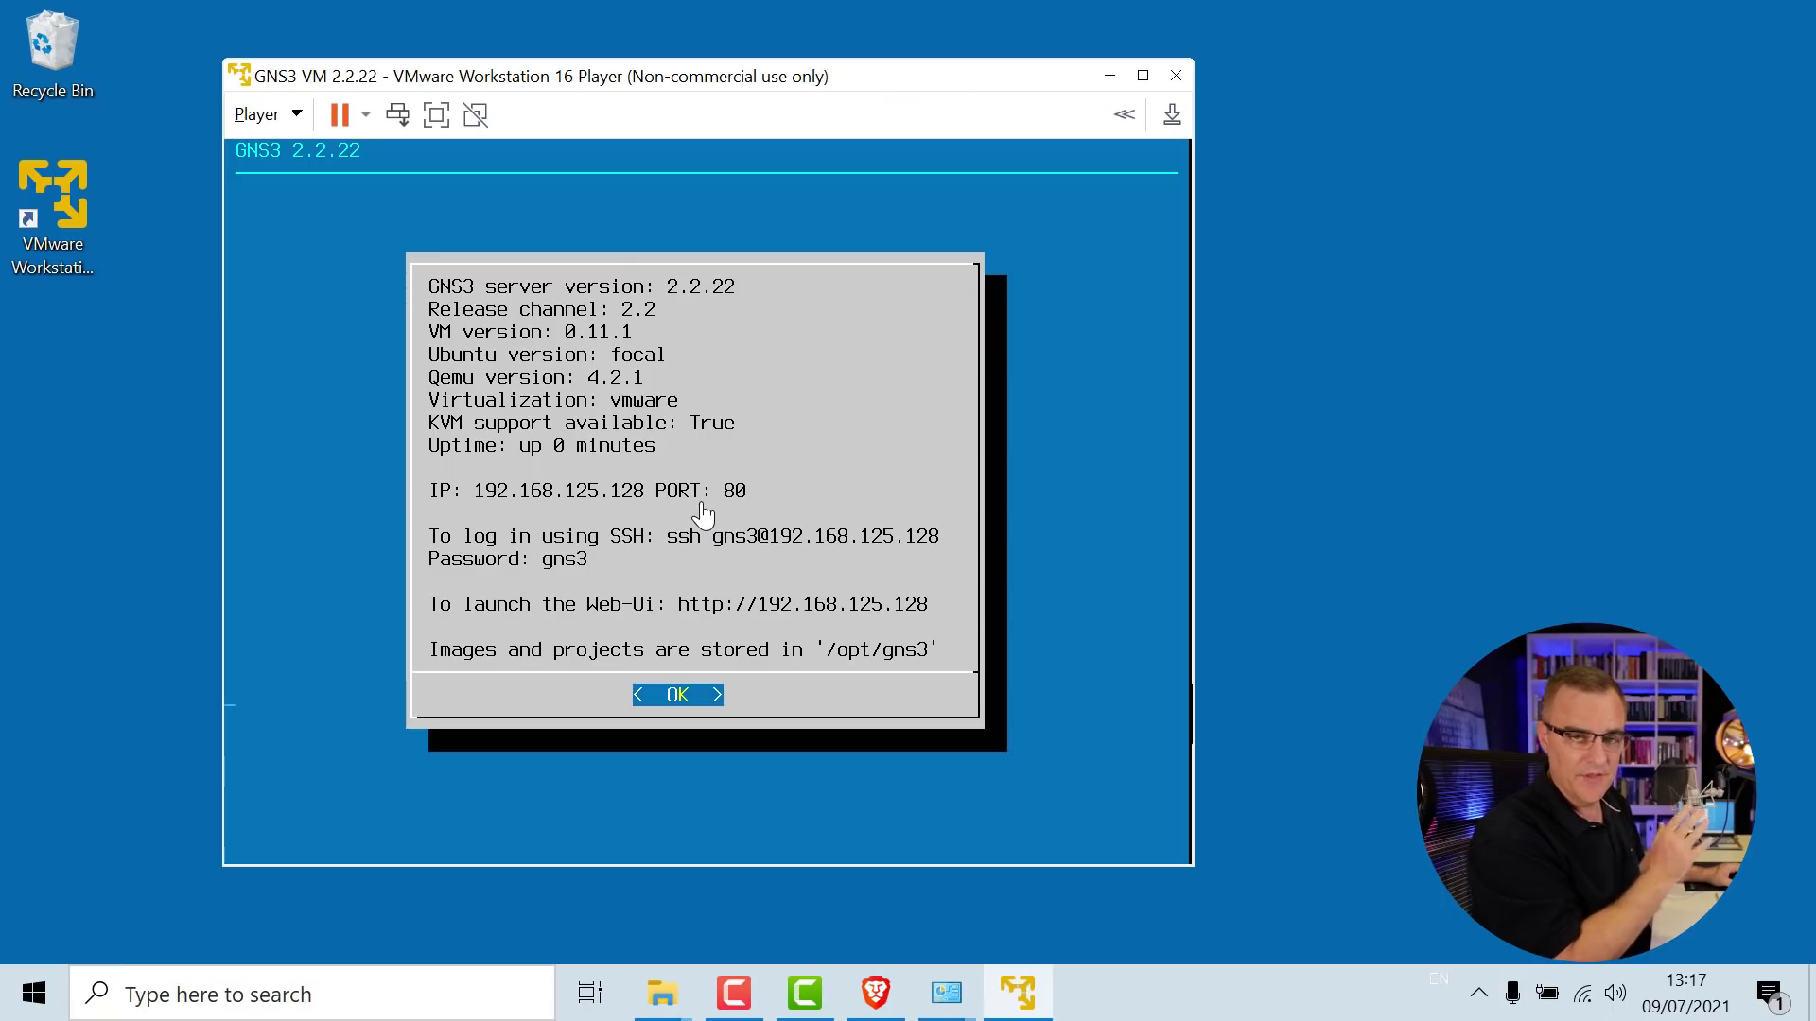
- Review the GNS3 VM's memory, processor and both network adapter settings in Virtual Machine Settings, and close them without changes
click(258, 114)
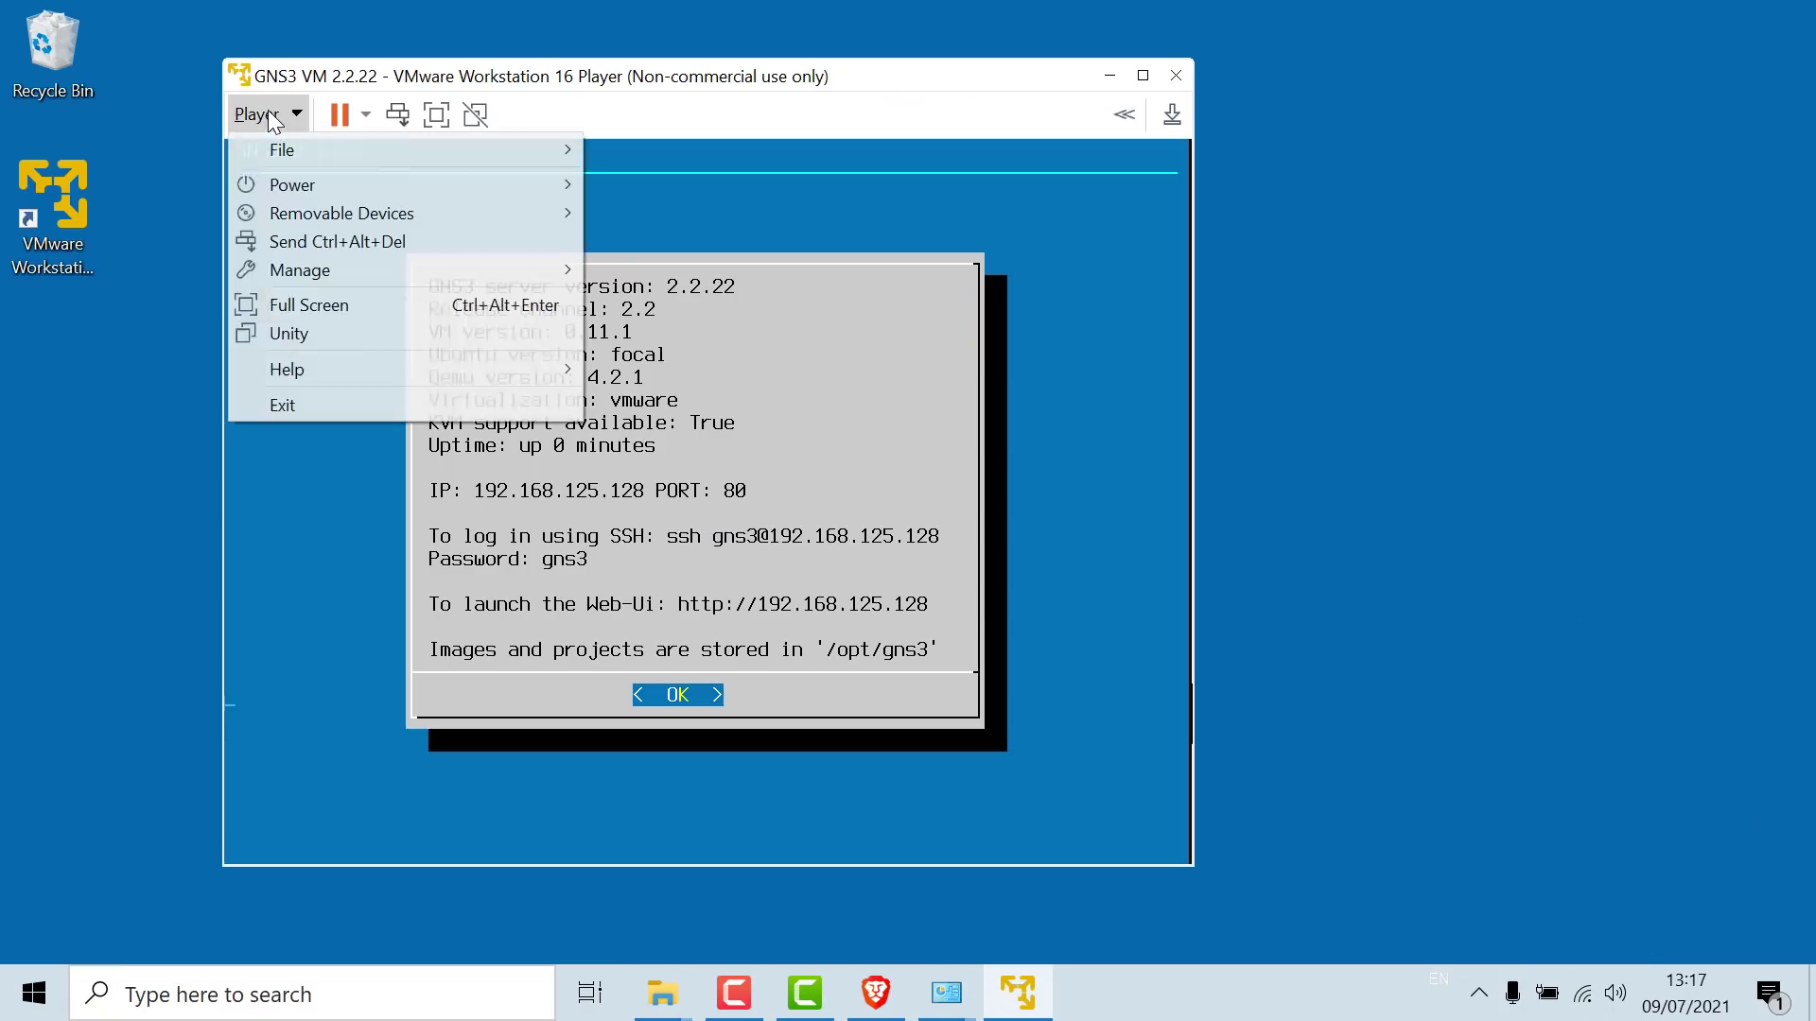
mouse_move(365, 263)
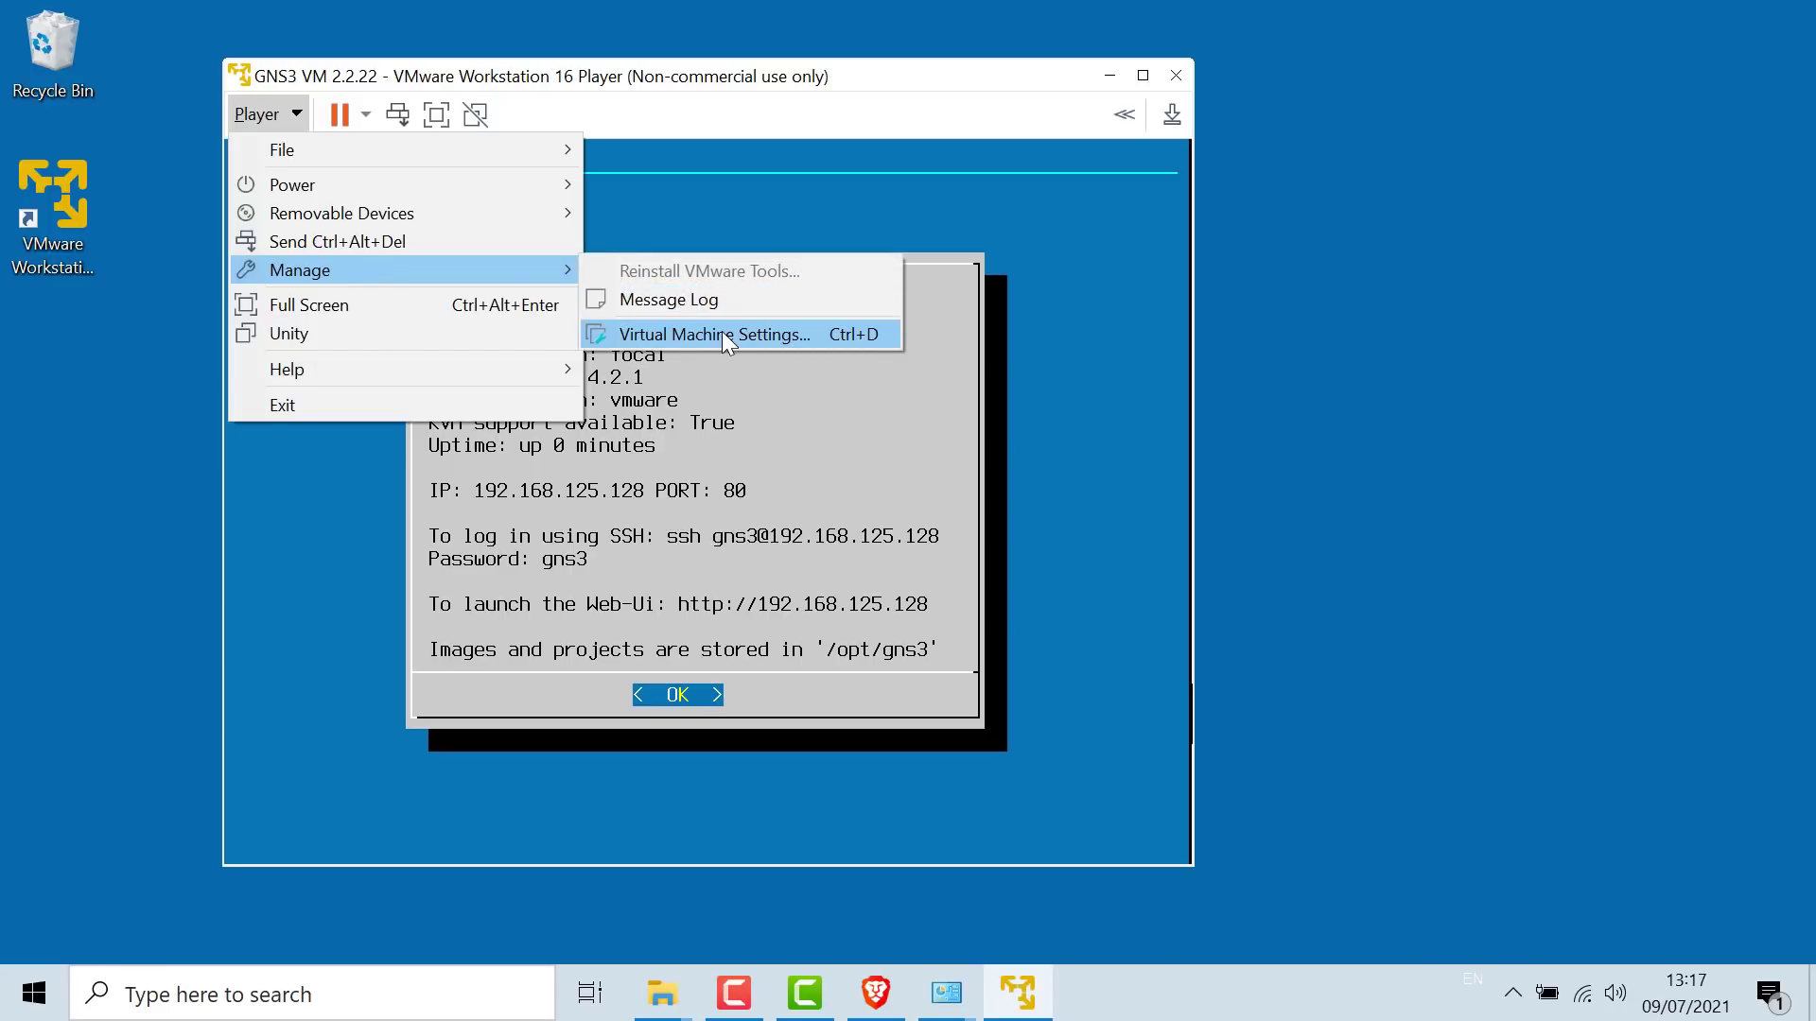
click(722, 333)
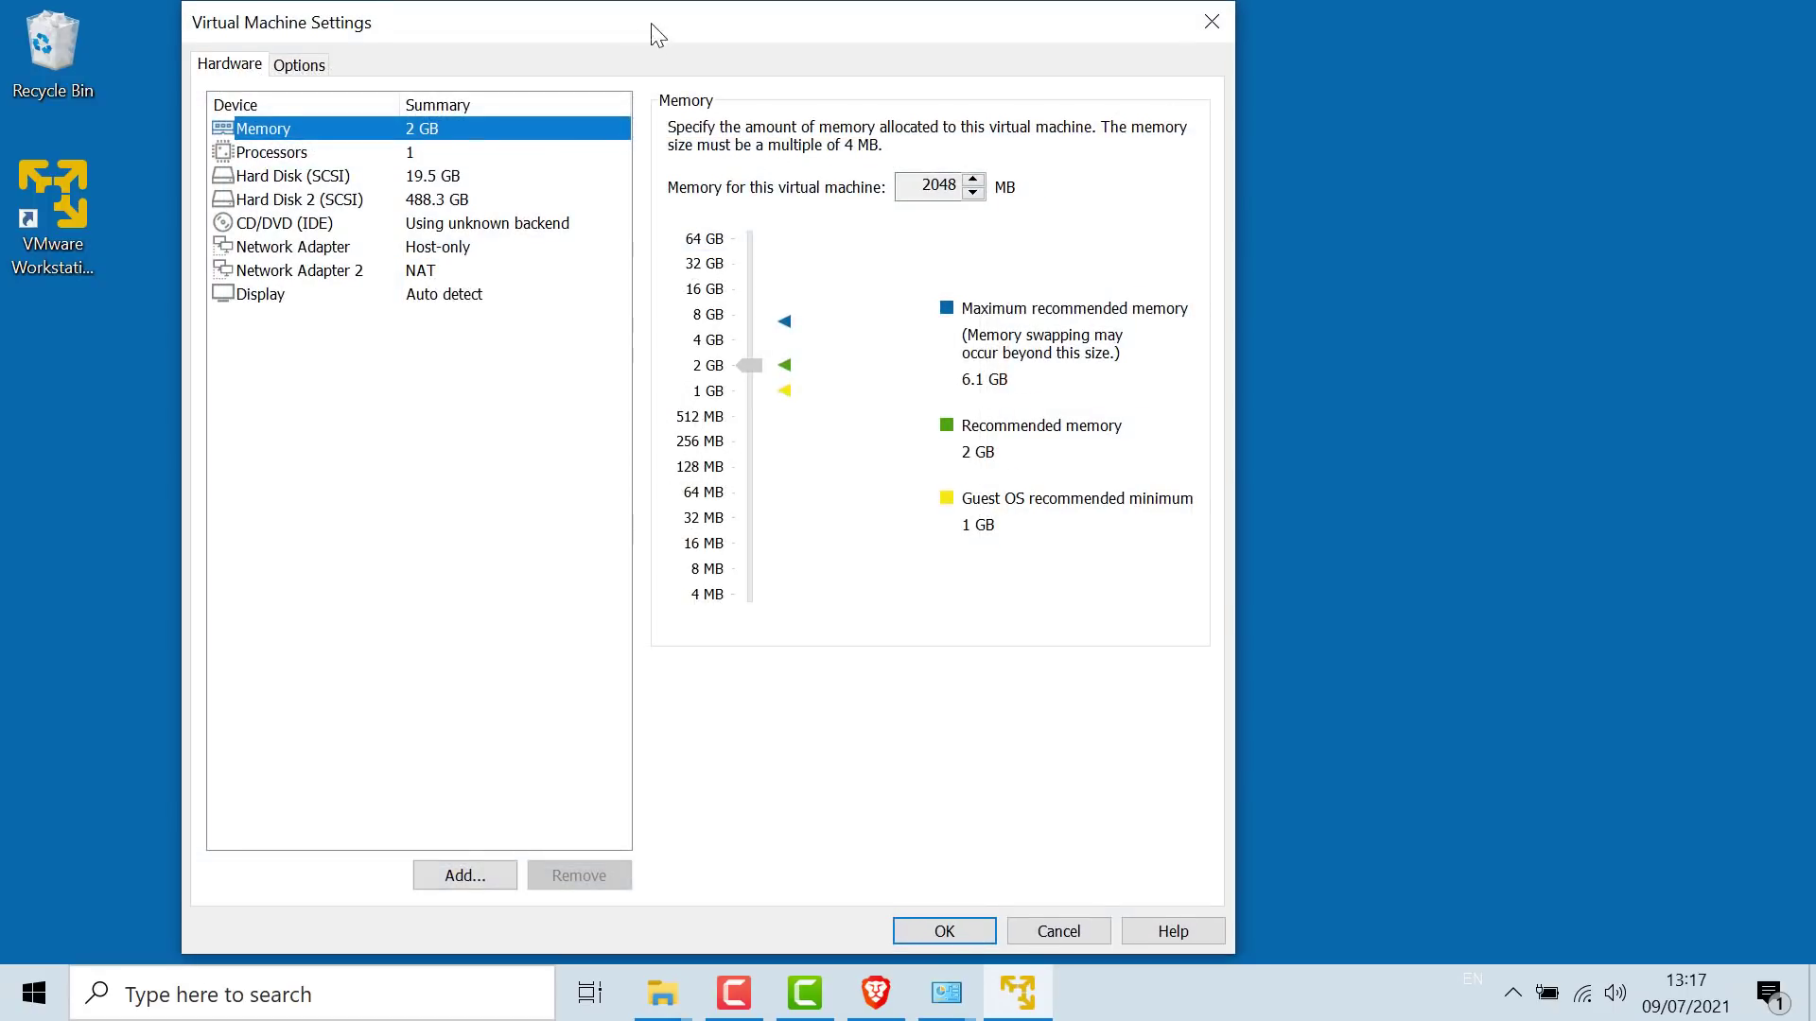
drag(658, 35, 1137, 39)
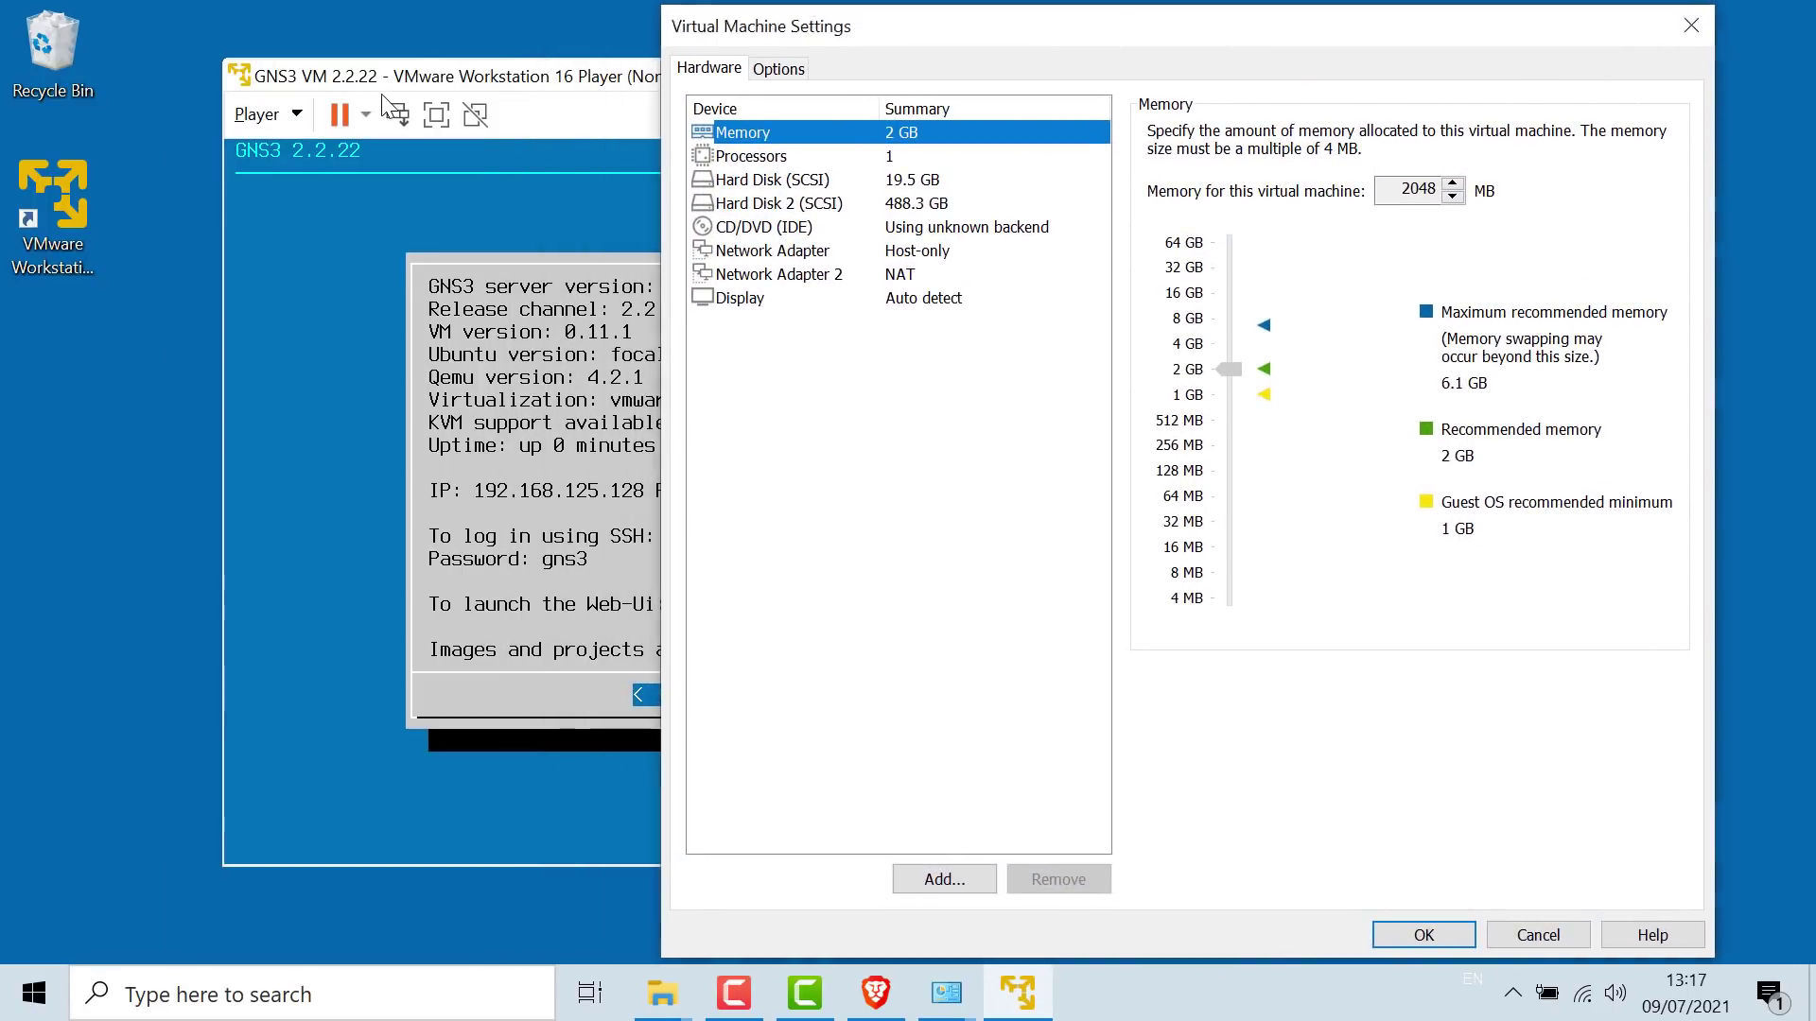
click(900, 159)
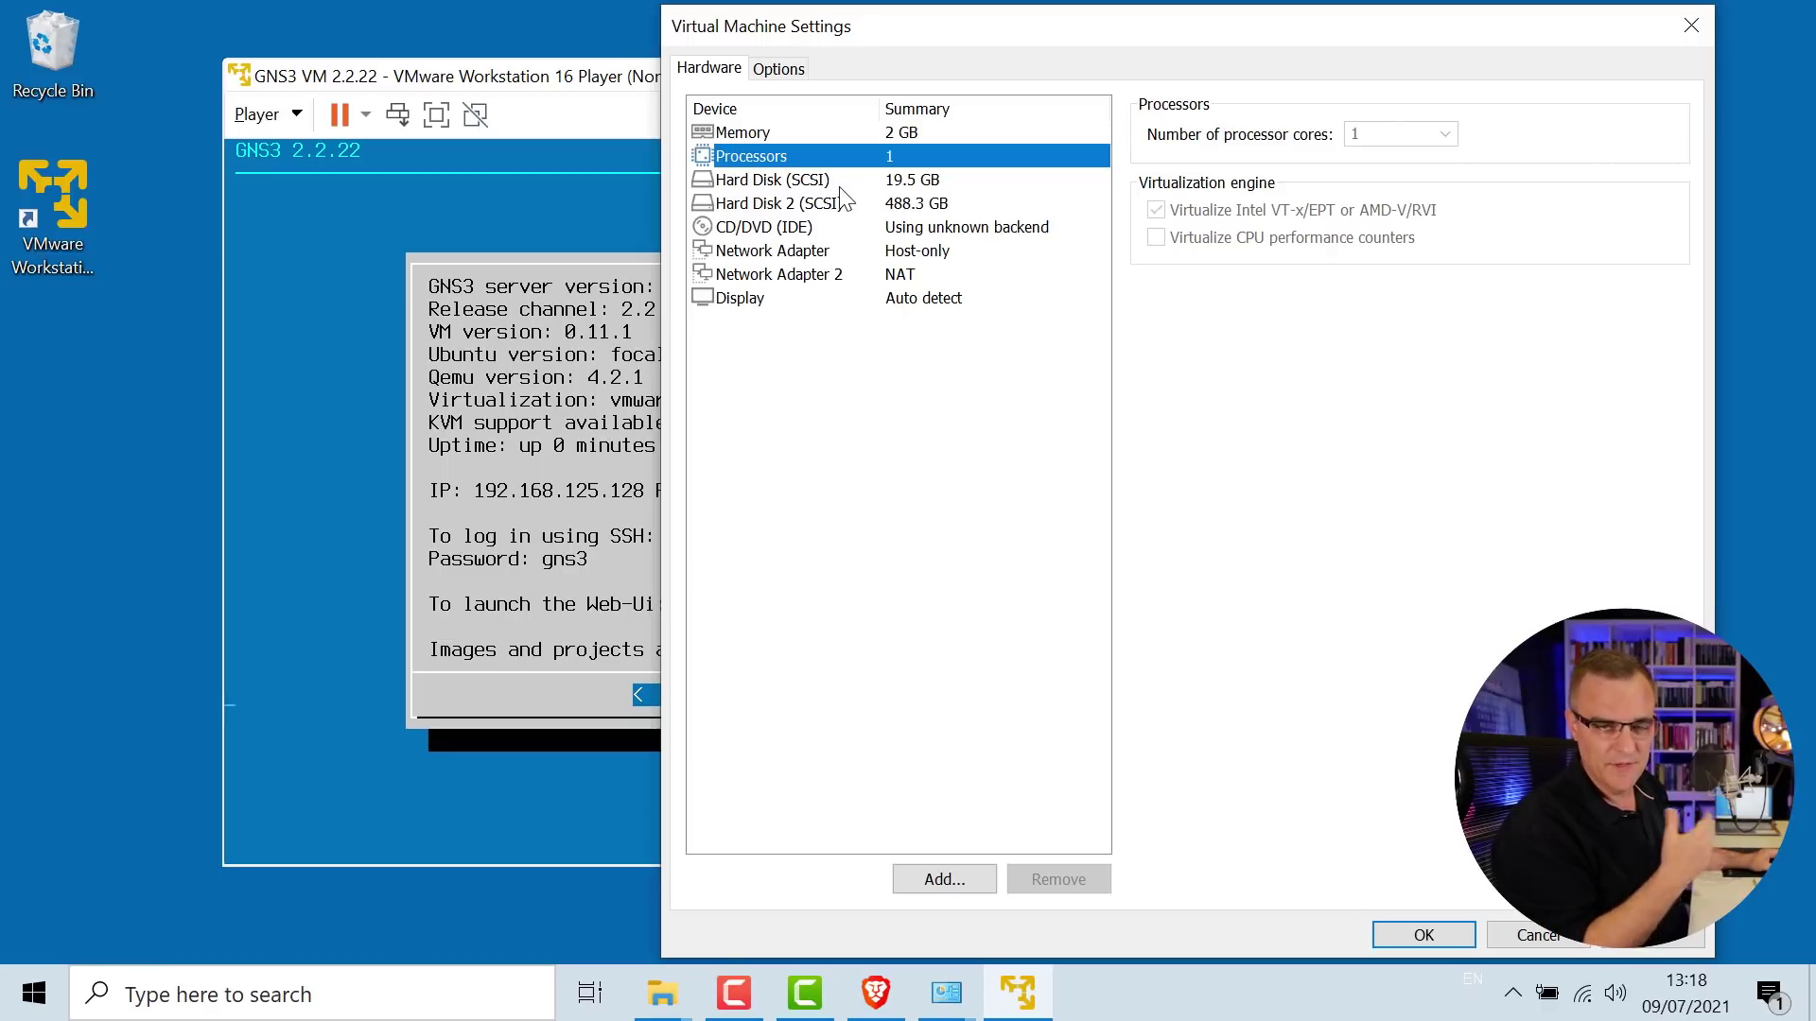
click(836, 251)
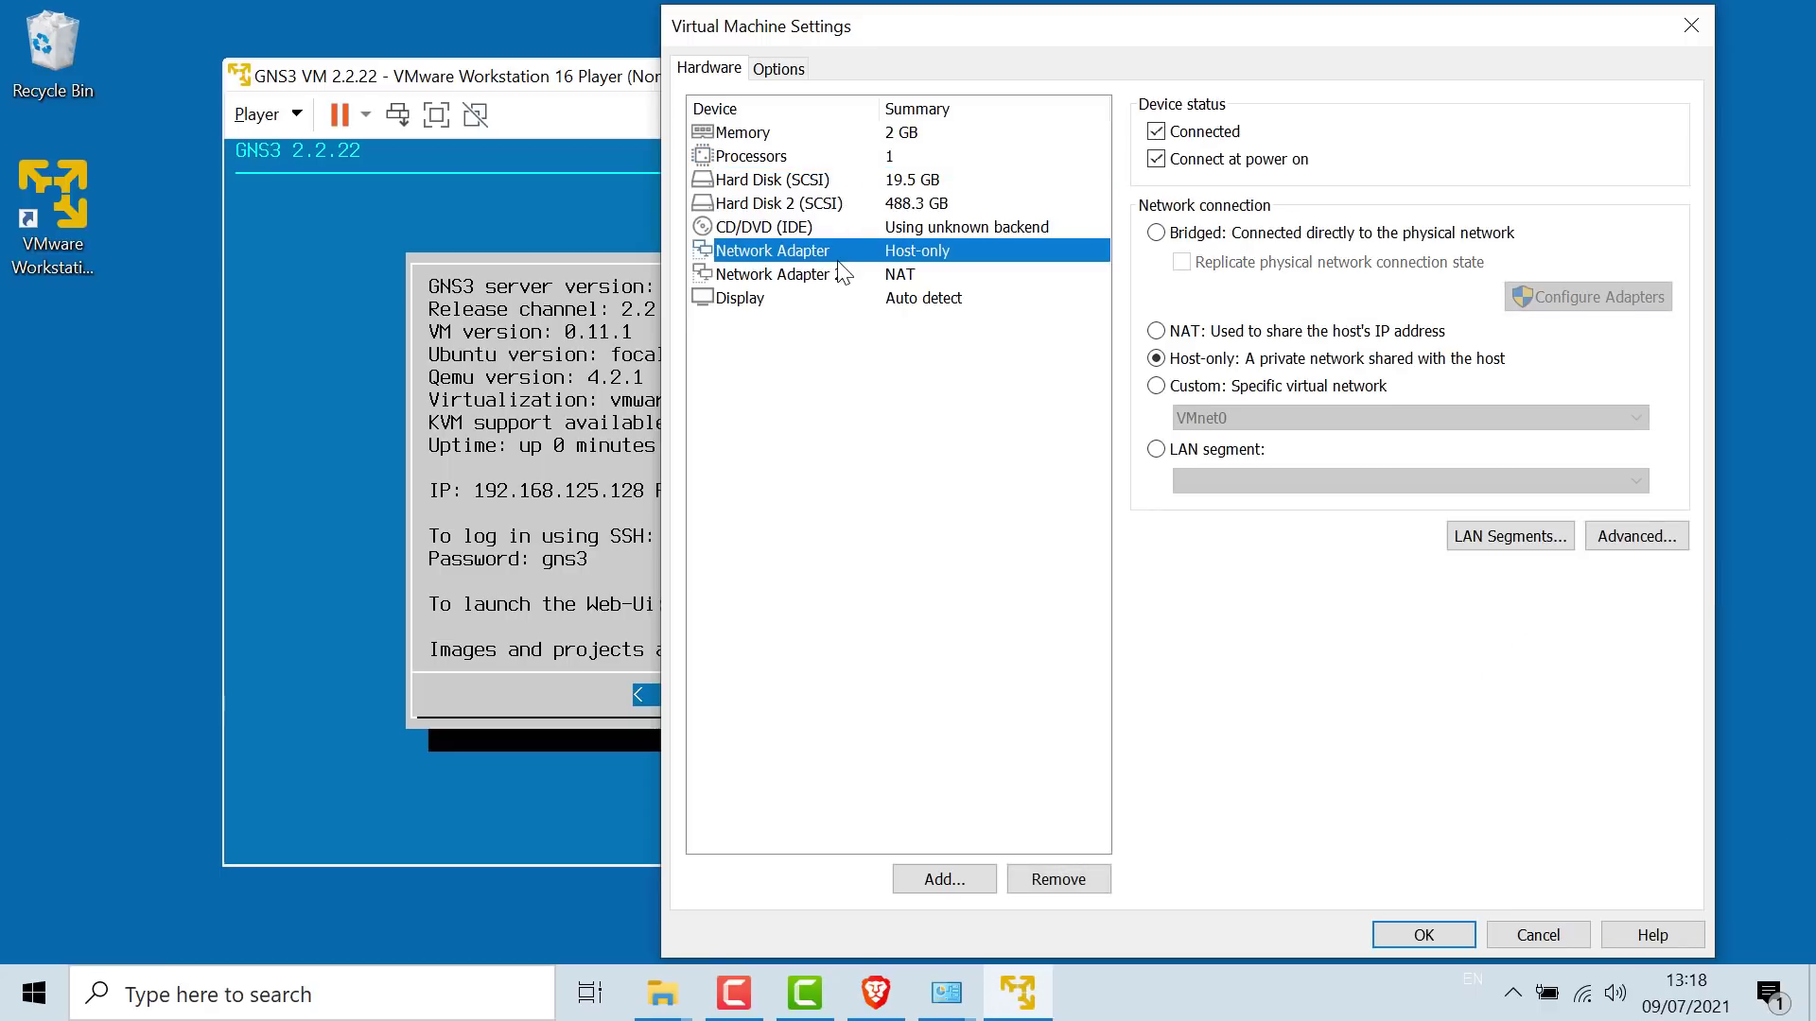
click(837, 268)
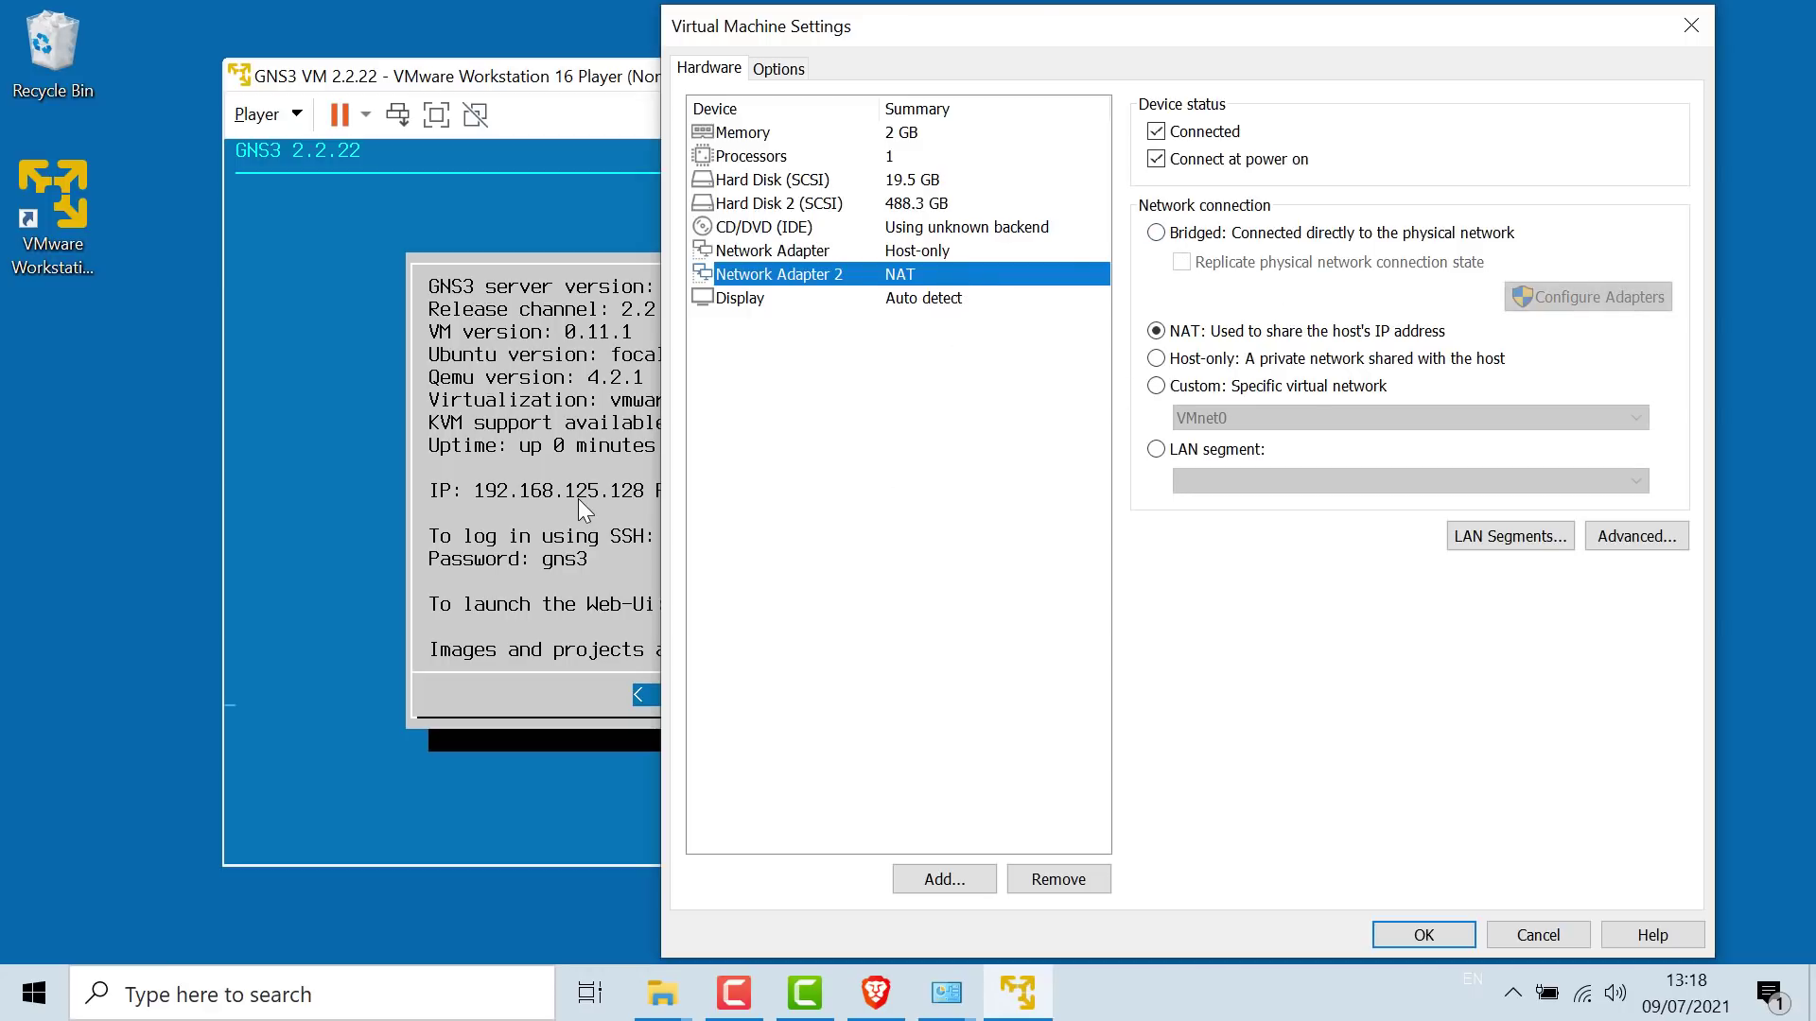
click(1538, 935)
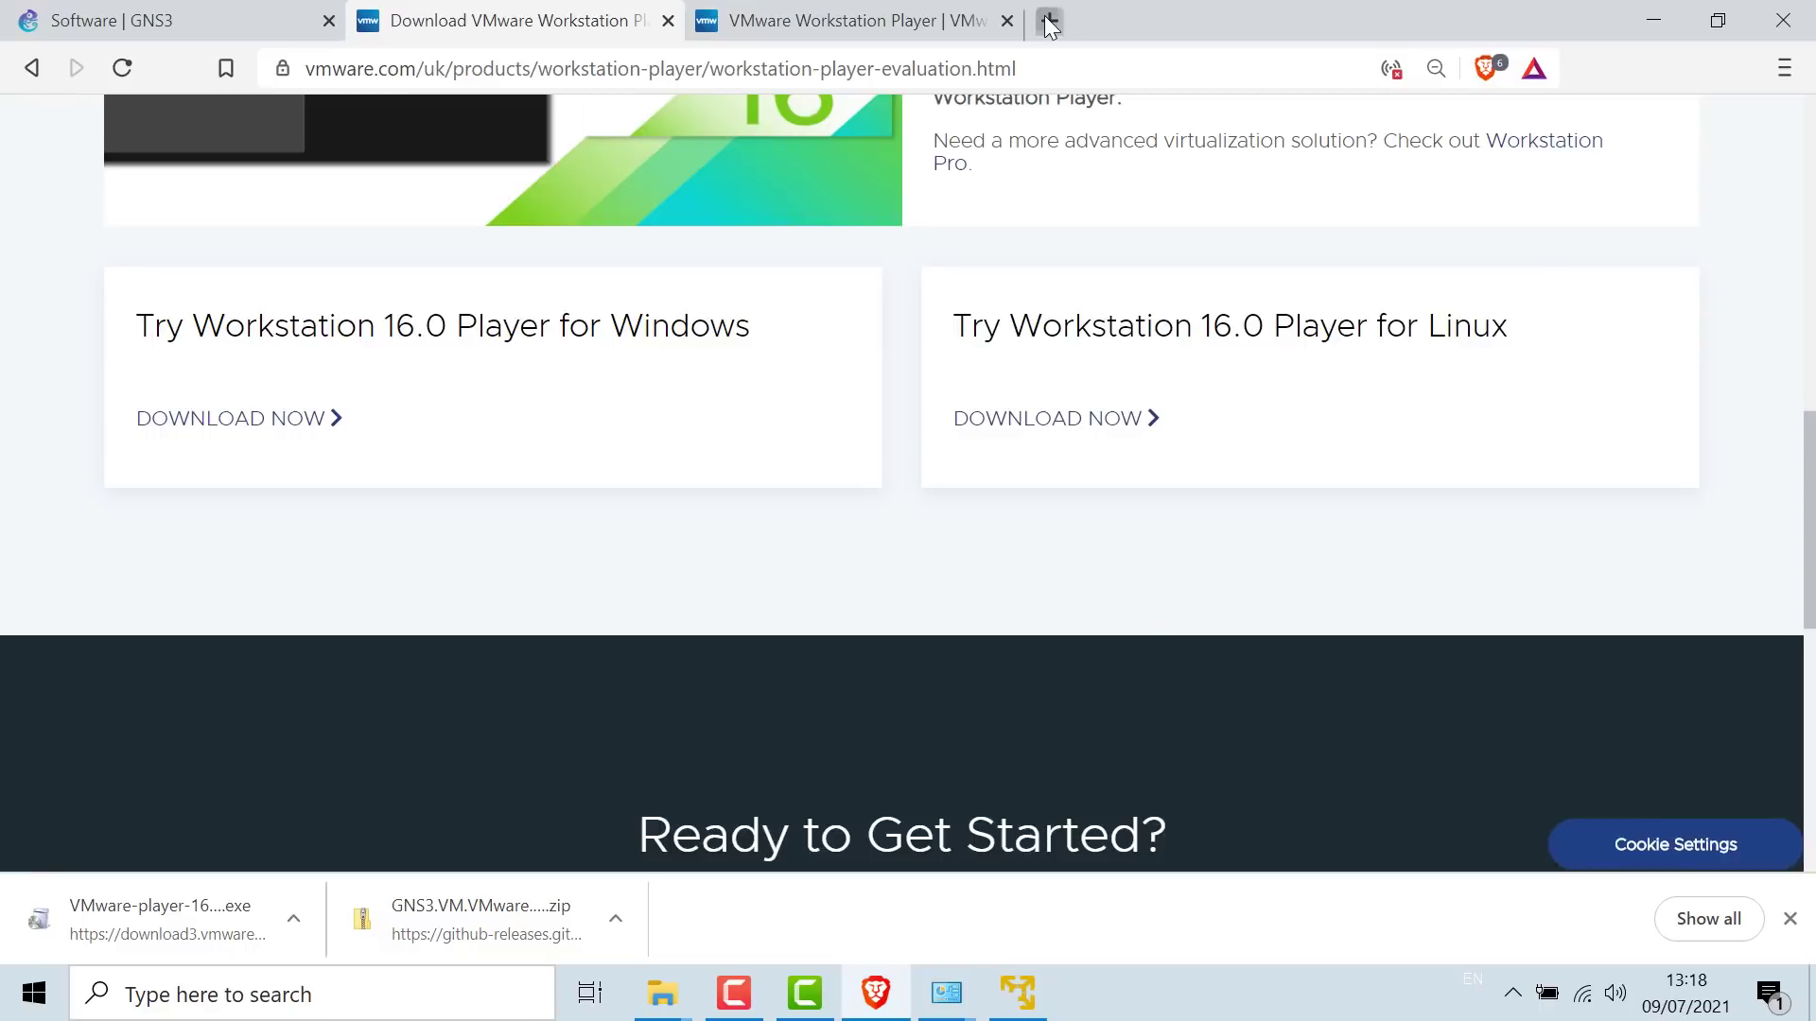
- Switch to the Brave browser, open 192.168.125.128 in a separate window beside the VM, and maximize that window
click(1044, 18)
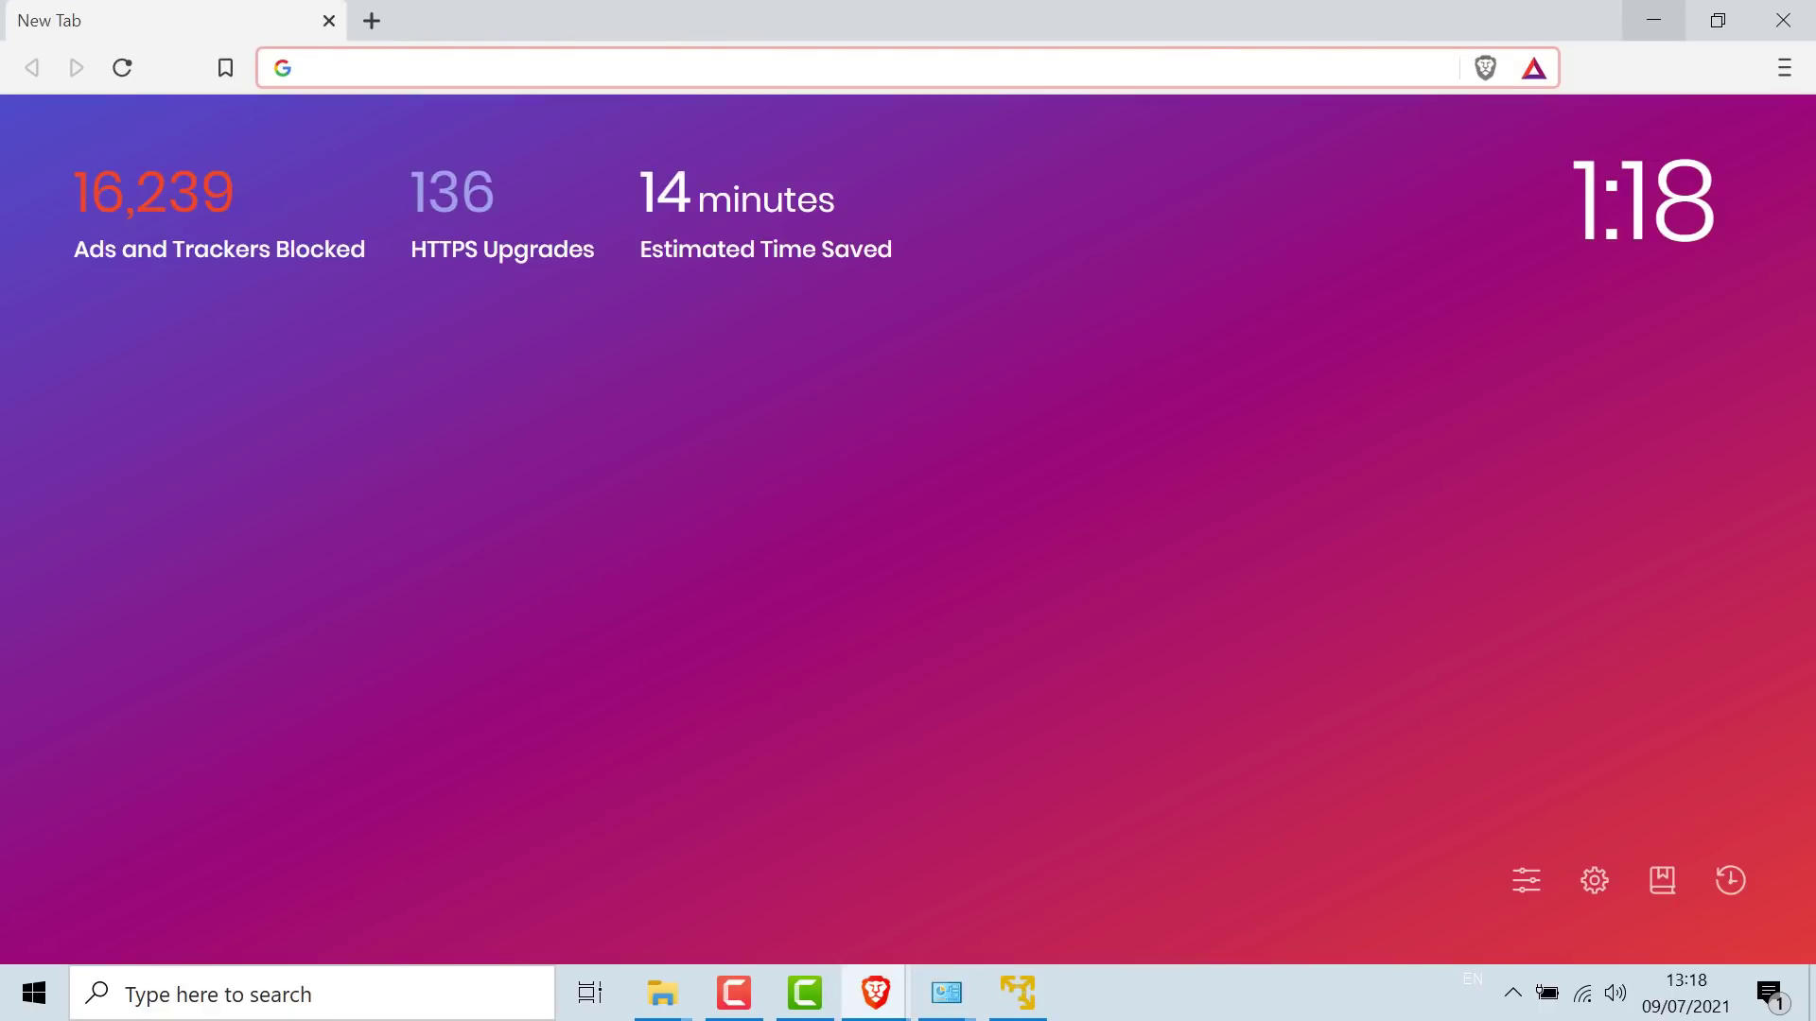
click(1718, 19)
click(1660, 20)
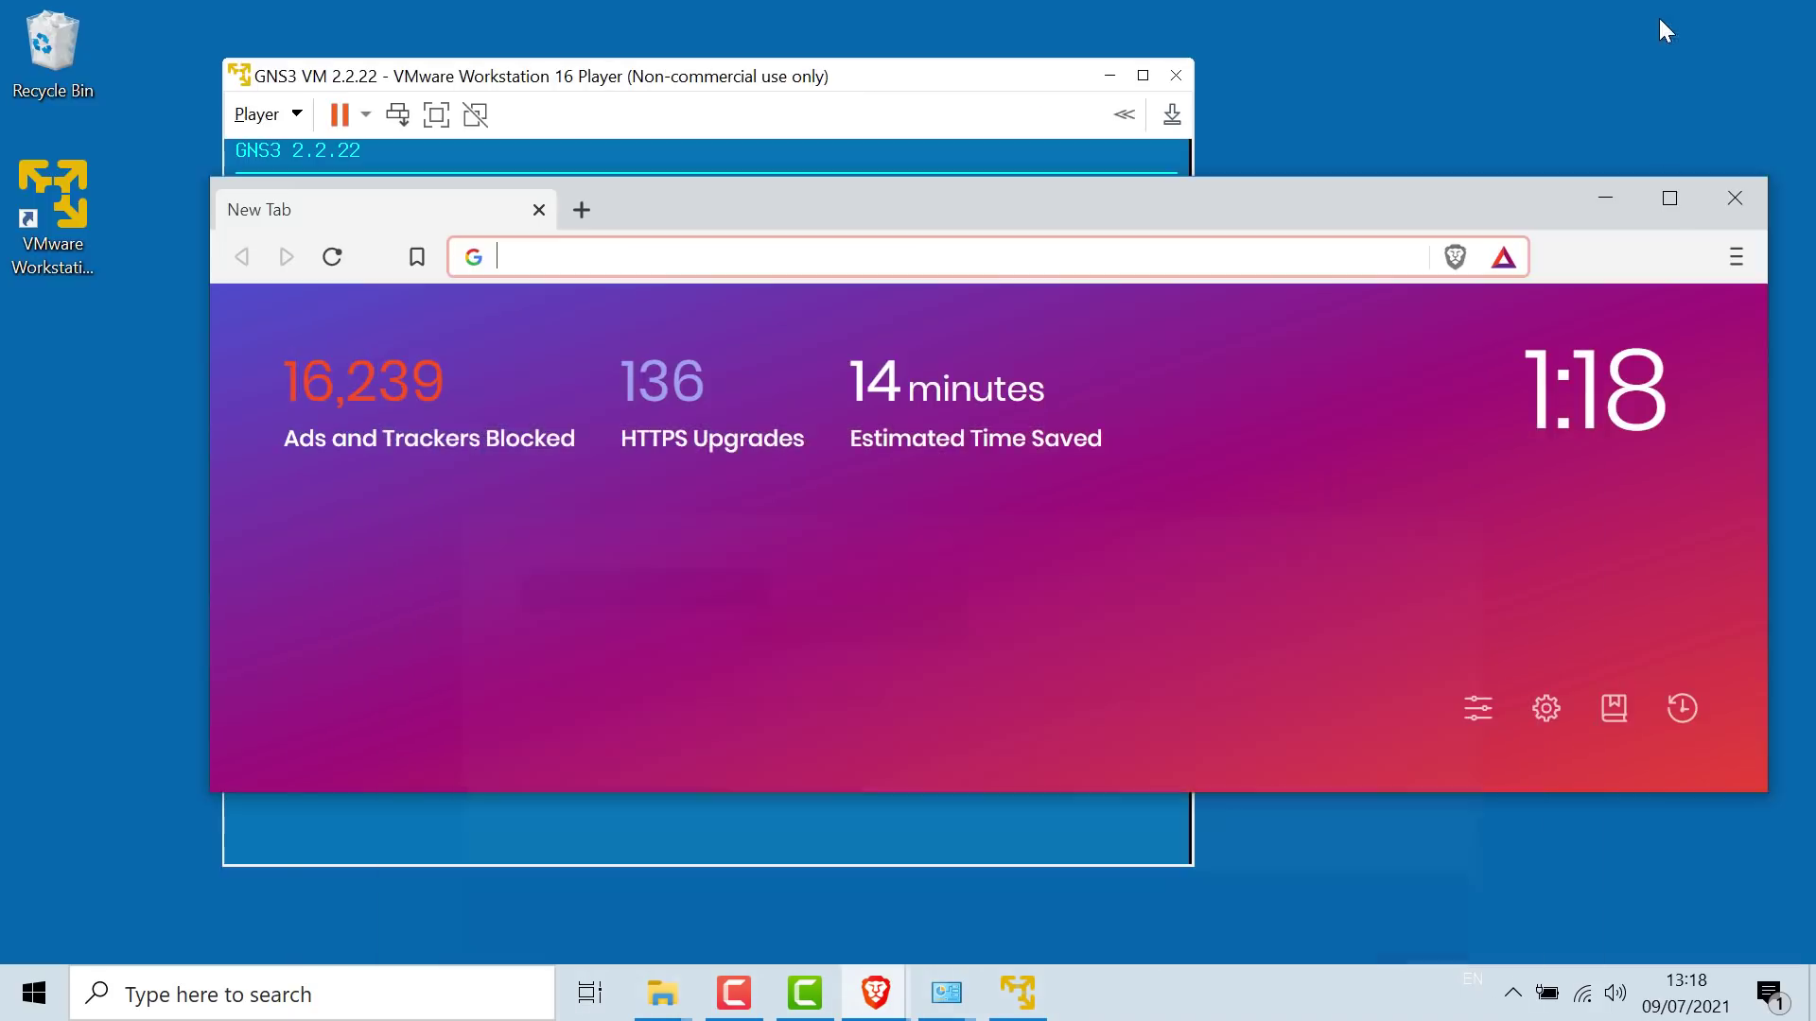
drag(768, 205, 1269, 162)
text(192.)
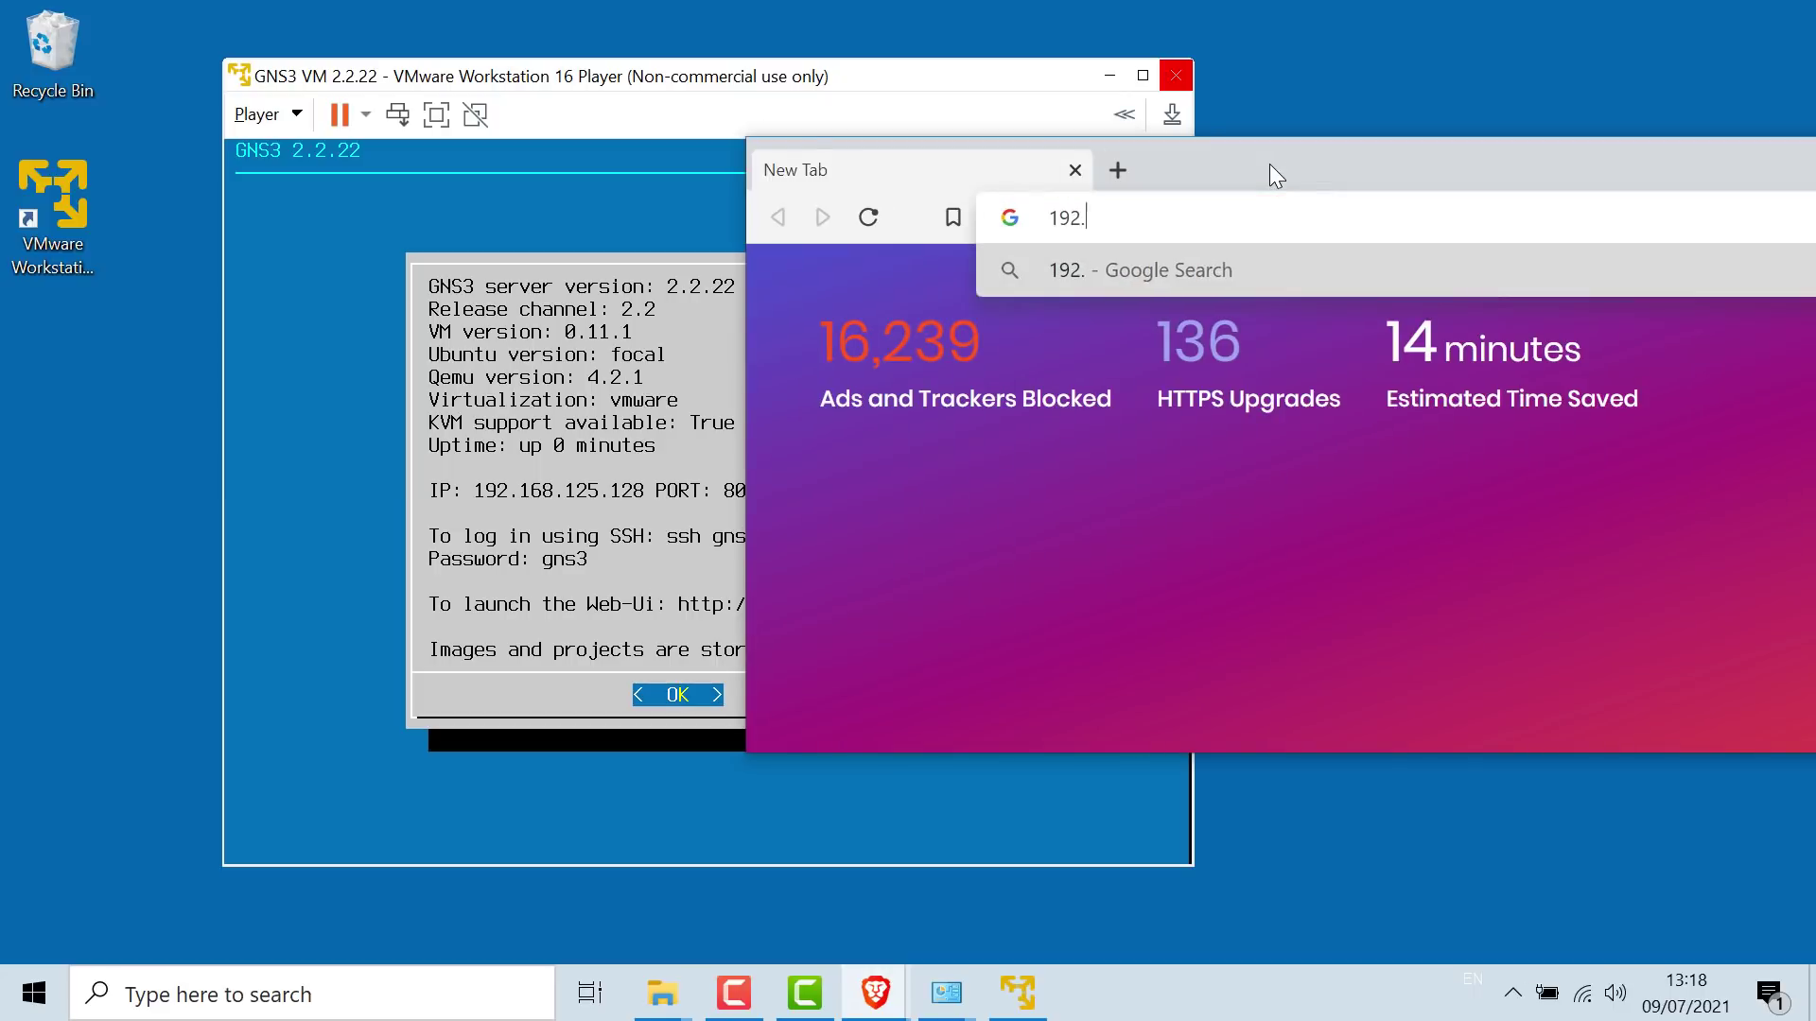
text(168.125.)
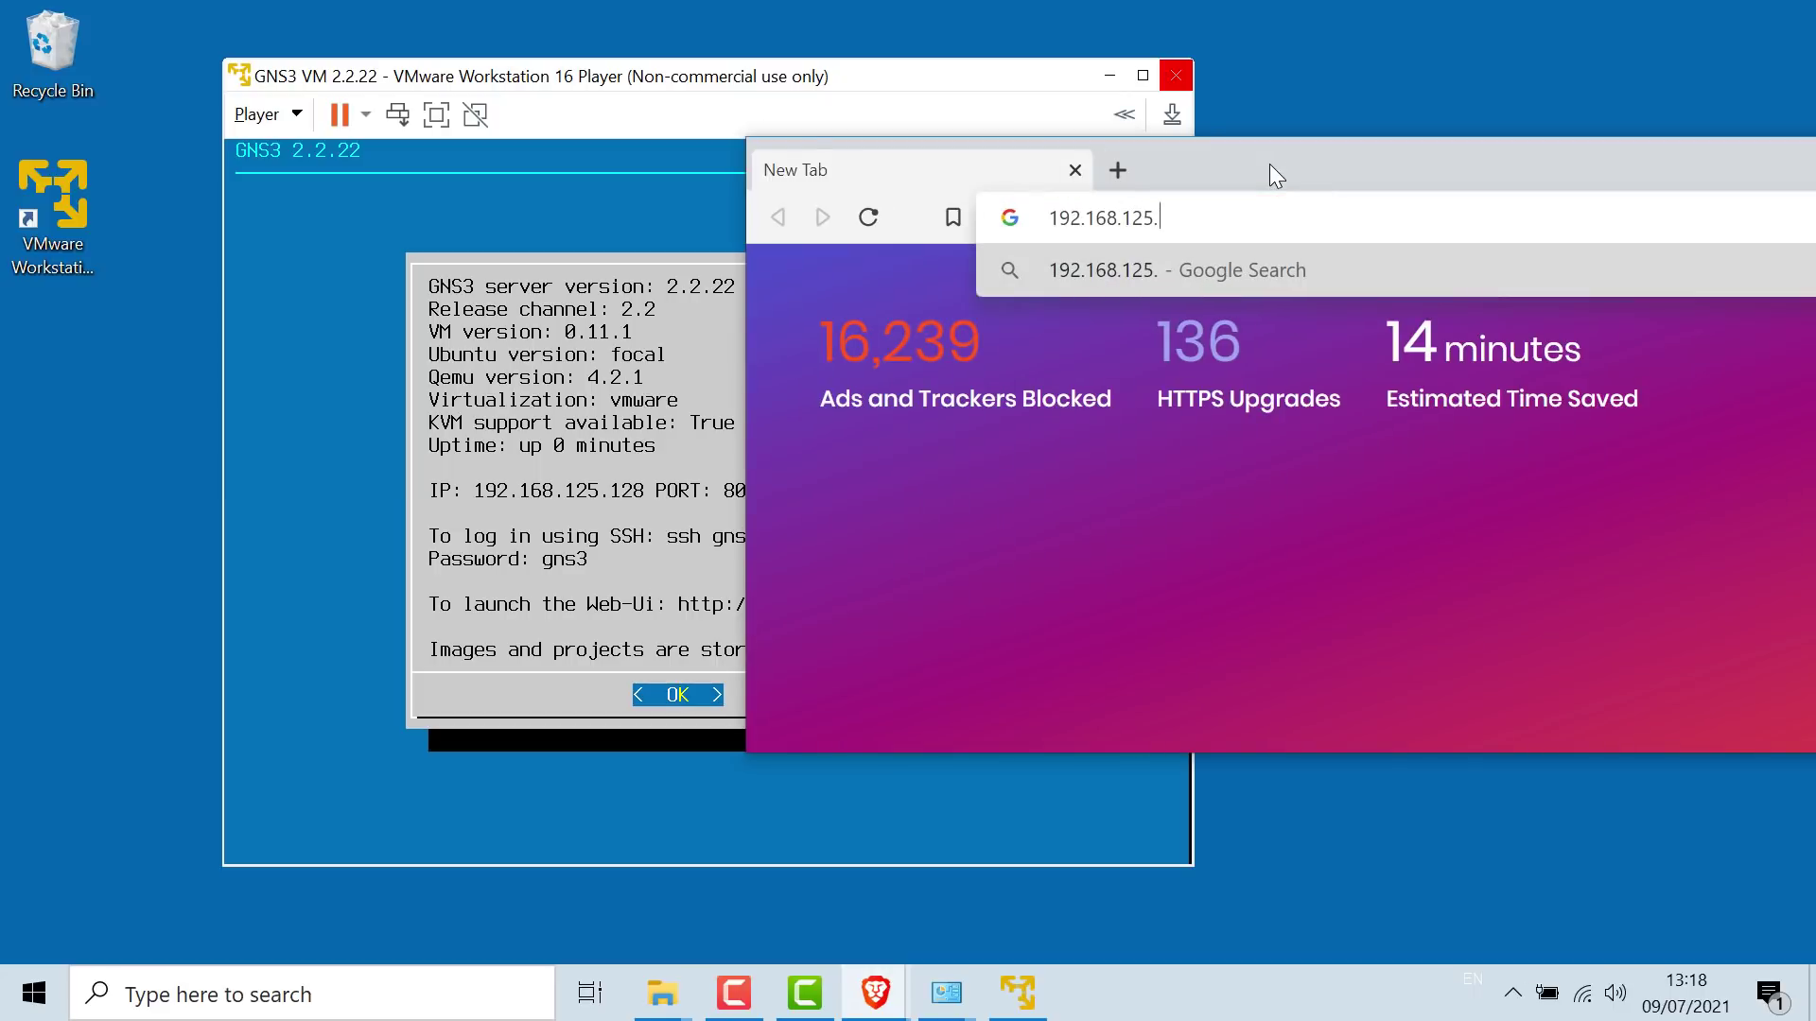
text(128)
key(Return)
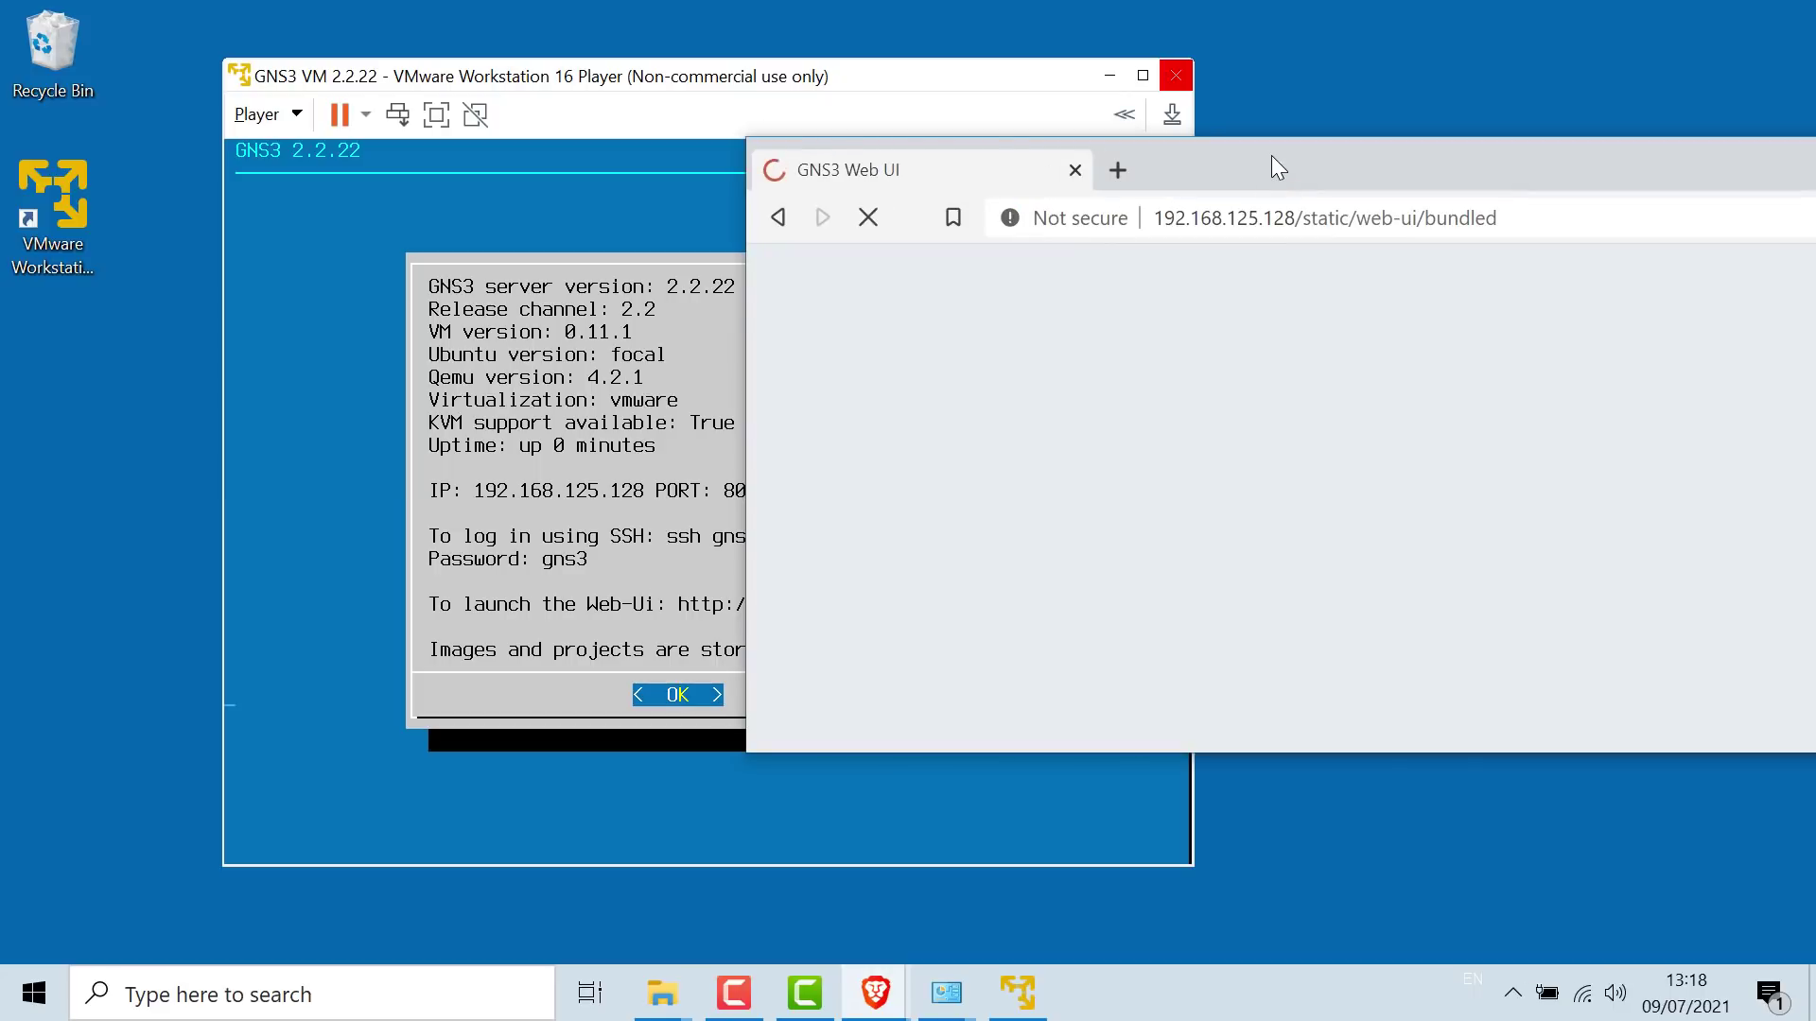
double_click(1272, 154)
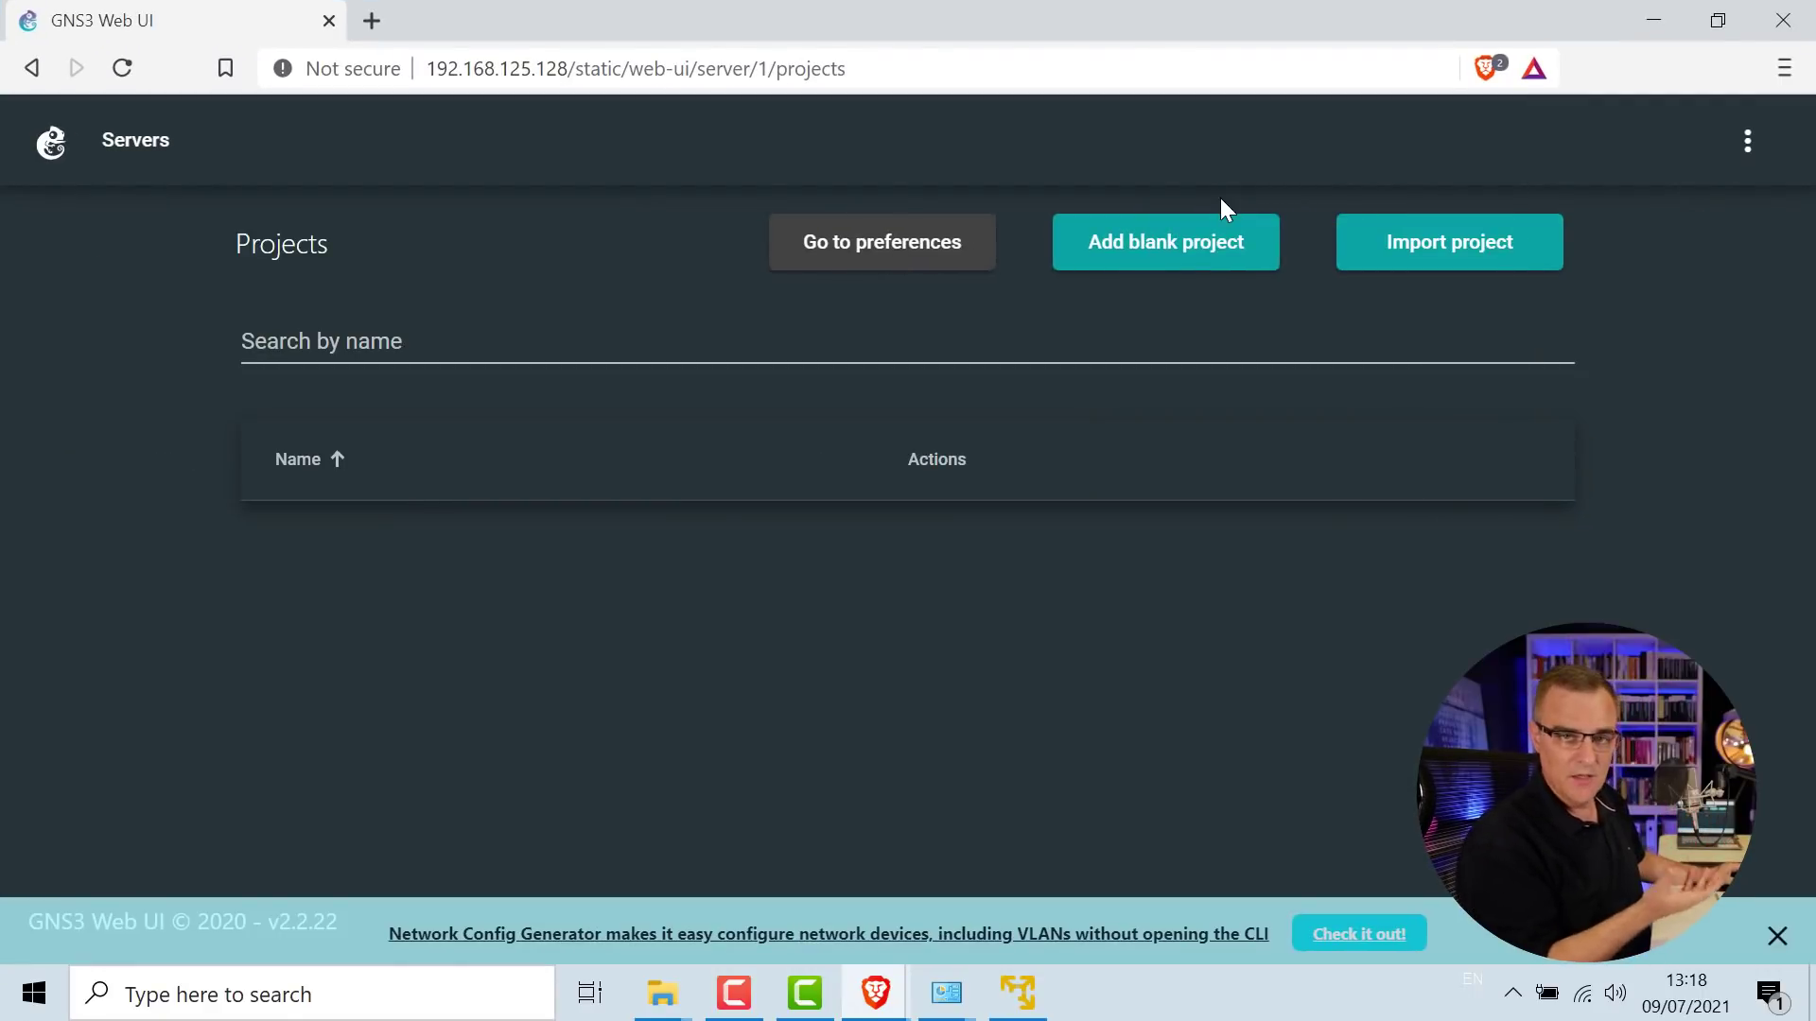
- Create a new blank GNS3 project named myfirstproject
click(1124, 257)
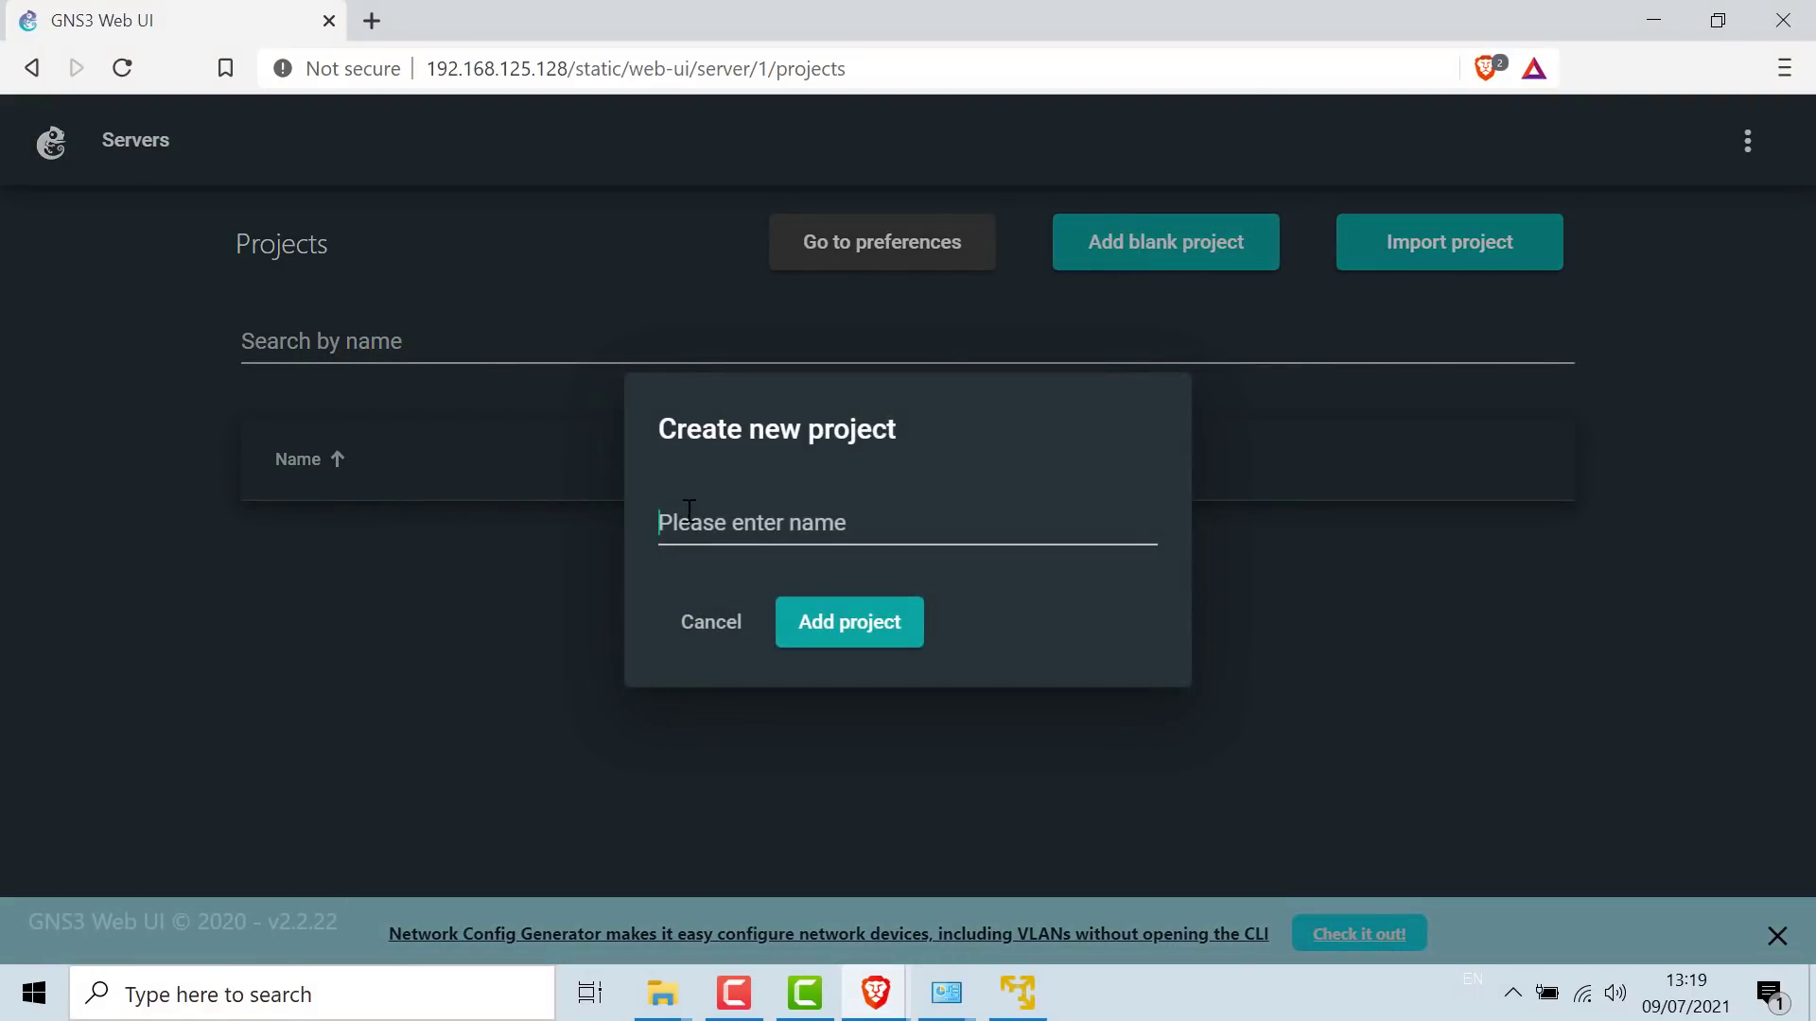
click(689, 511)
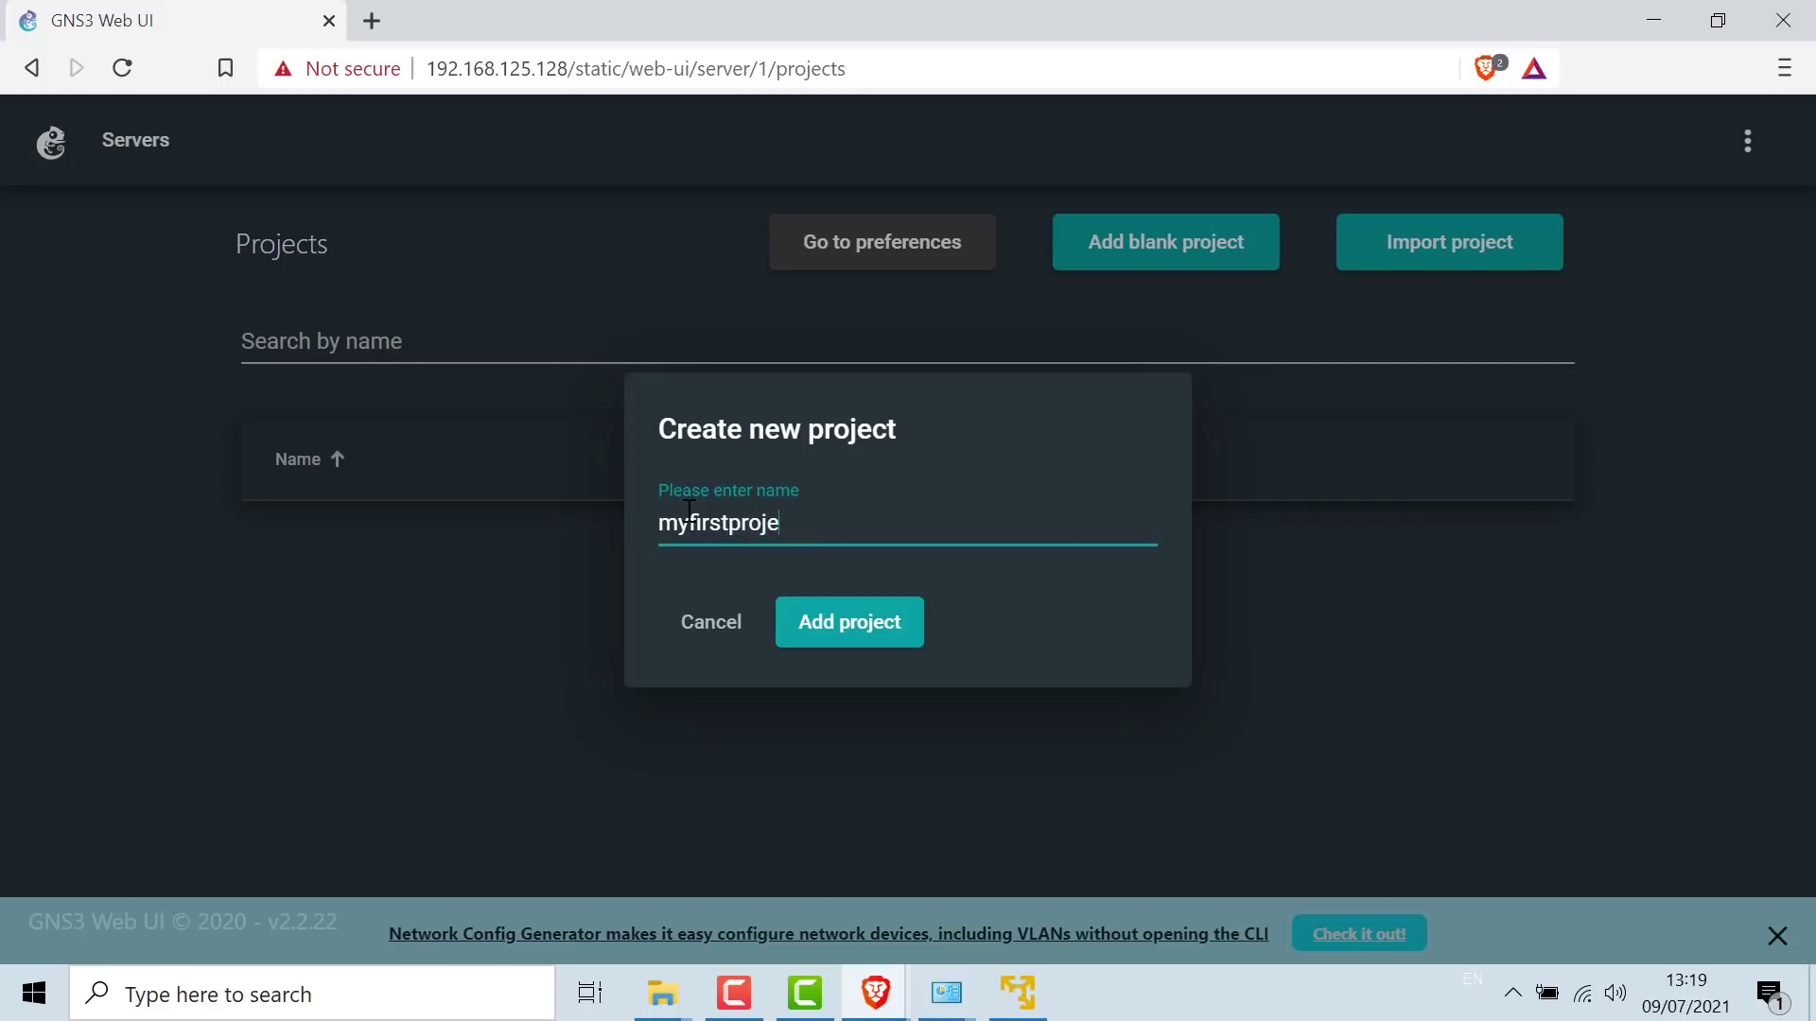
click(827, 633)
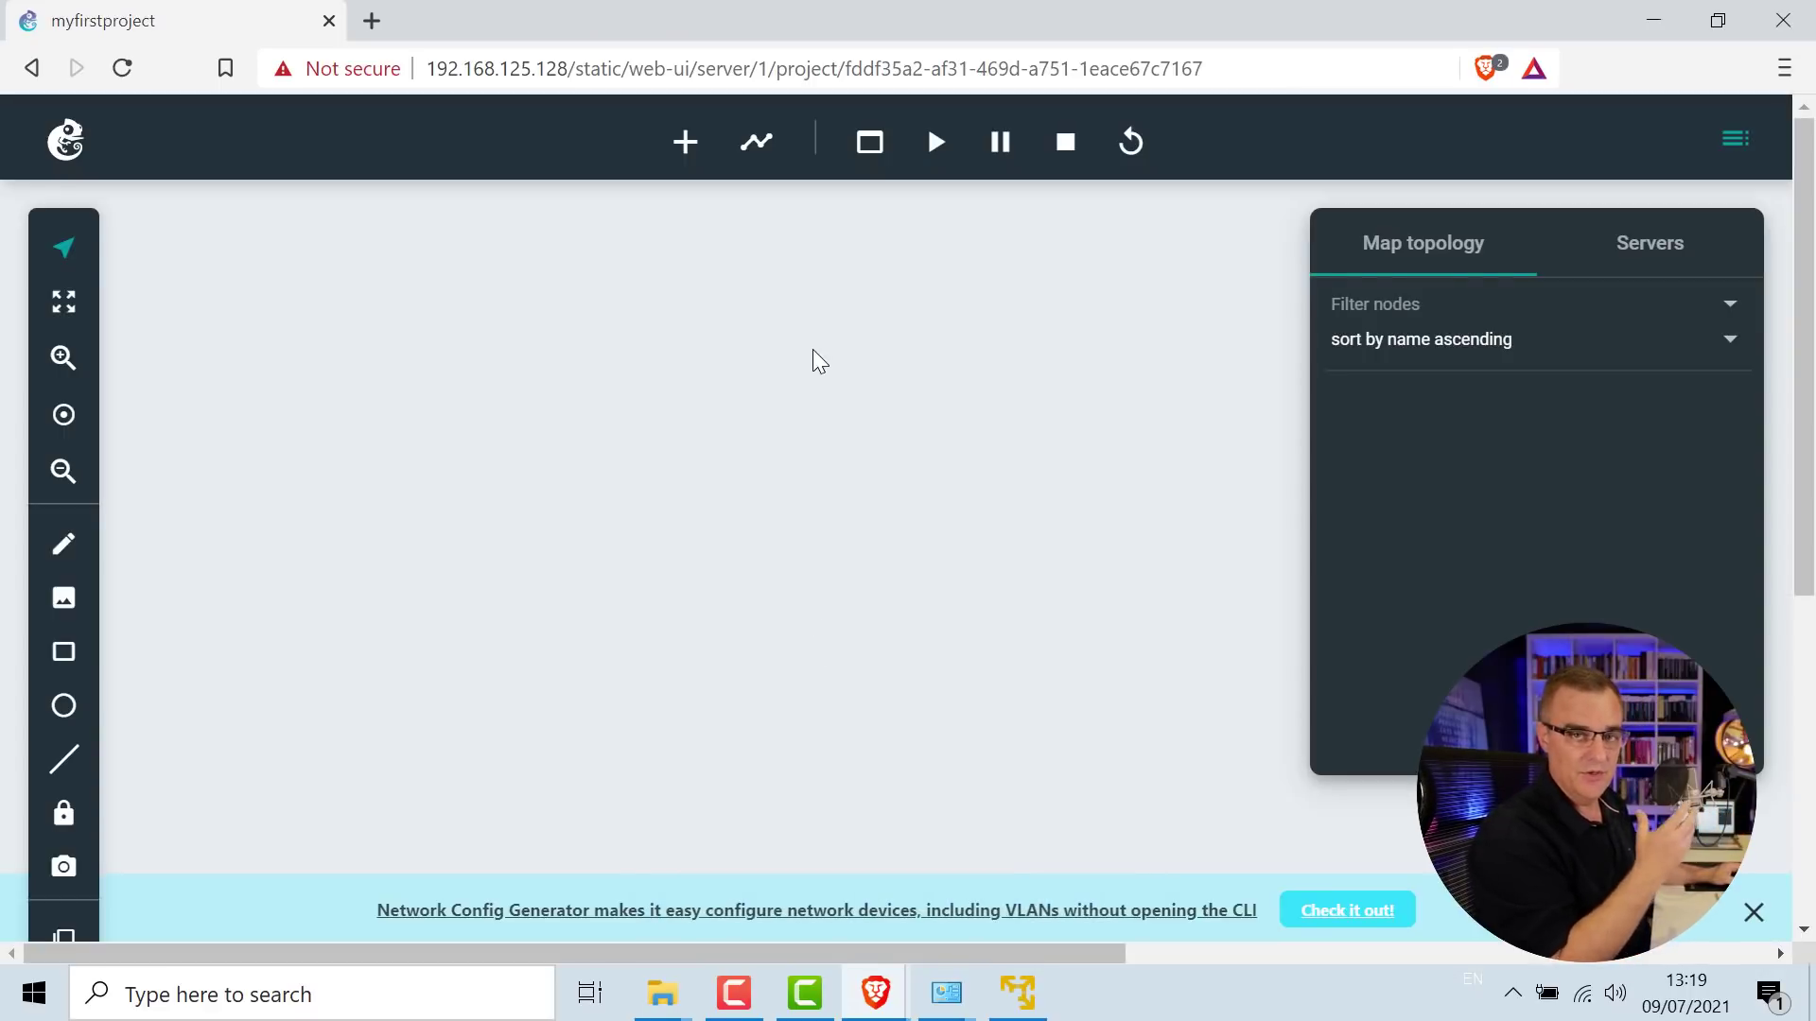
- Add two VPCS nodes and one Ethernet switch to the project canvas, and close the node template list
click(685, 144)
drag(892, 688, 425, 389)
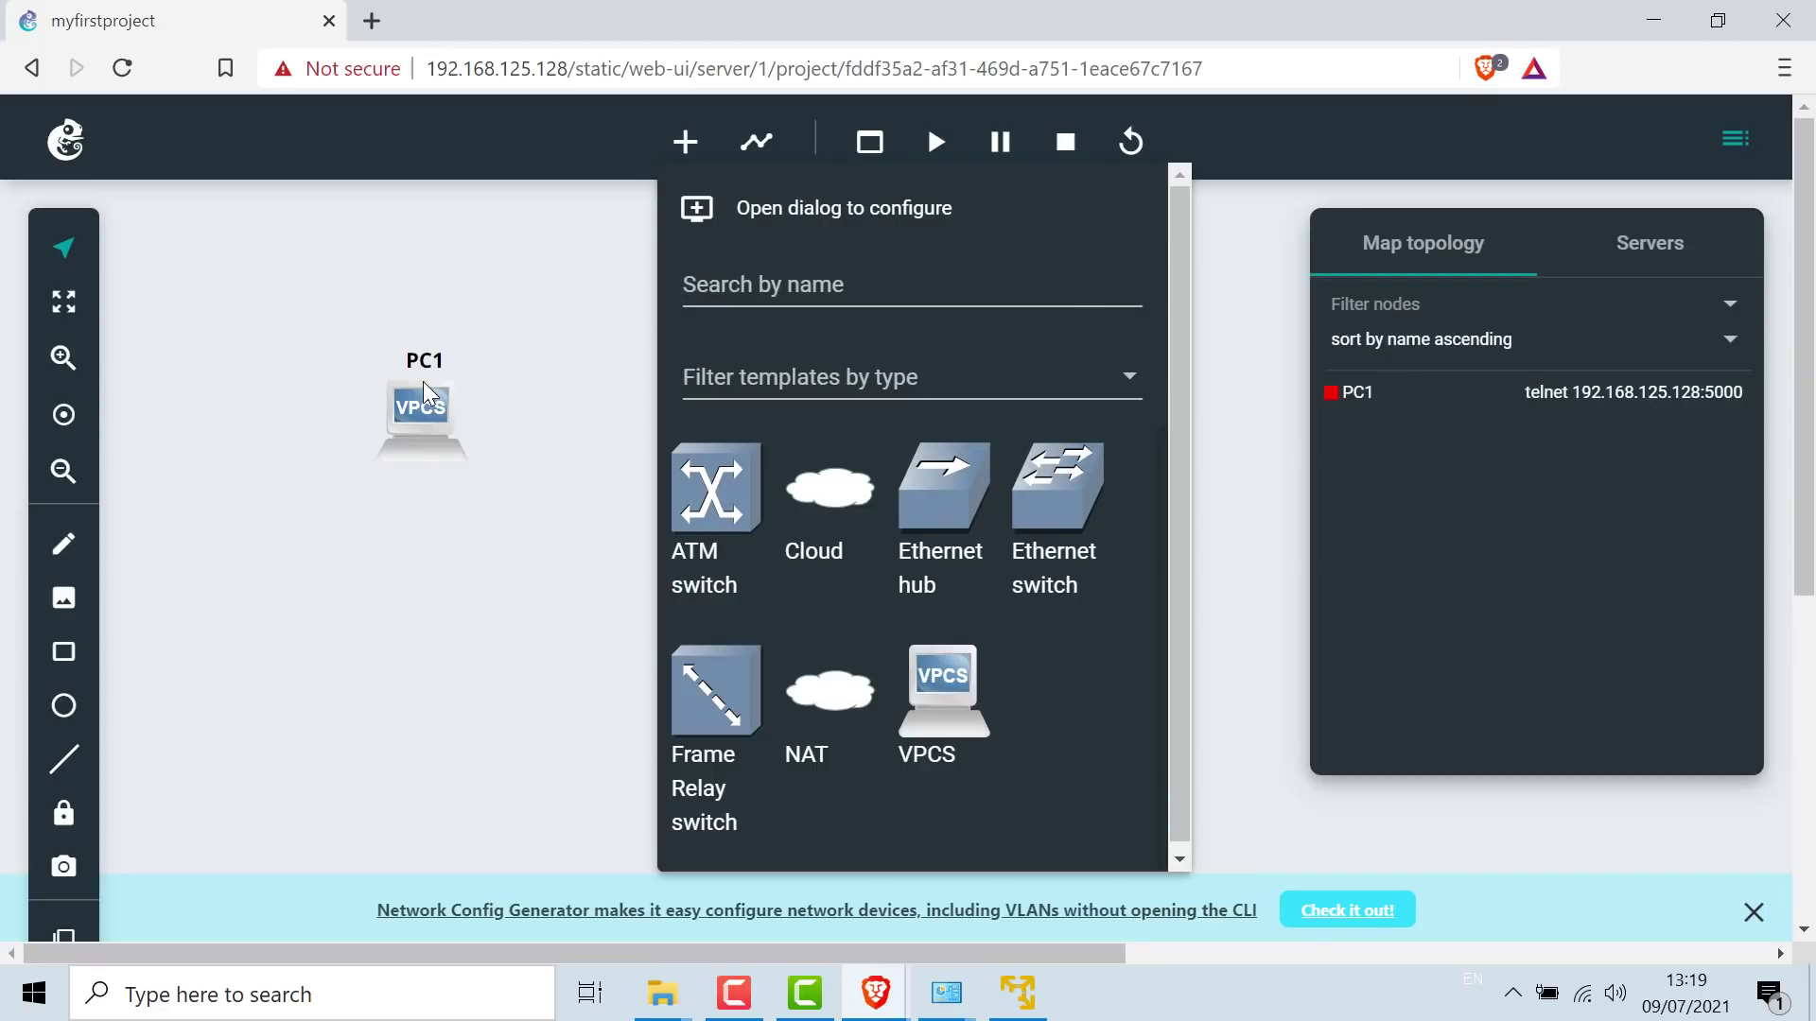
drag(947, 695, 554, 487)
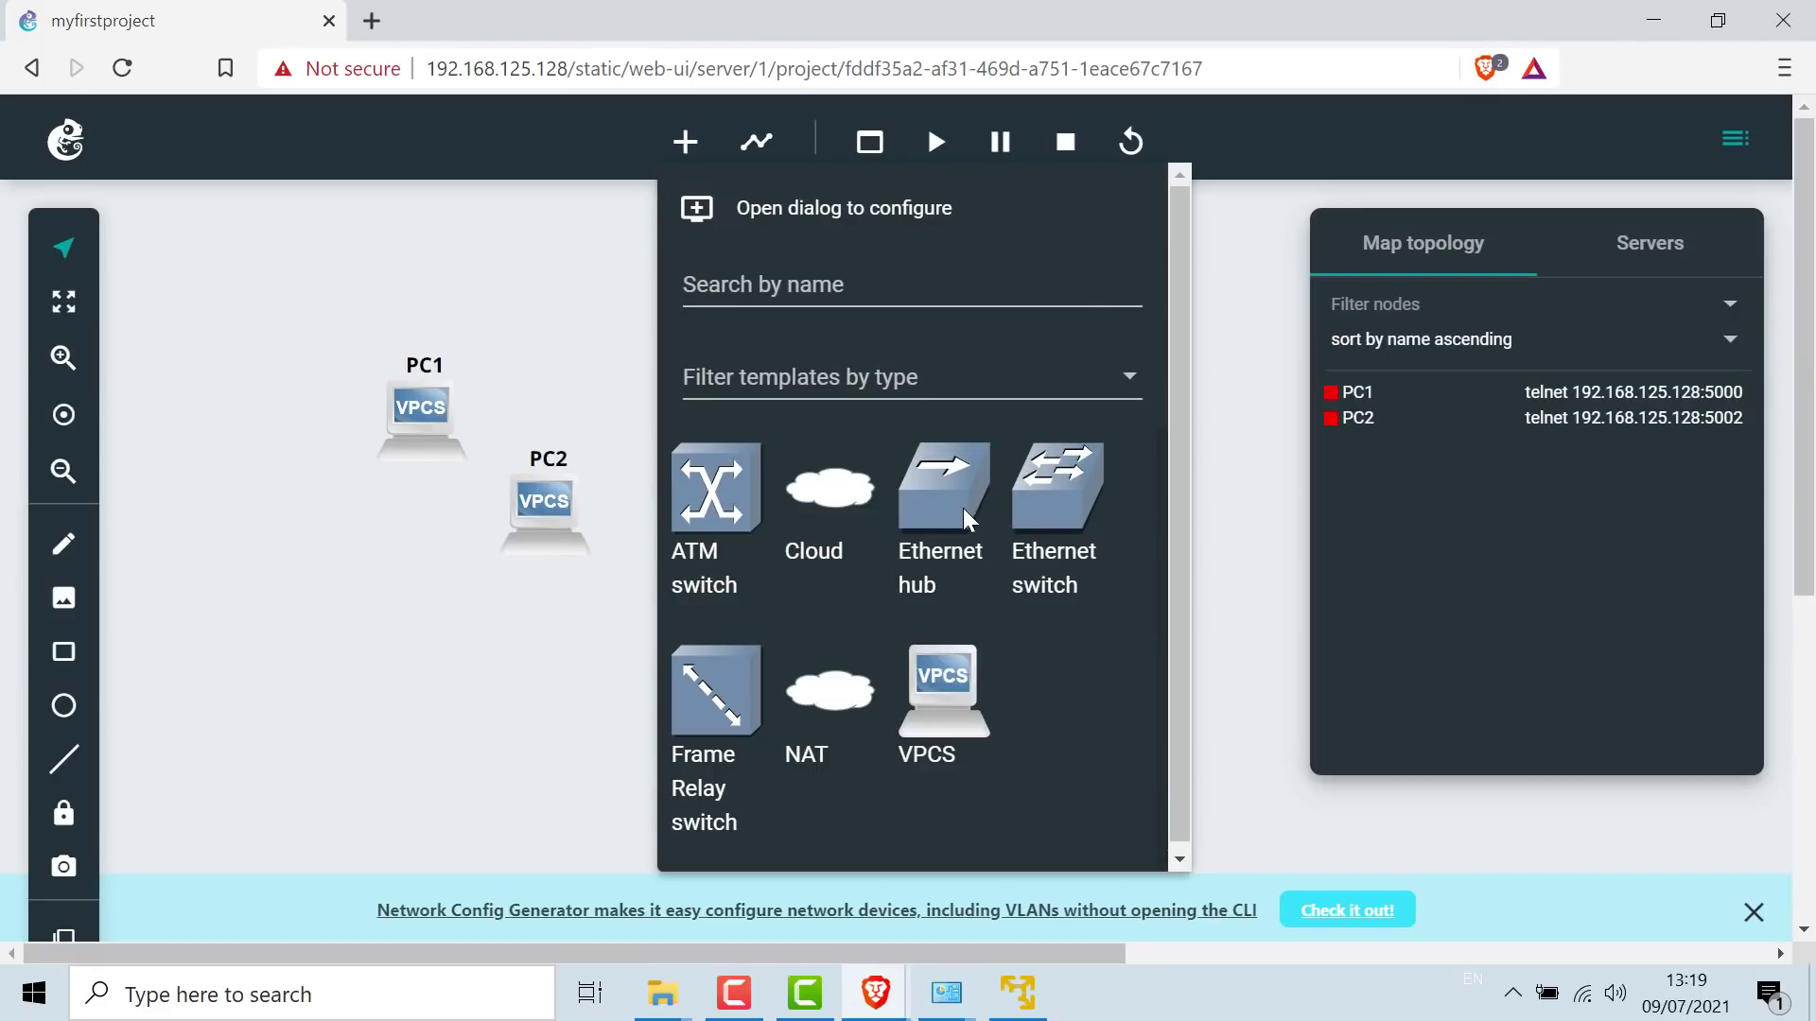
drag(1043, 501, 401, 616)
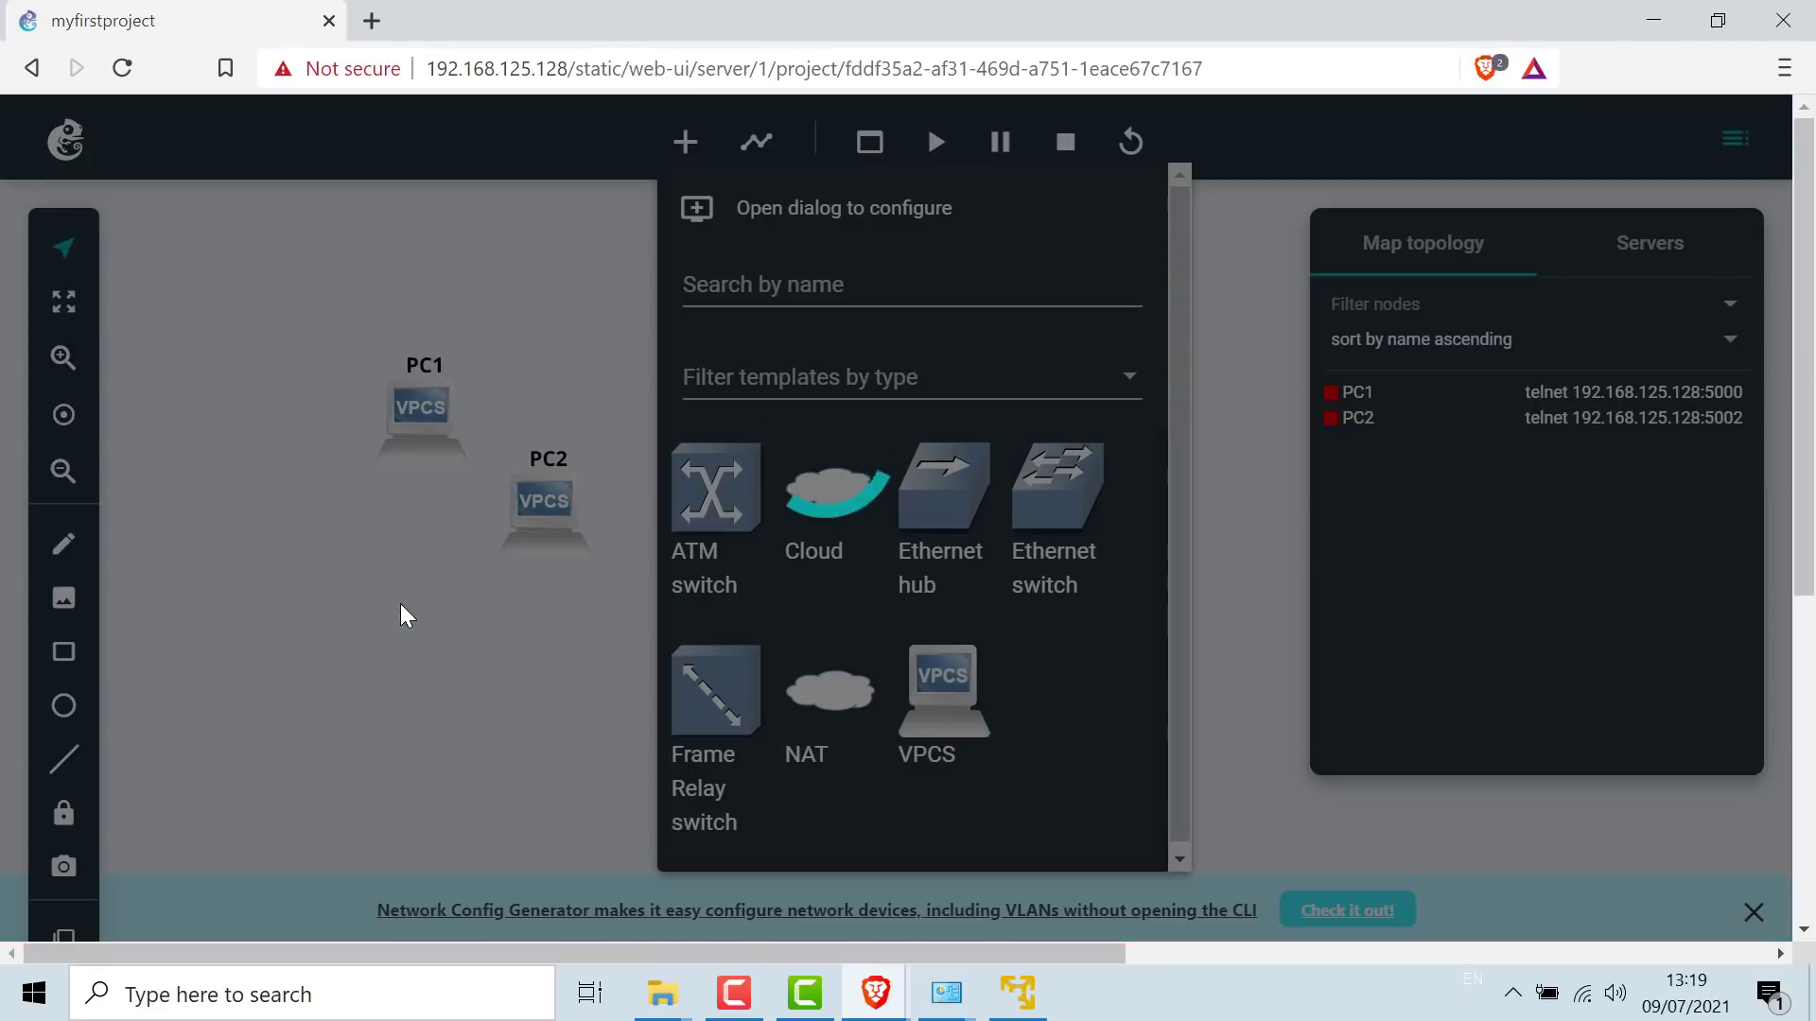
click(541, 341)
- Arrange the topology in a row with PC1 and PC2 on either side of Switch1
drag(544, 506, 998, 416)
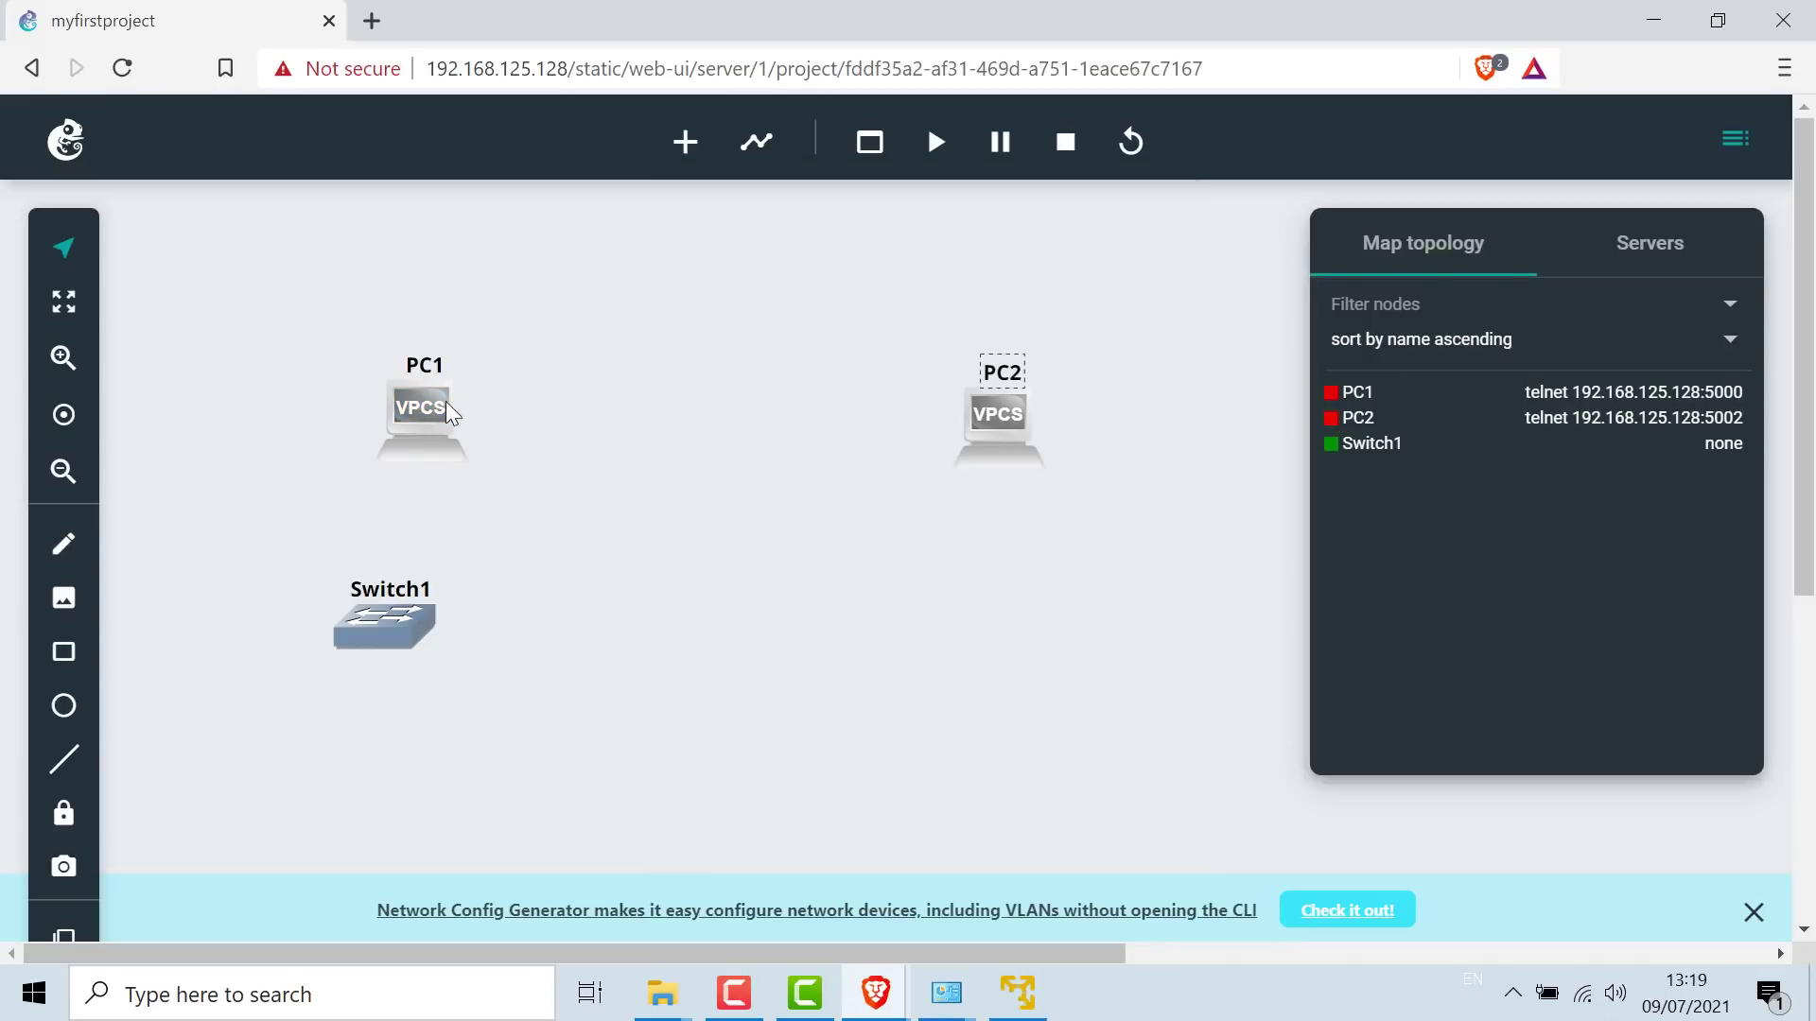
drag(446, 412, 461, 388)
drag(392, 610, 701, 407)
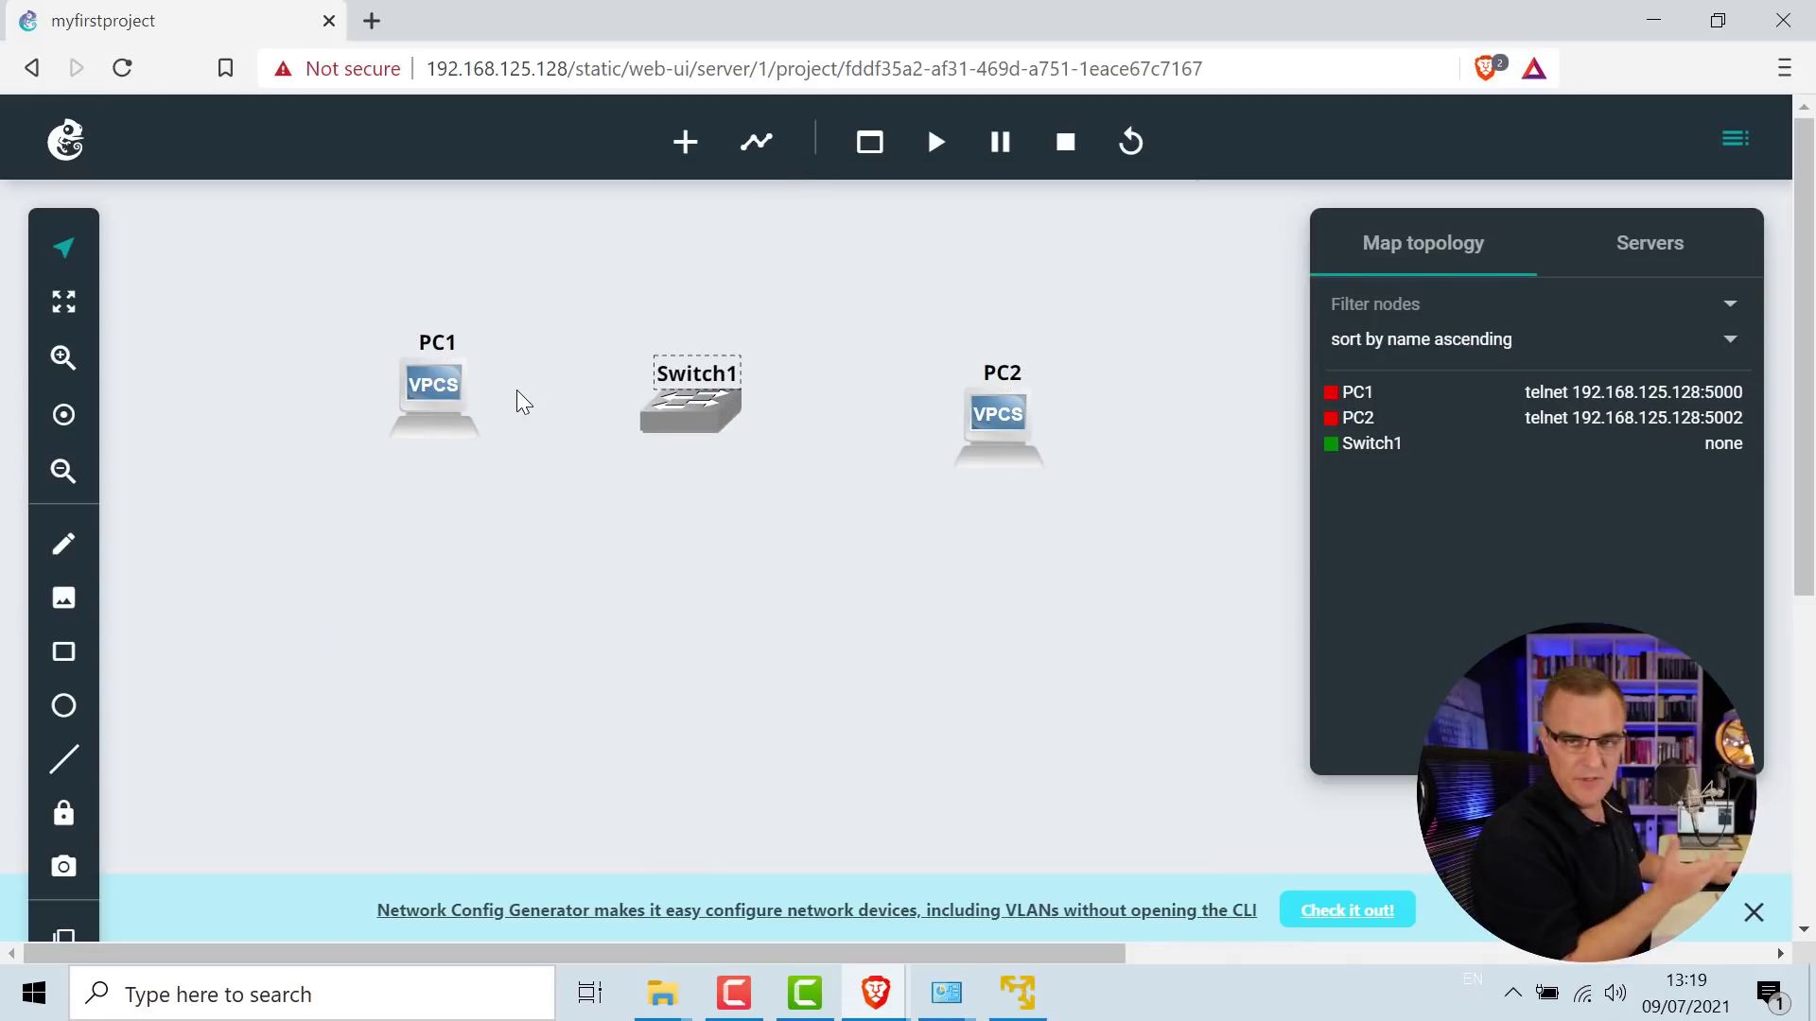
- Link PC1 to Switch1's Ethernet0 and Switch1's Ethernet1 to PC2's Ethernet0
click(752, 143)
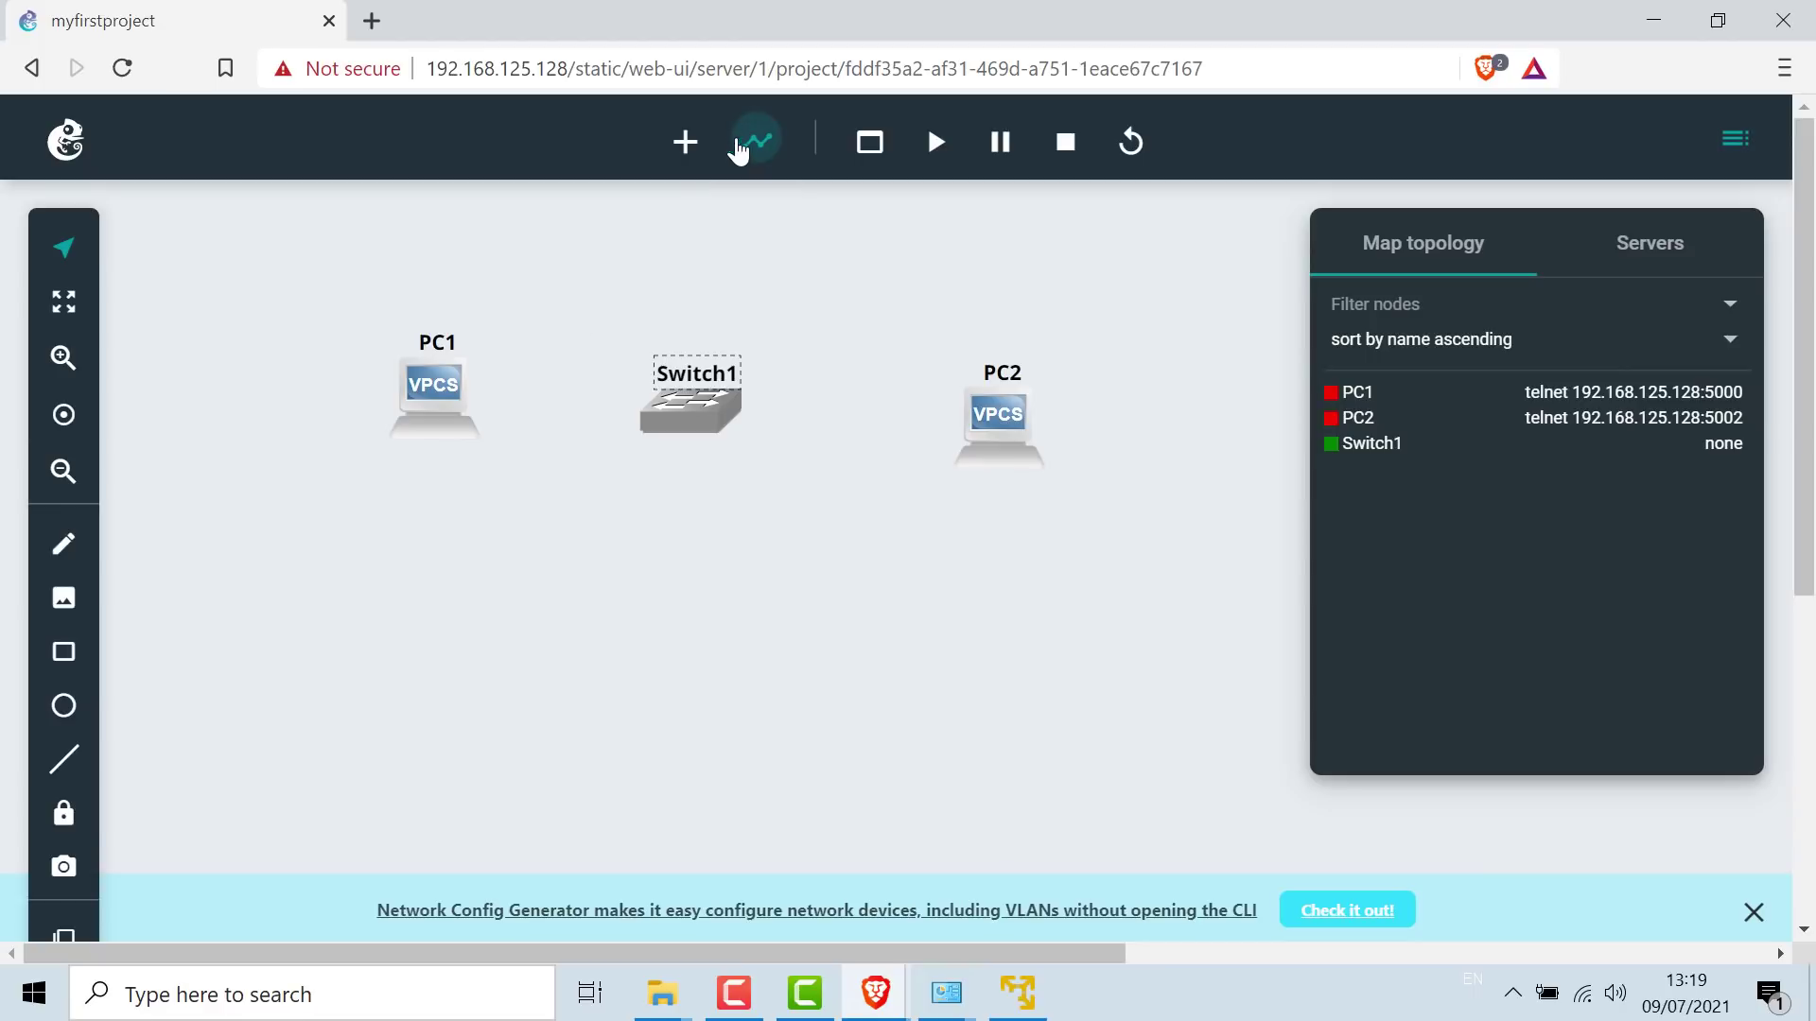
click(434, 385)
click(688, 414)
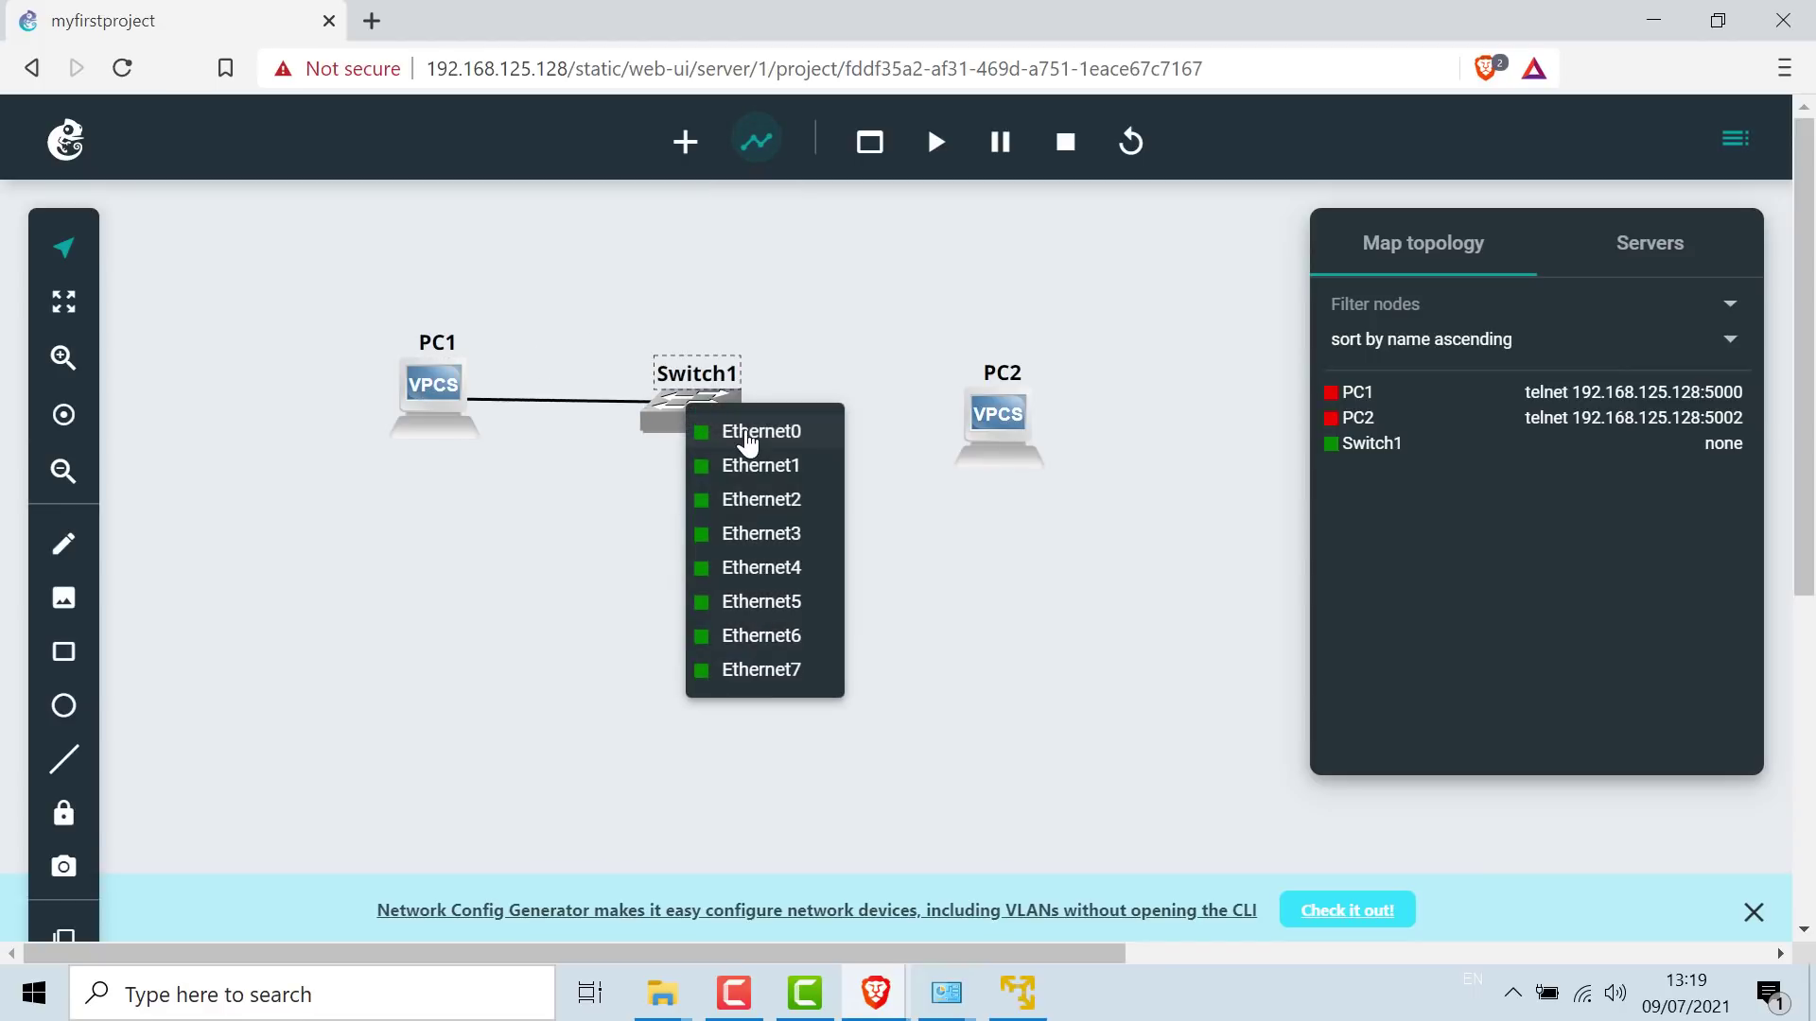
click(743, 427)
click(731, 416)
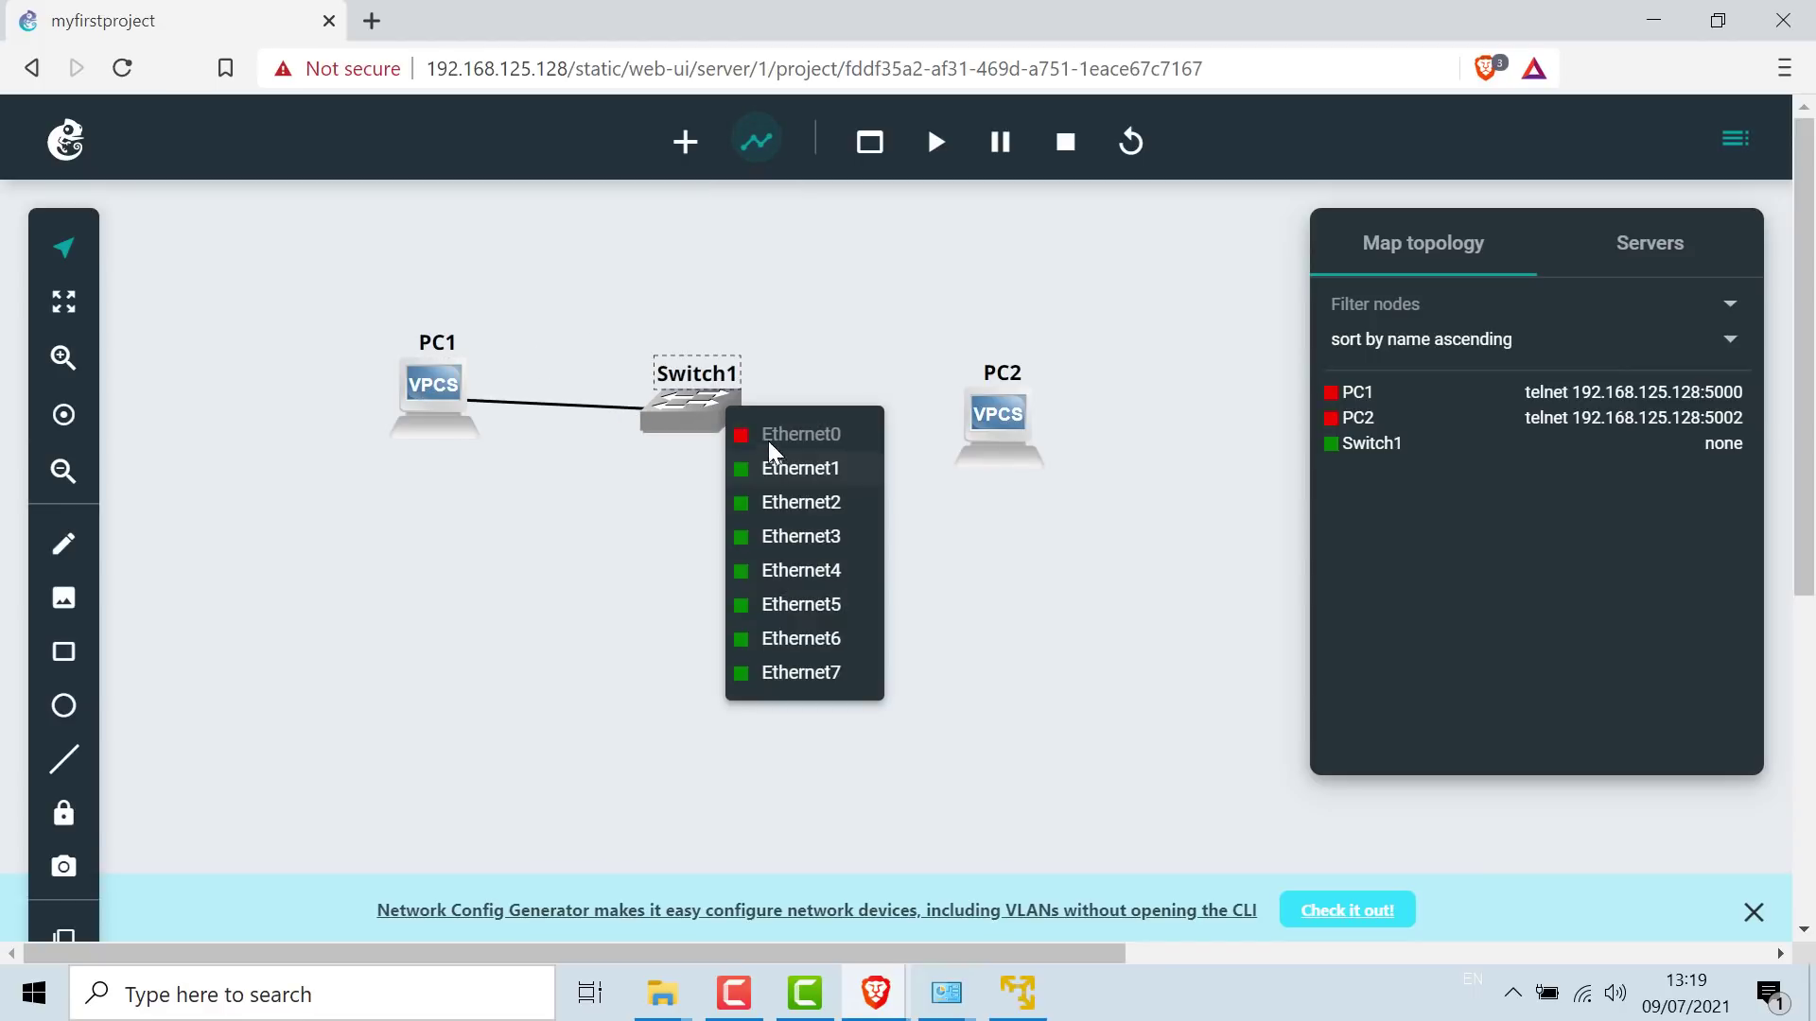
click(778, 470)
click(1012, 419)
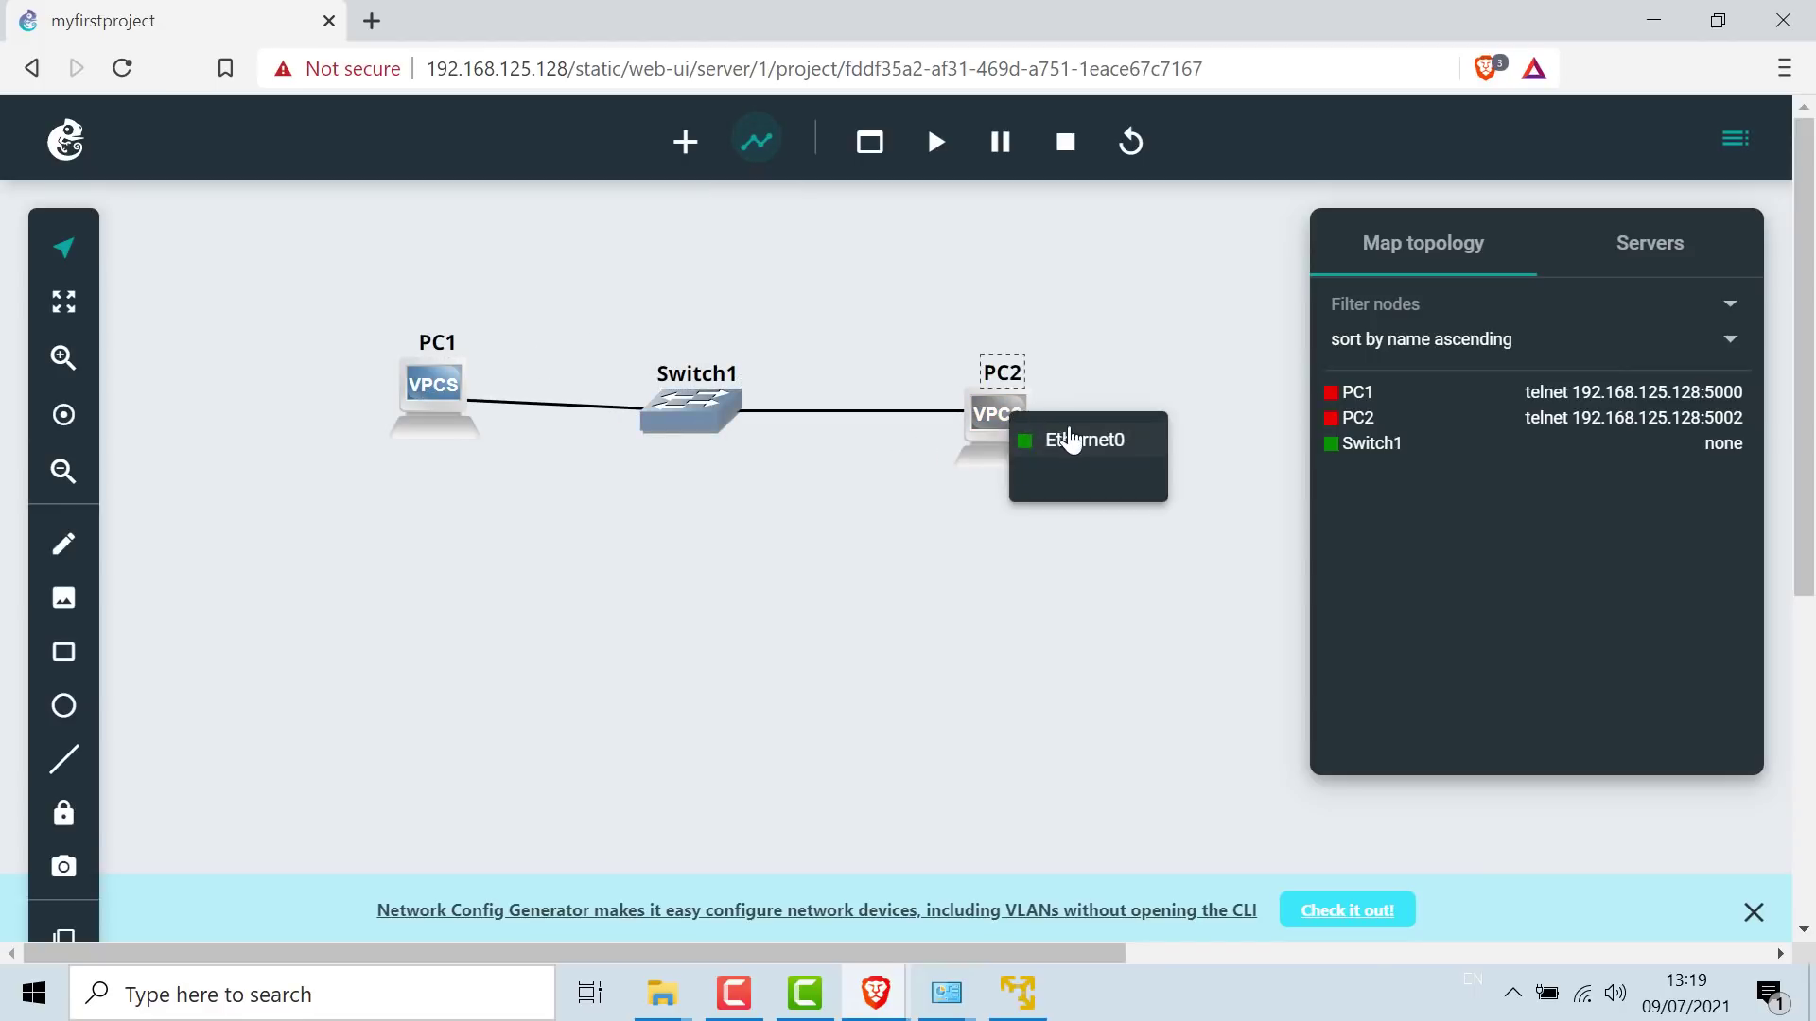
click(1084, 444)
- Line up PC1 and PC2 with Switch1 and start all nodes in the project
drag(454, 416, 447, 430)
drag(1003, 435, 1001, 421)
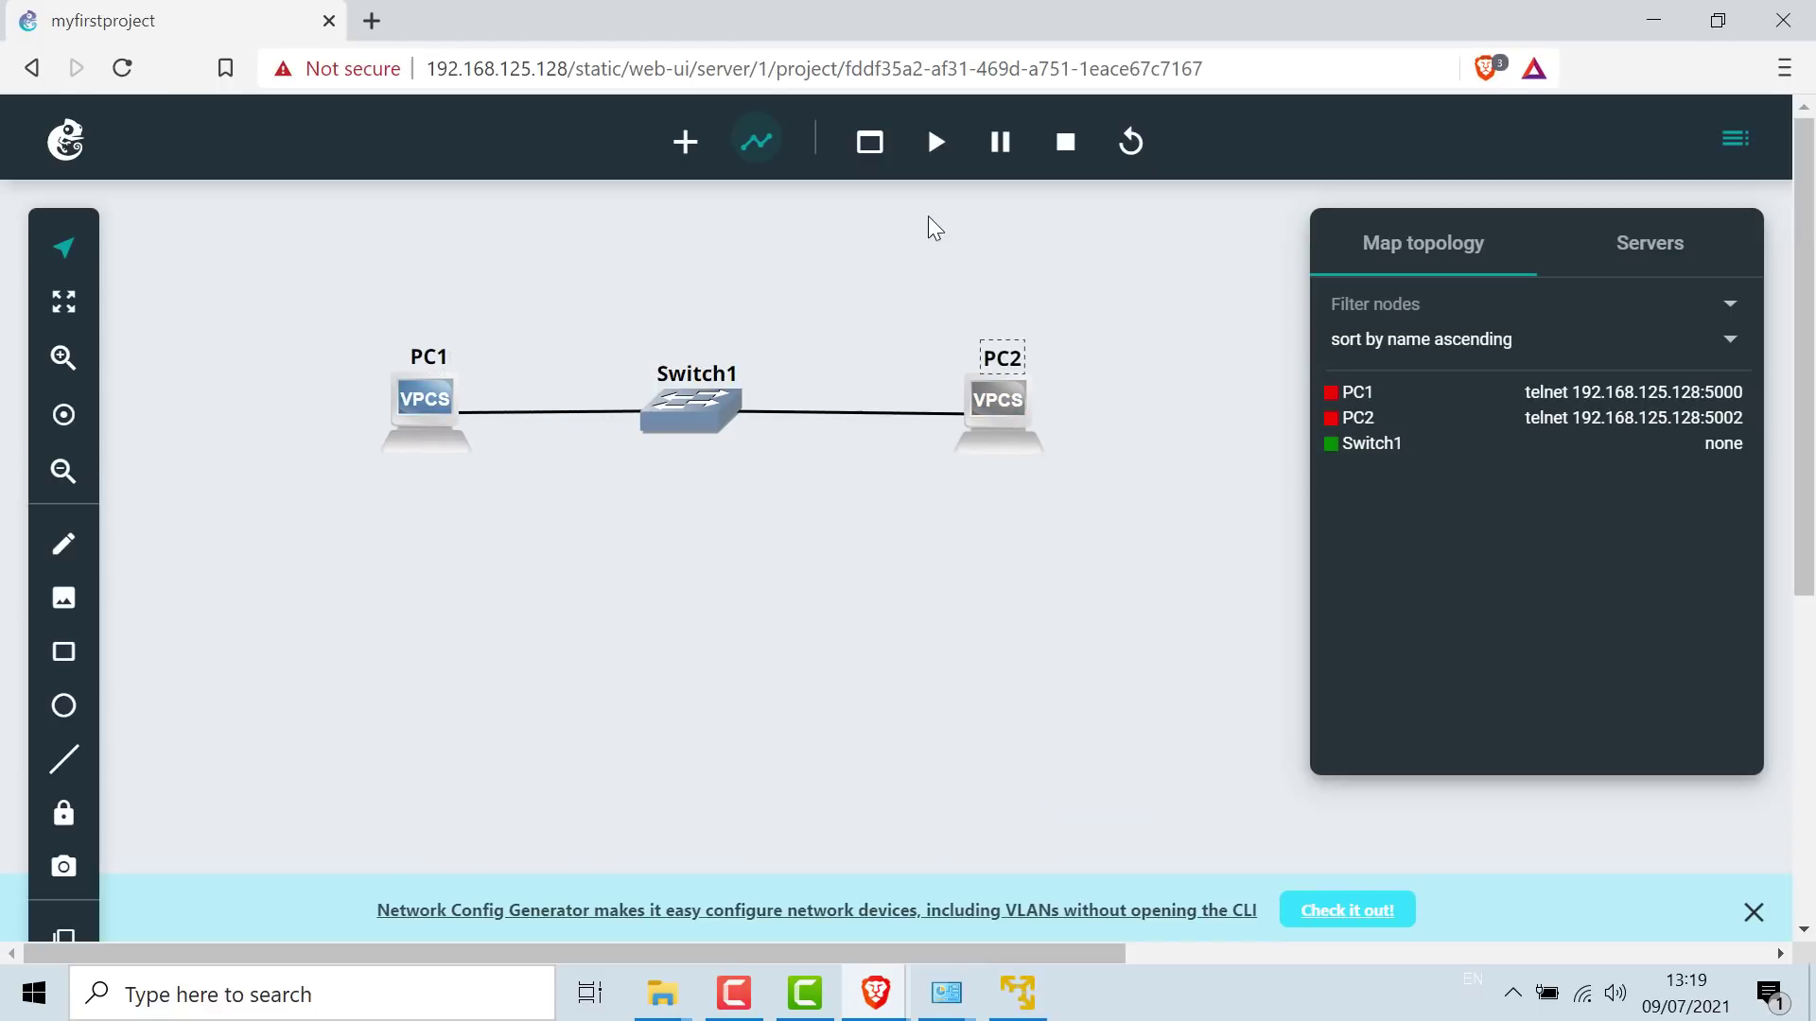
click(933, 154)
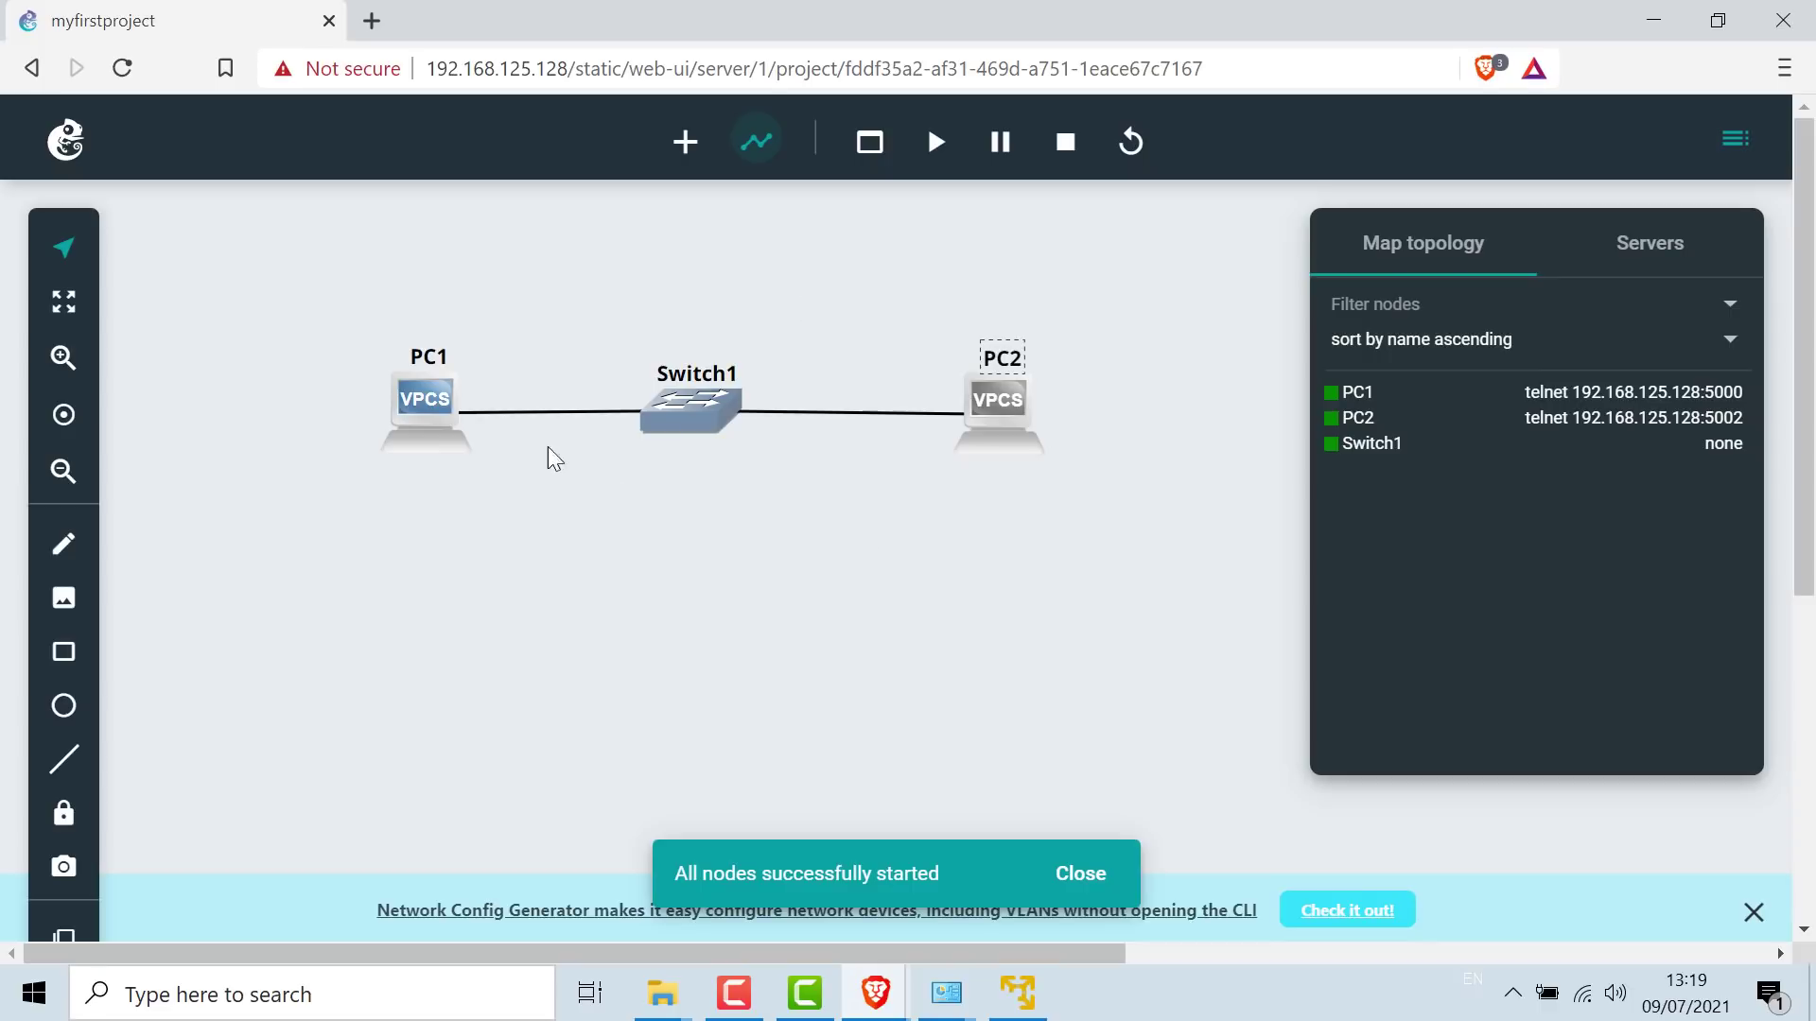
- Open PC1's web console and turn off Brave Shields for the 192.168.125.128 site
right_click(428, 411)
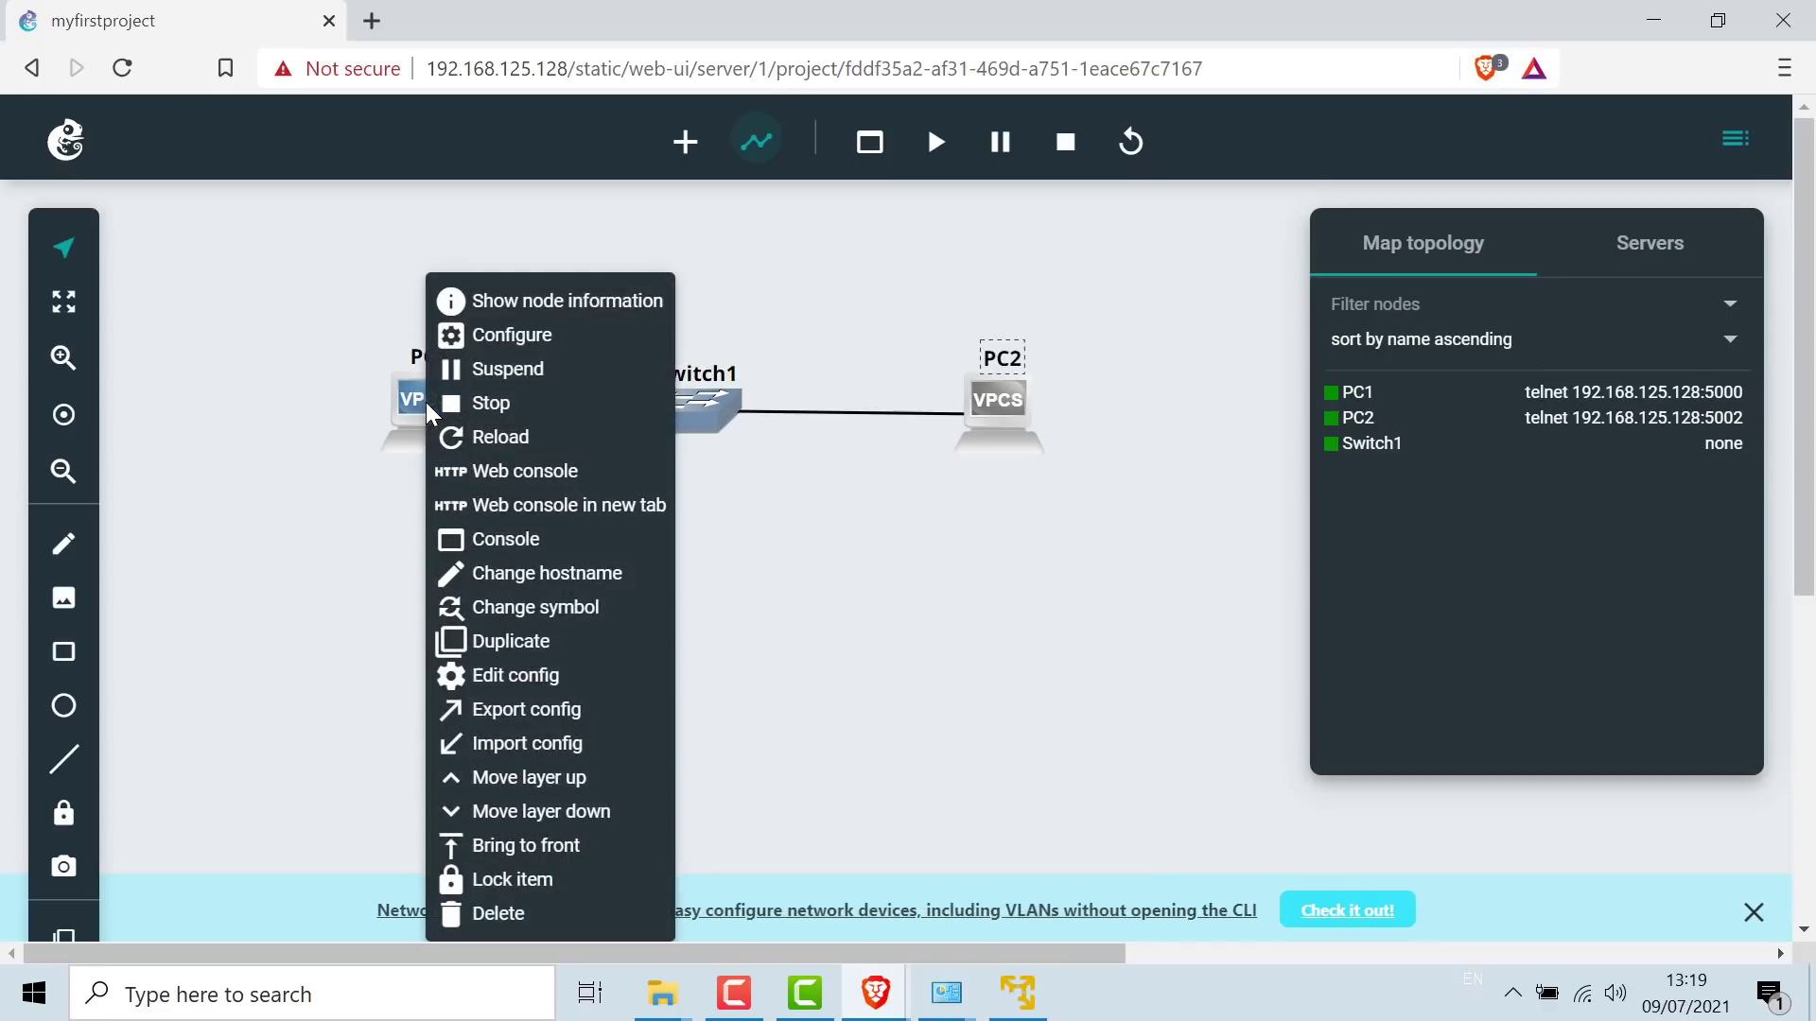
click(525, 471)
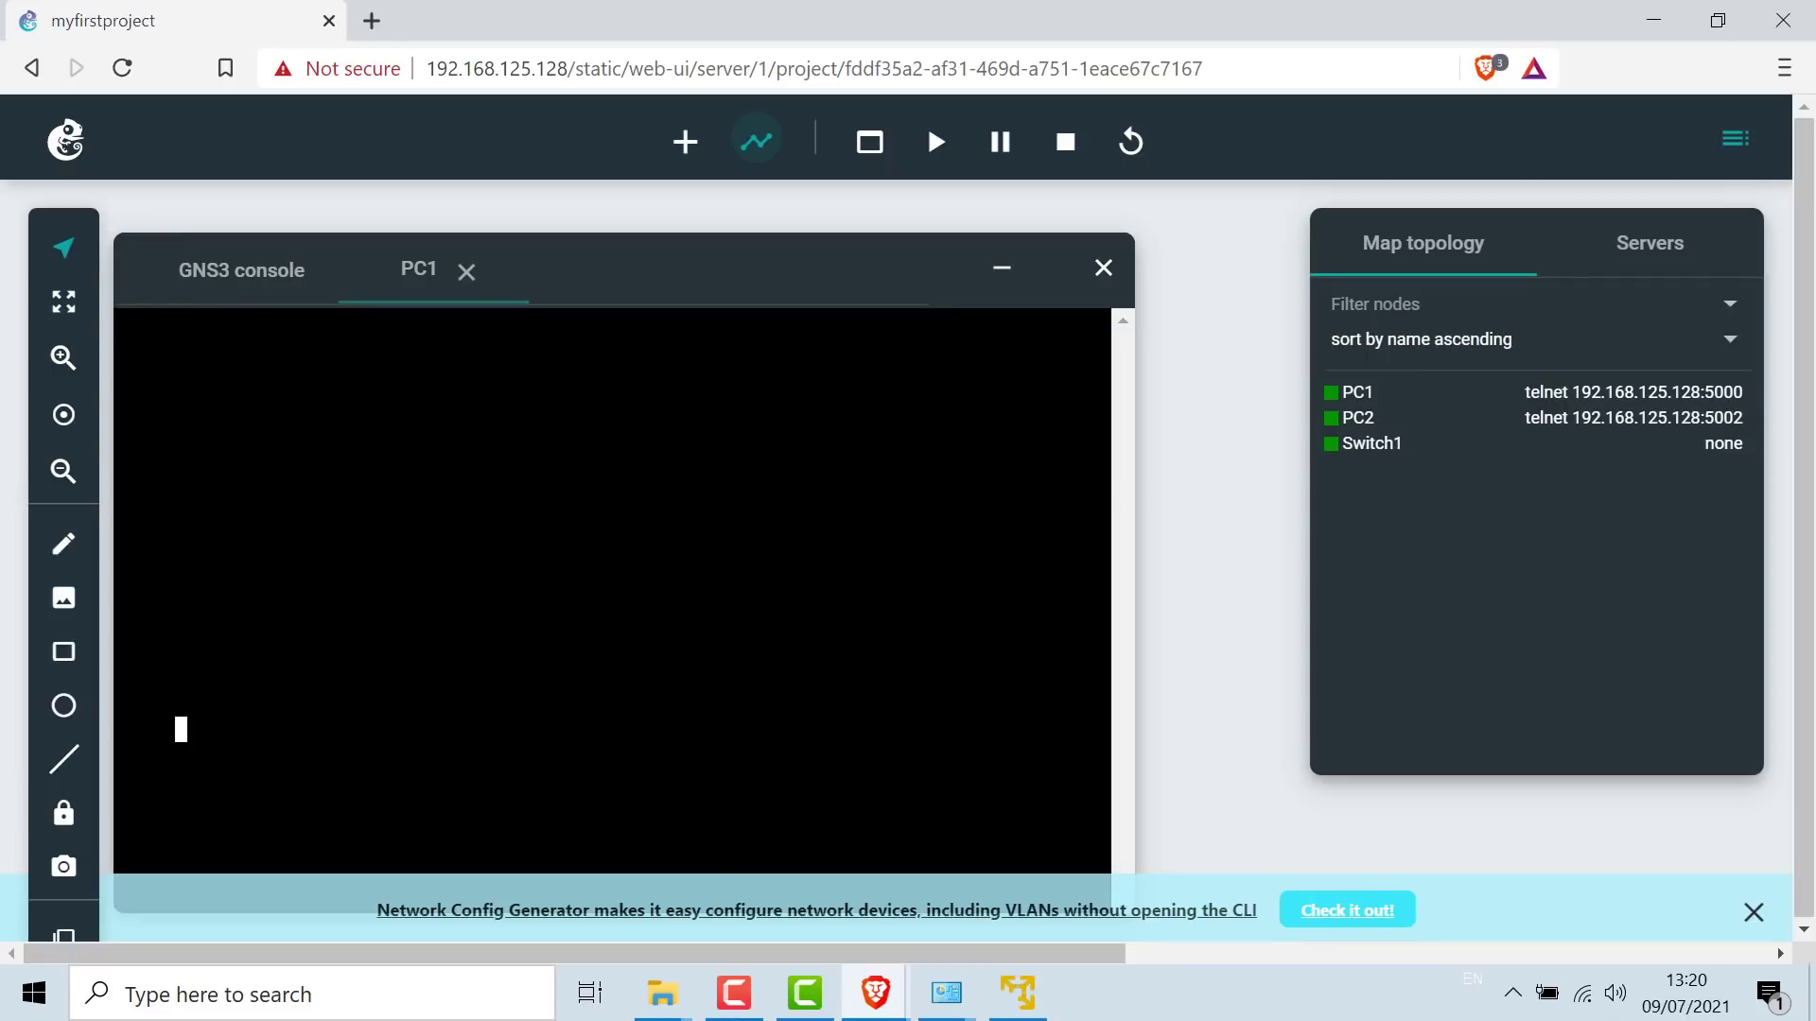
click(1485, 68)
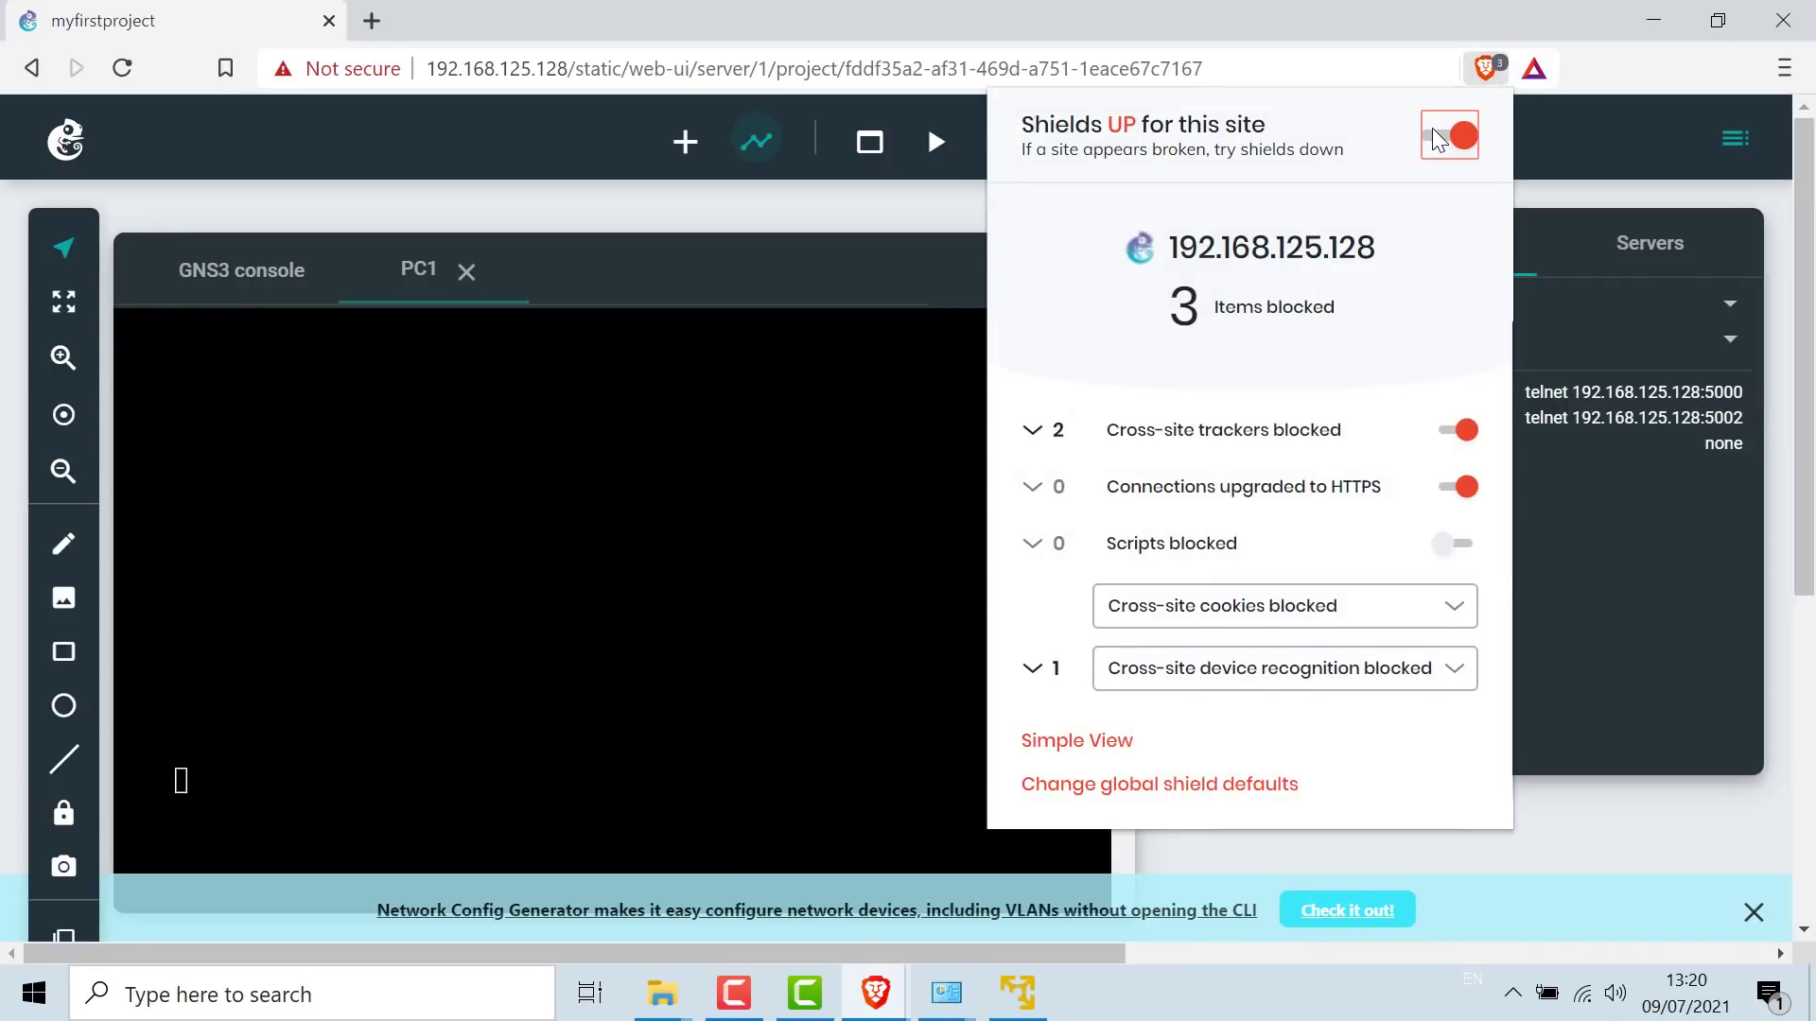
click(1447, 136)
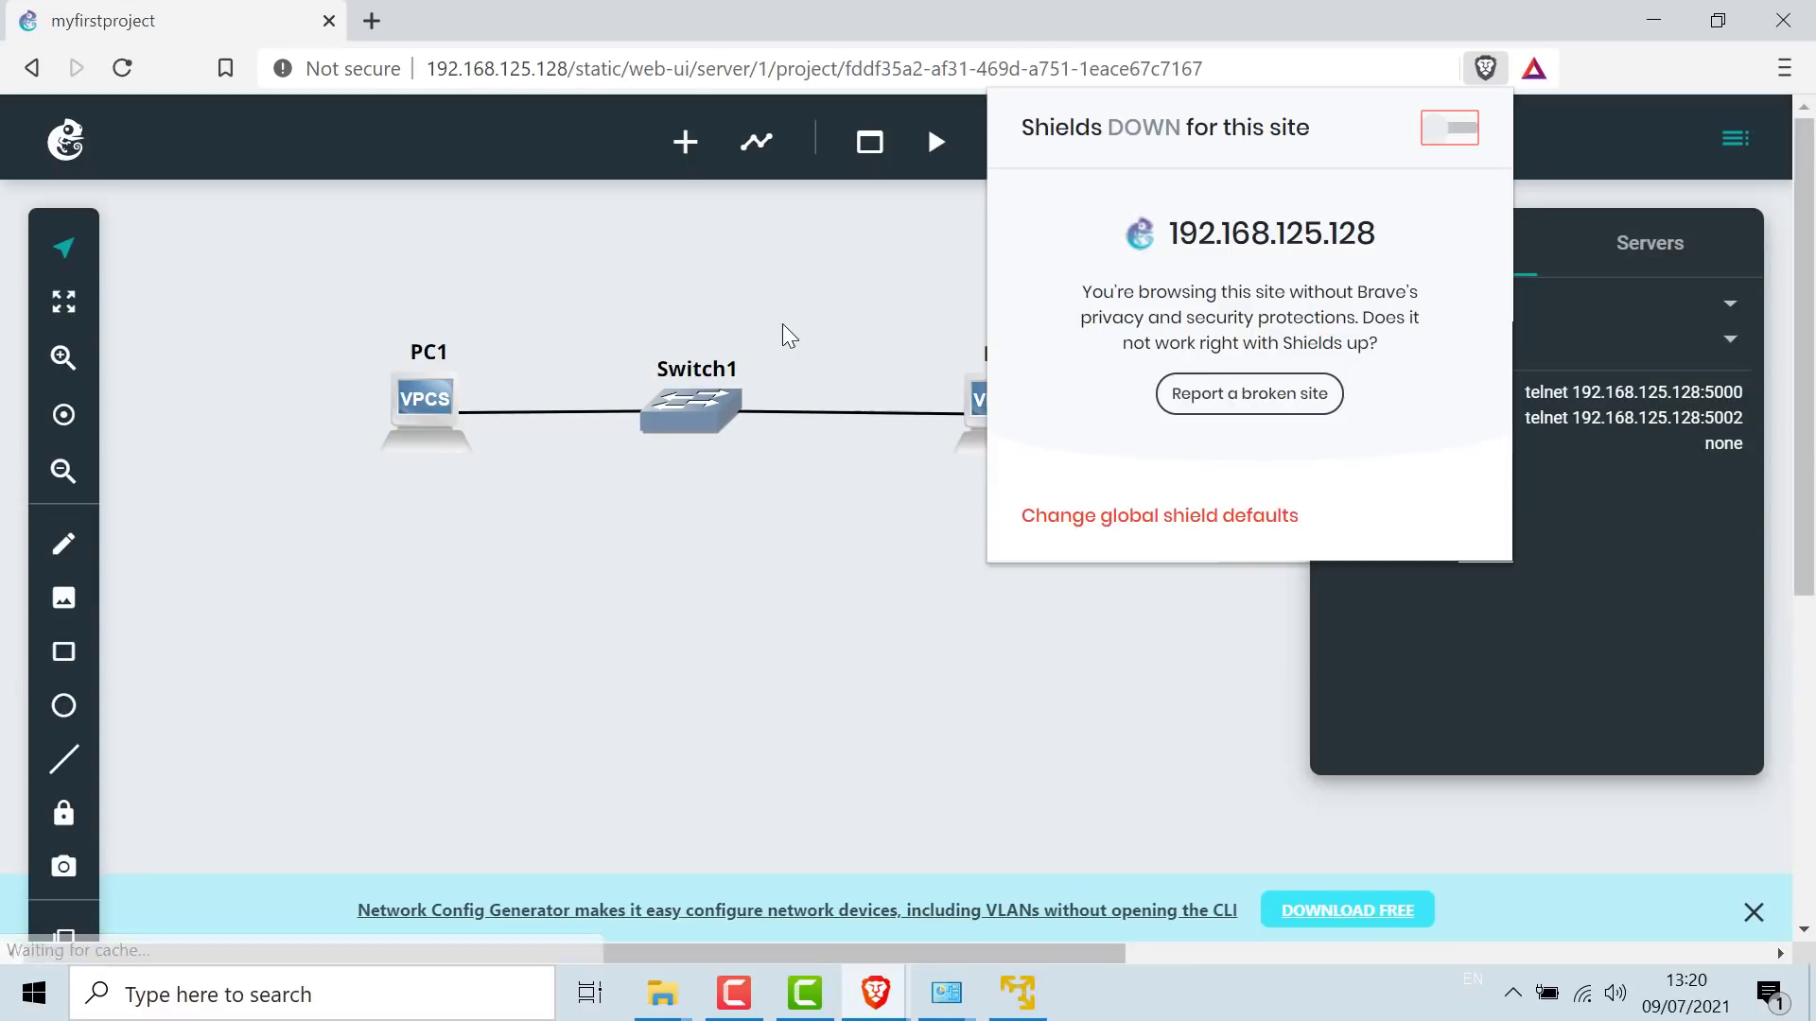
- Reopen PC1's web console after the page reload and bring up its command prompt
click(542, 391)
right_click(426, 408)
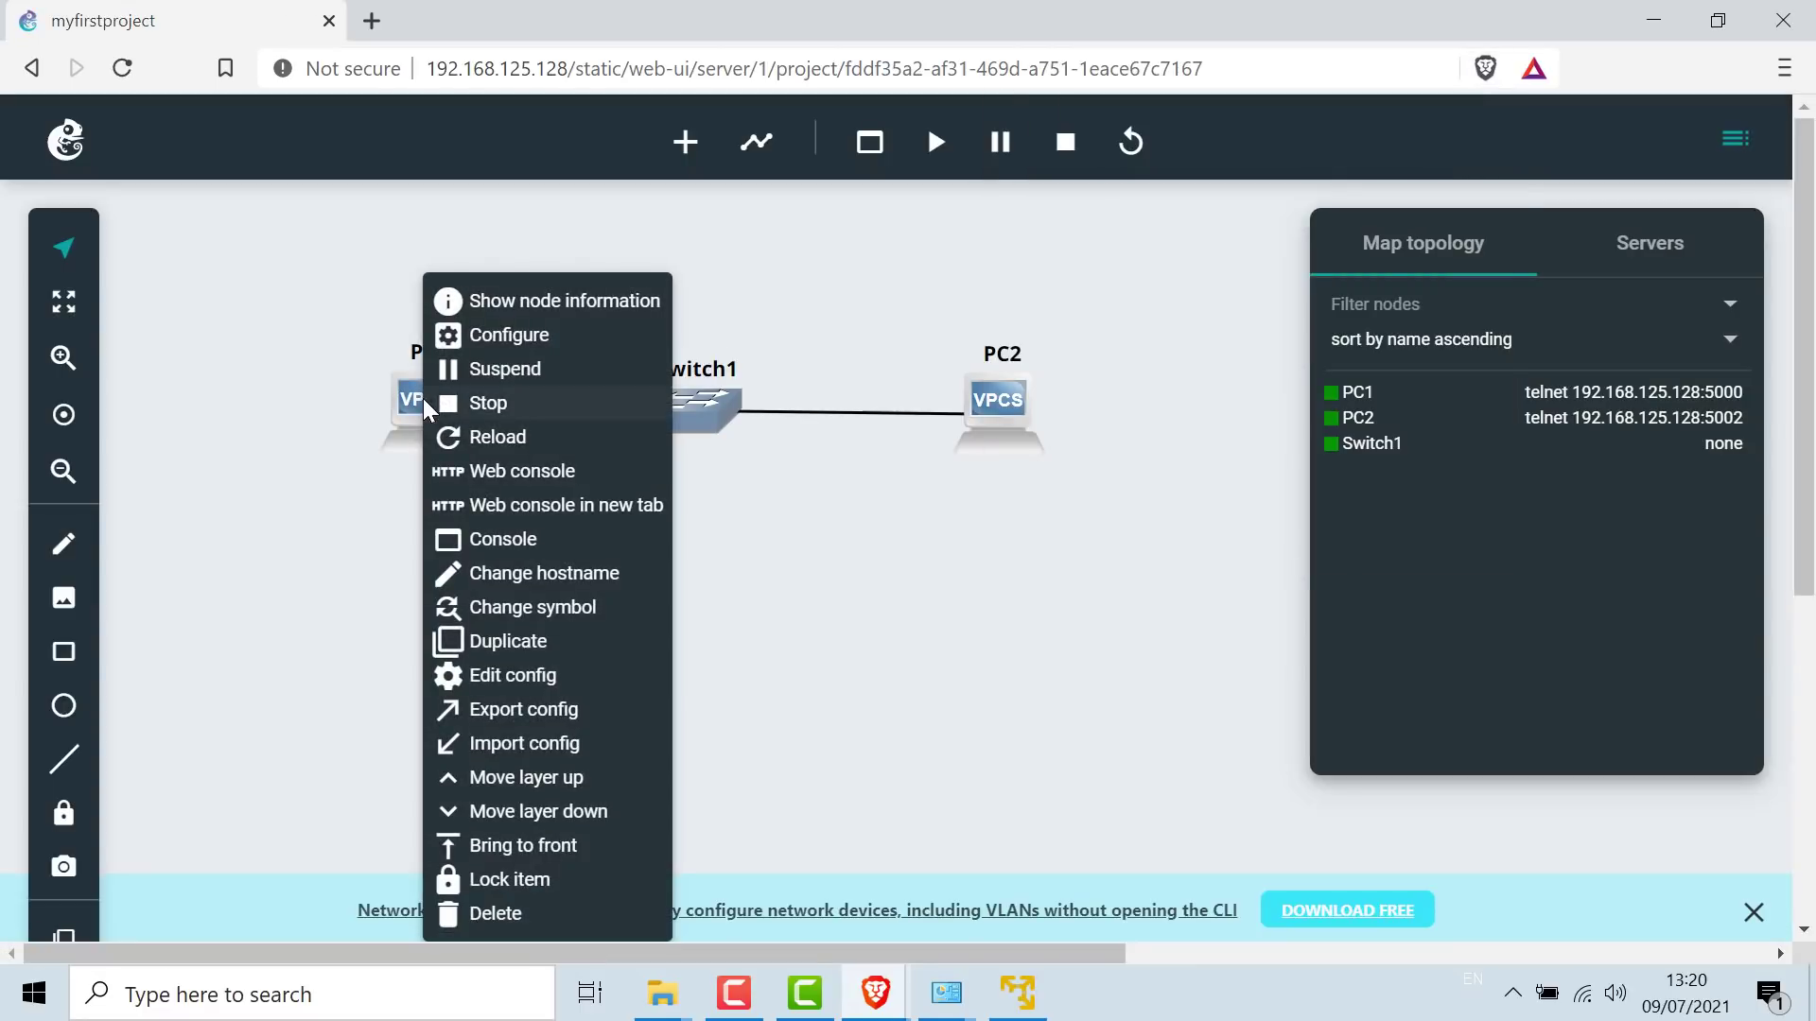
click(548, 474)
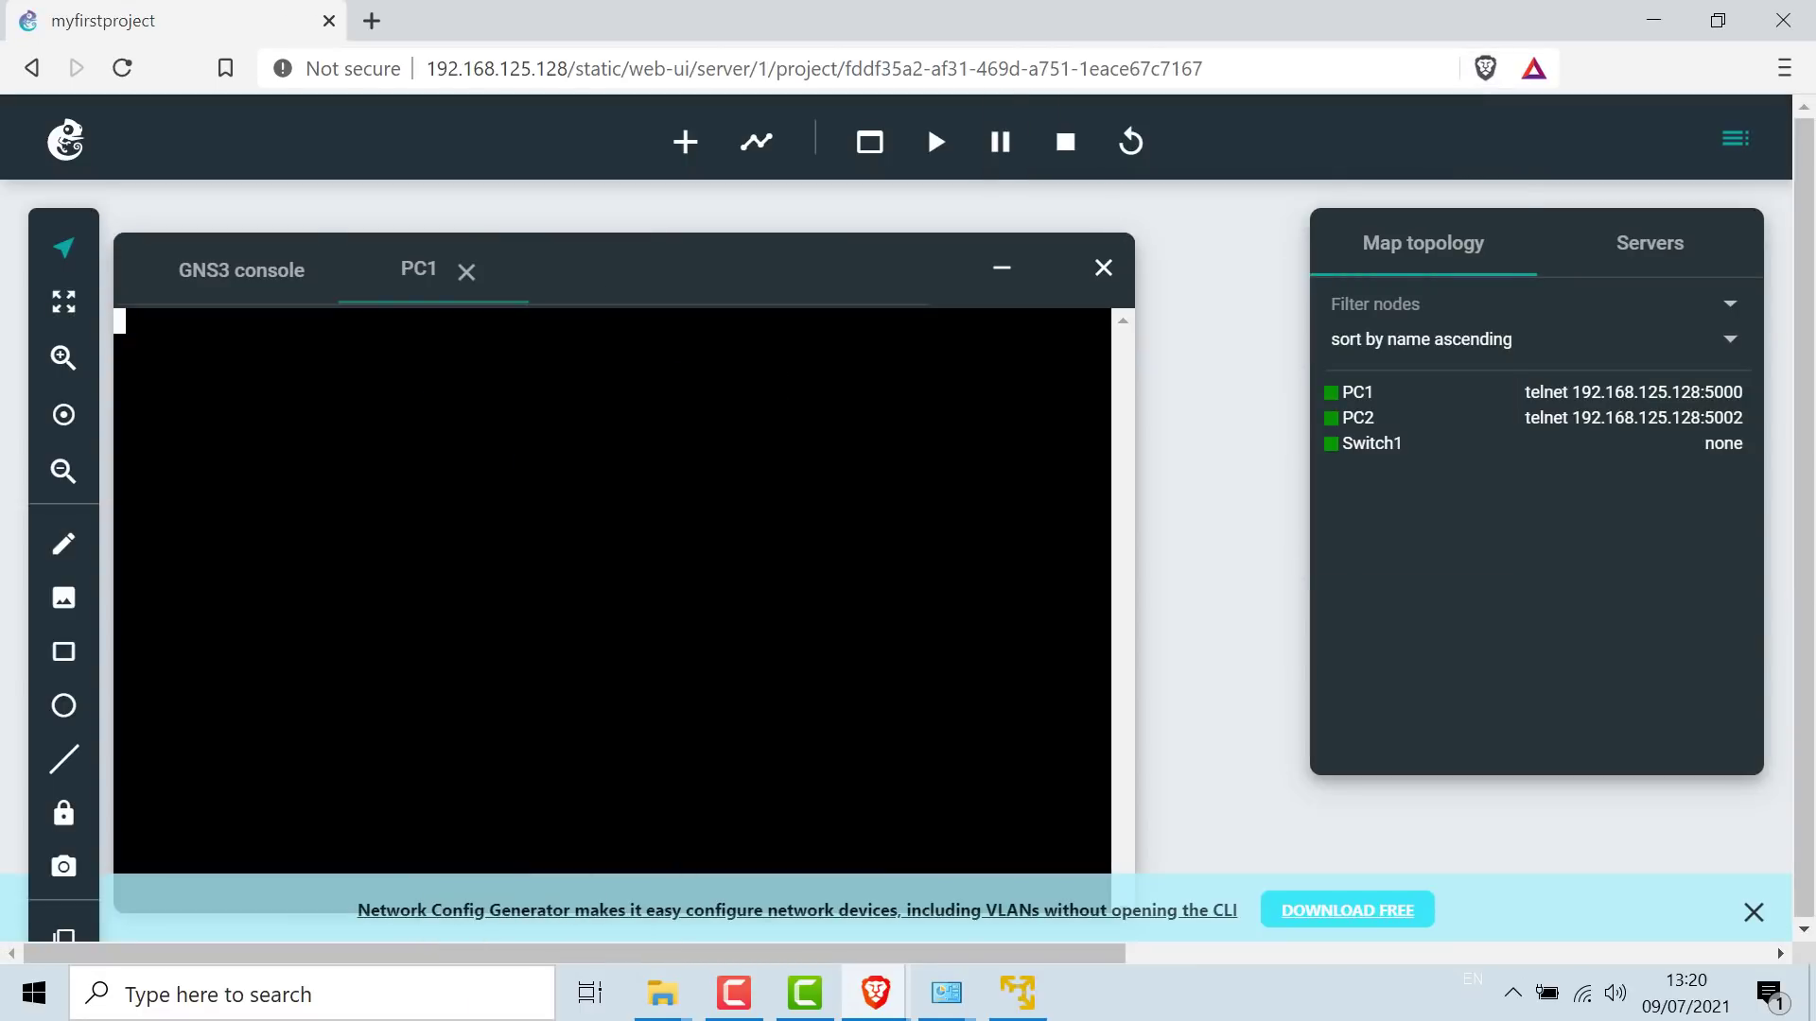
key(Return)
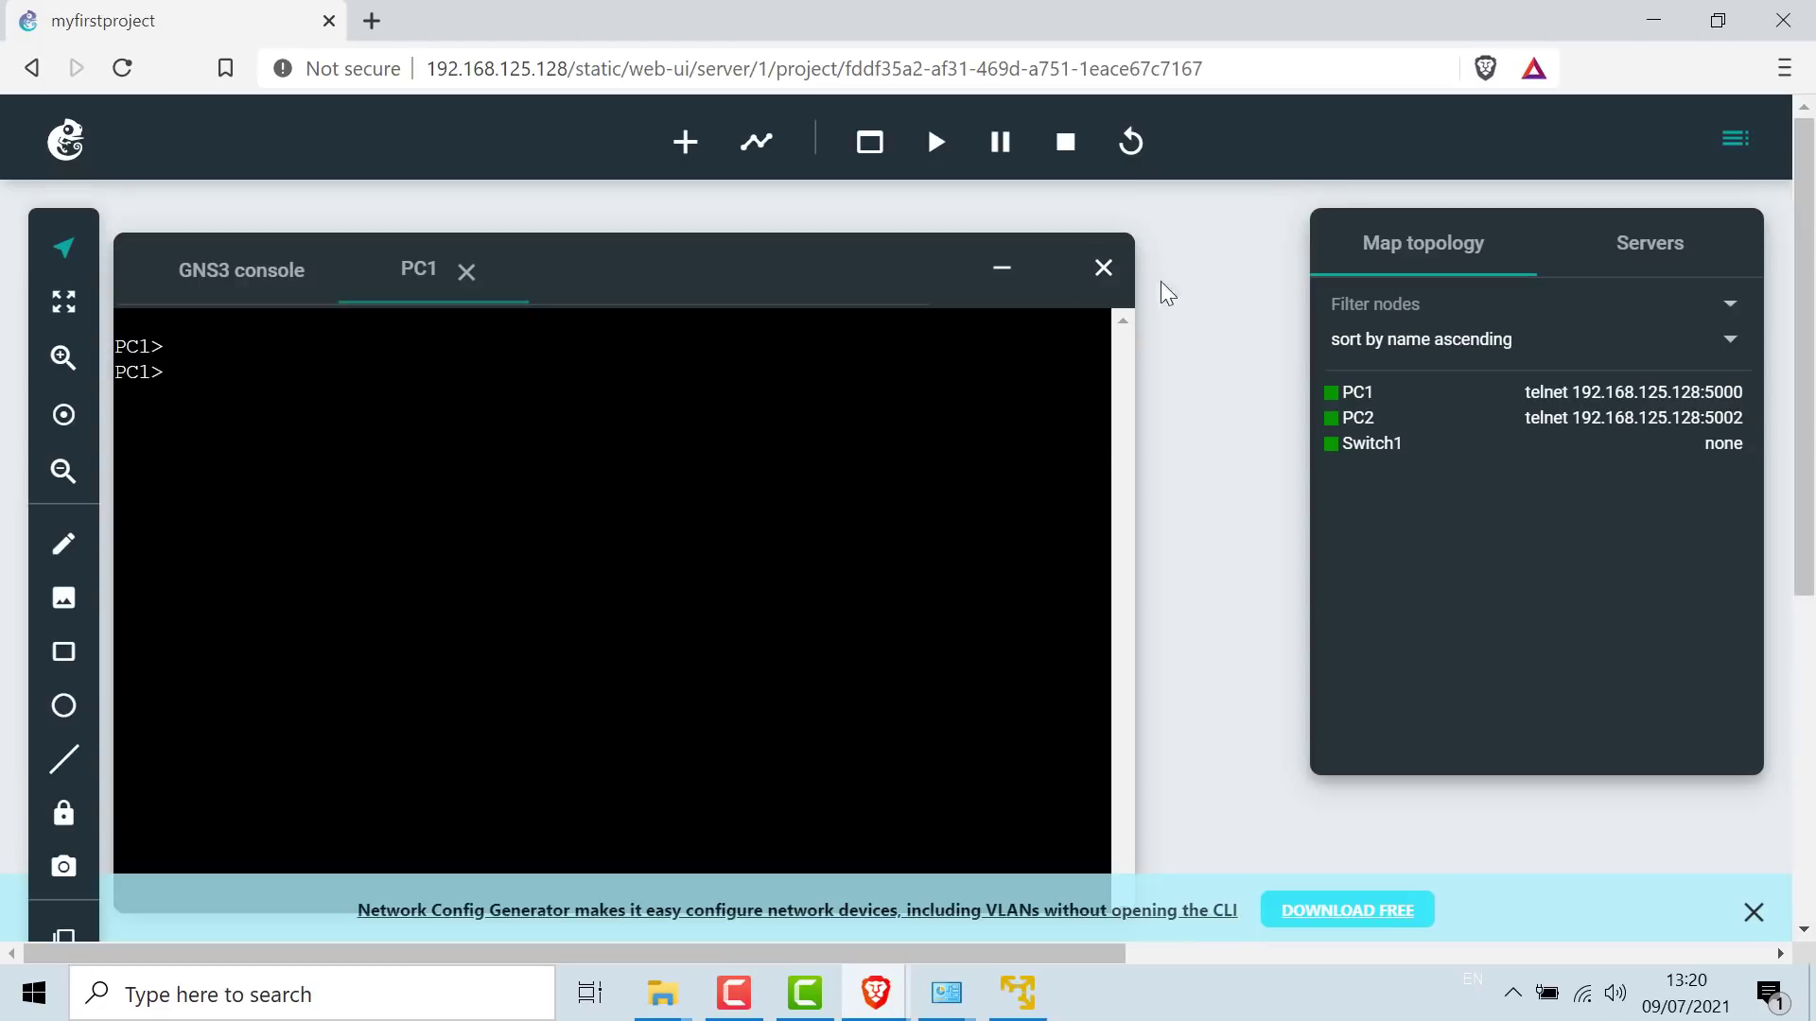
- Minimize the console window, open PC2's web console and move the console window below the topology
click(1002, 269)
right_click(1004, 397)
click(1098, 472)
drag(763, 234, 793, 350)
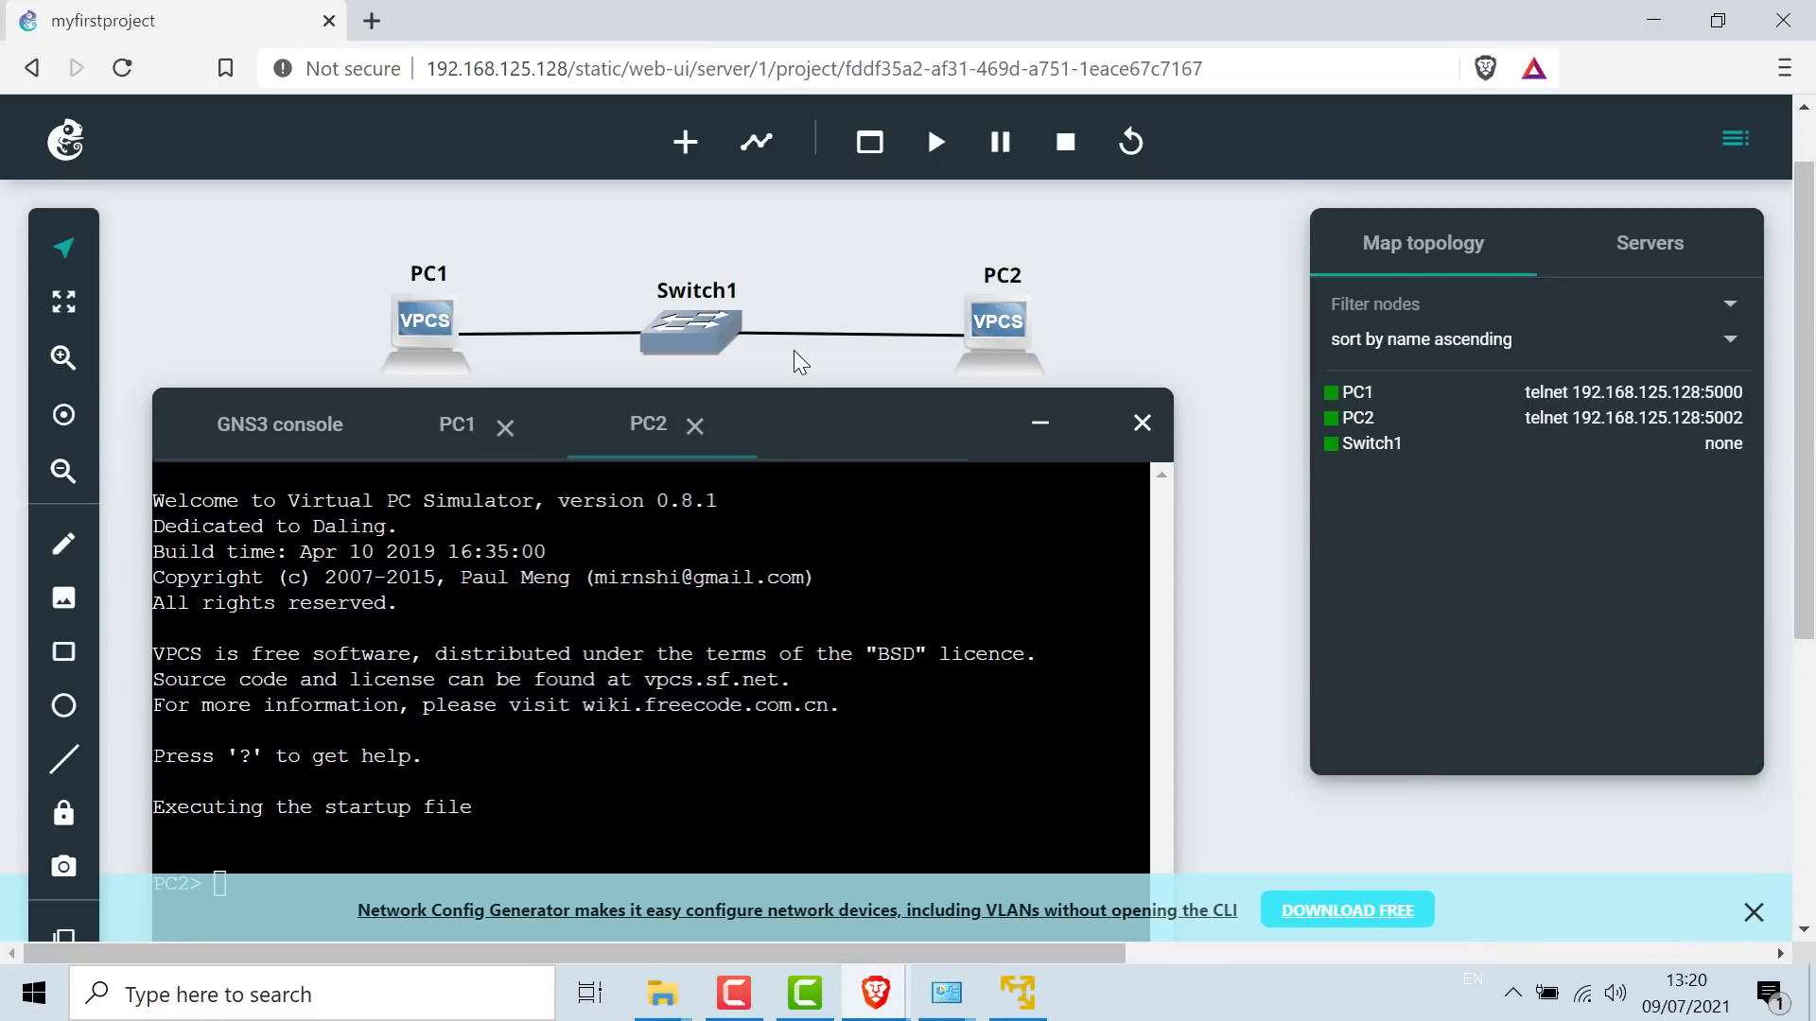
- Open PC2's web console in a new browser tab and return to the myfirstproject tab
right_click(993, 336)
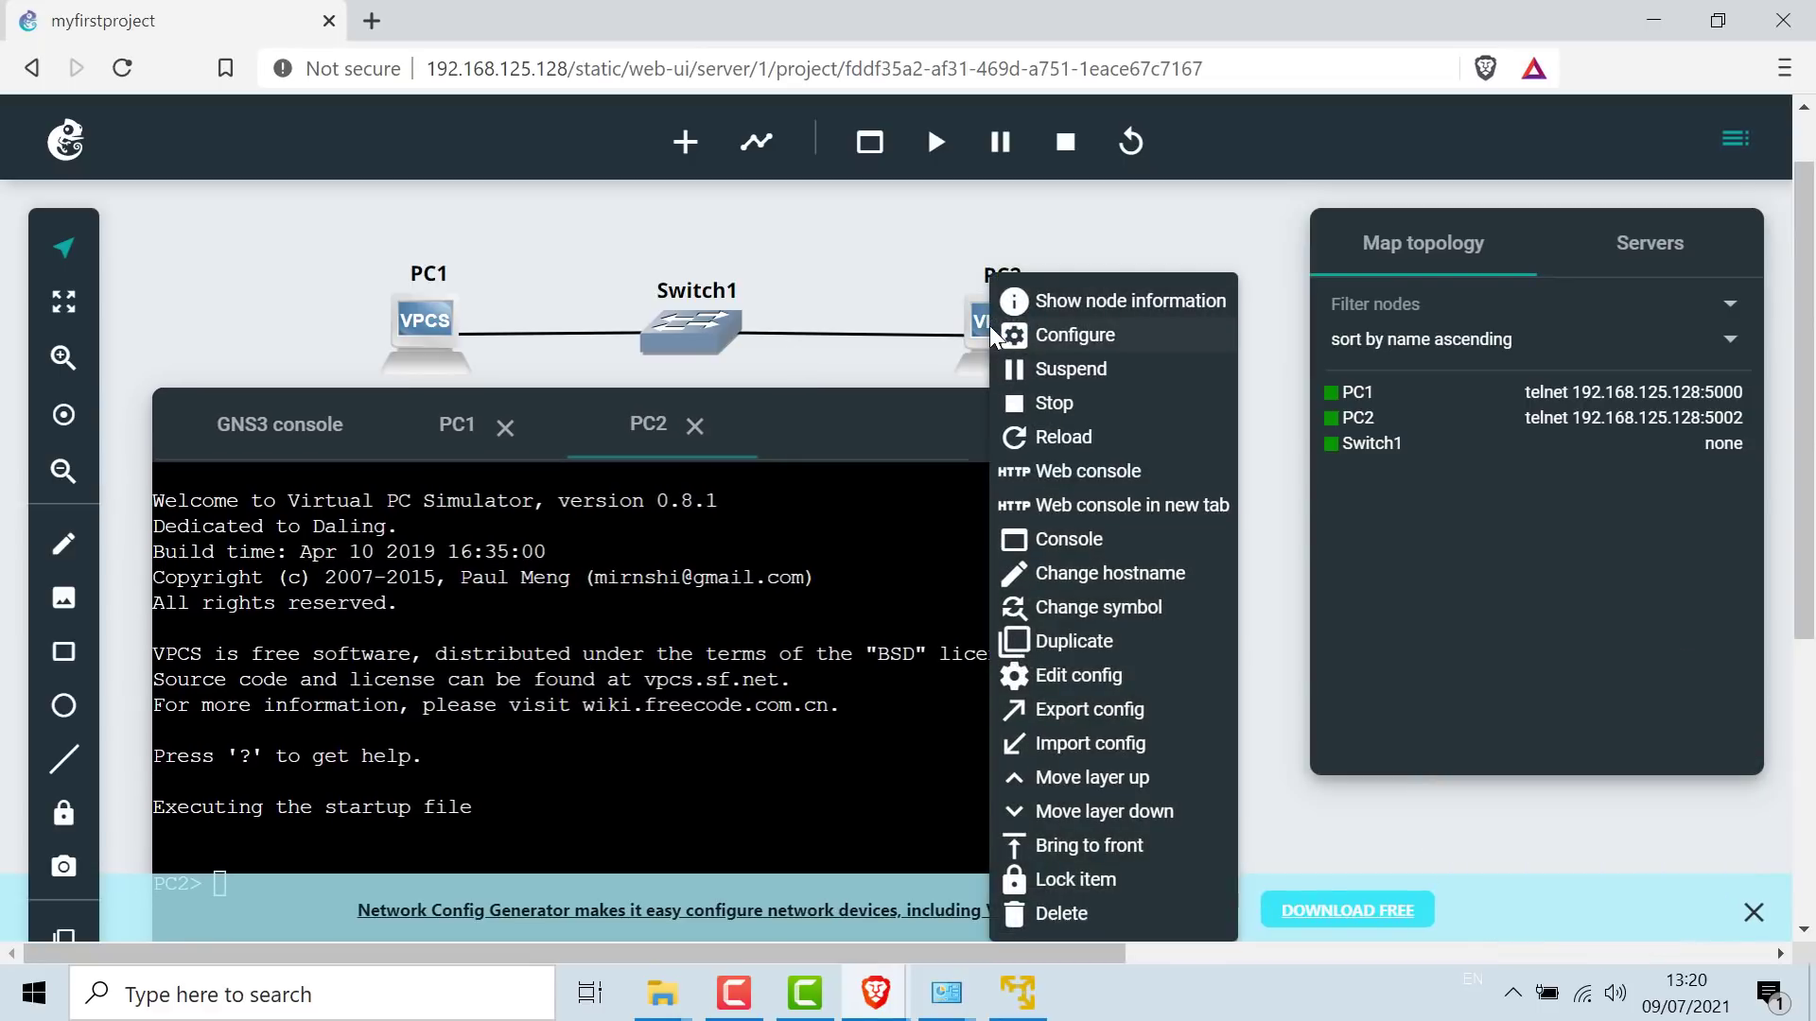
click(1130, 509)
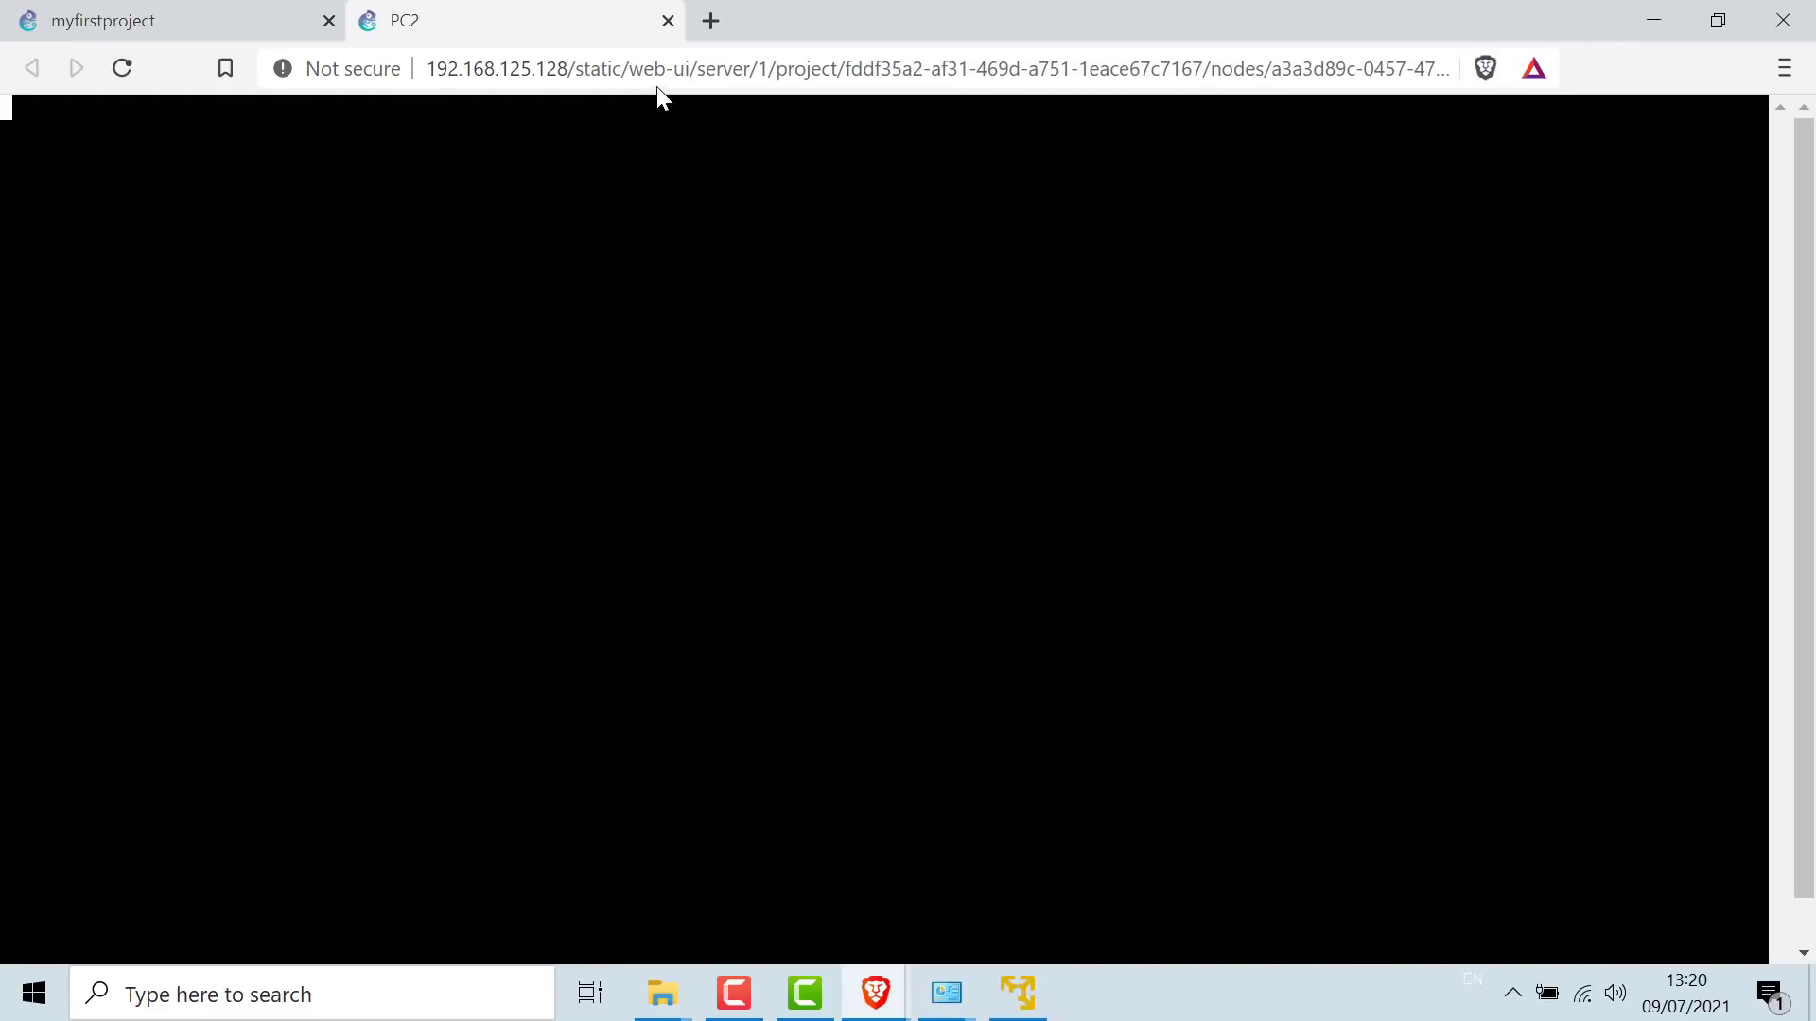
key(ctrl+shift+Tab)
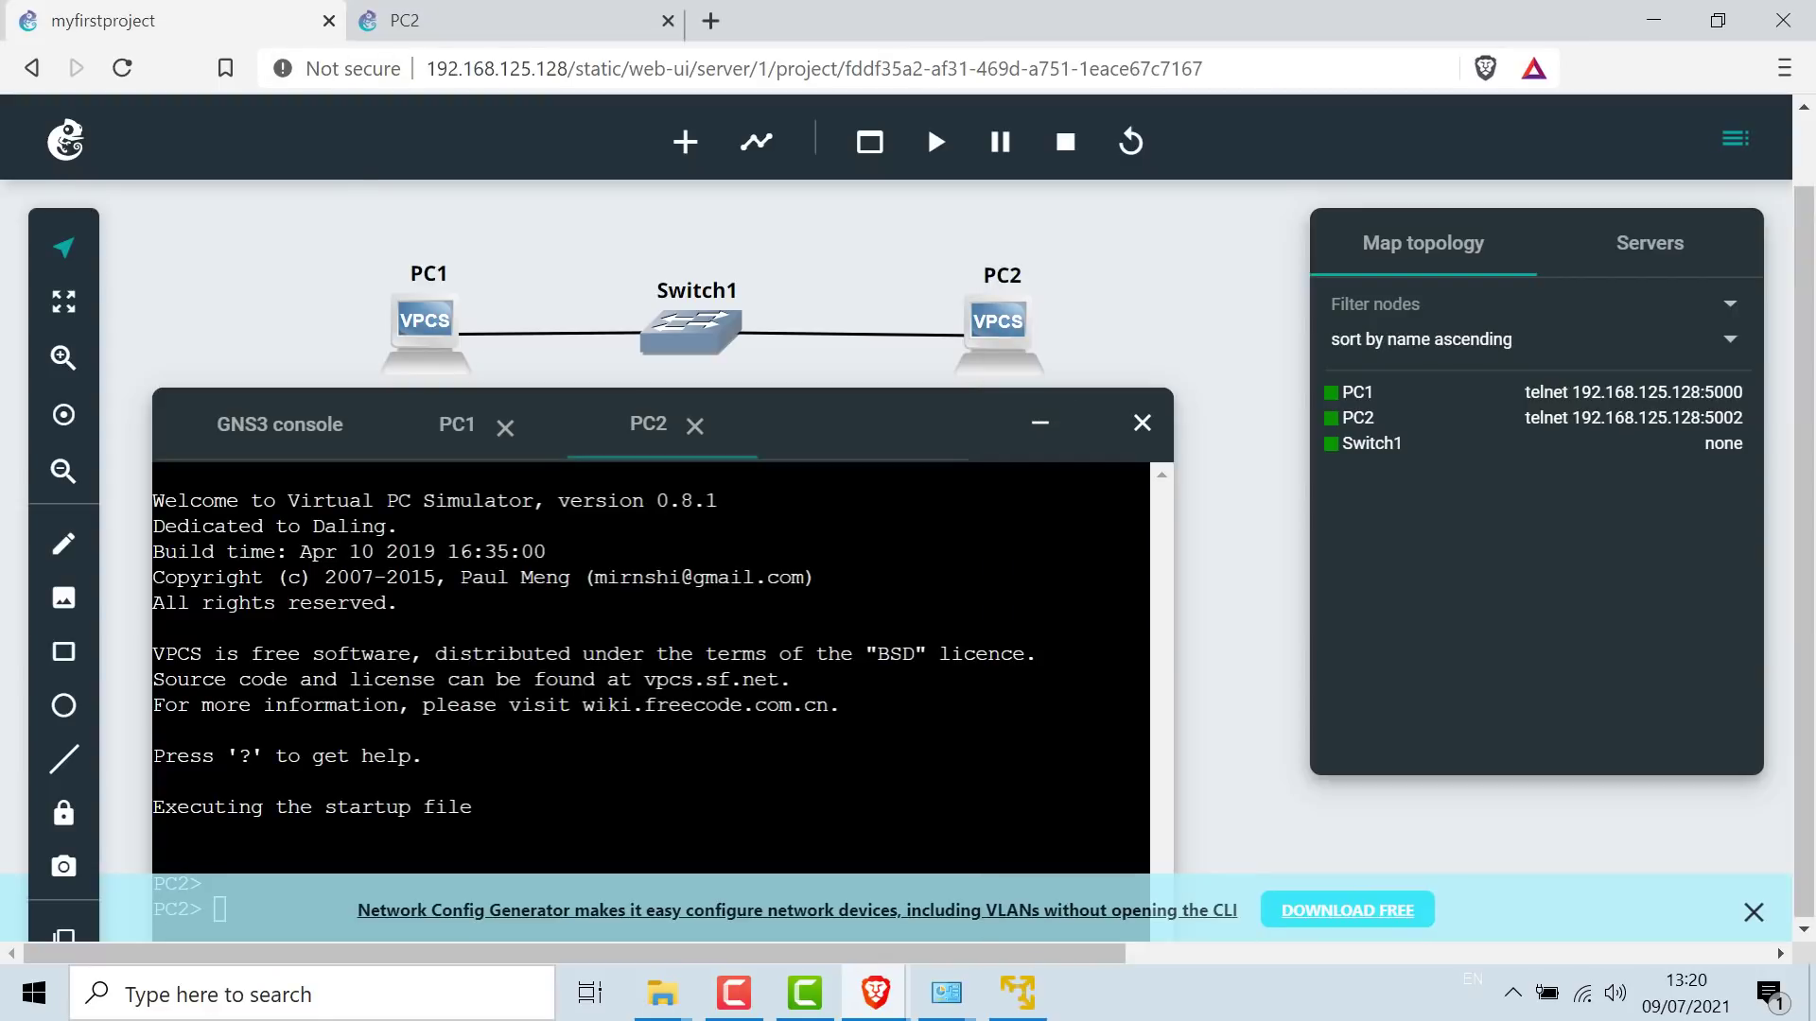
- Fit the console window below the nodes, dismiss the Network Config Generator banner and bring up fresh PC2 prompts
key(Return)
mouse_move(784, 433)
mouse_down()
mouse_move(799, 283)
mouse_move(811, 456)
mouse_up()
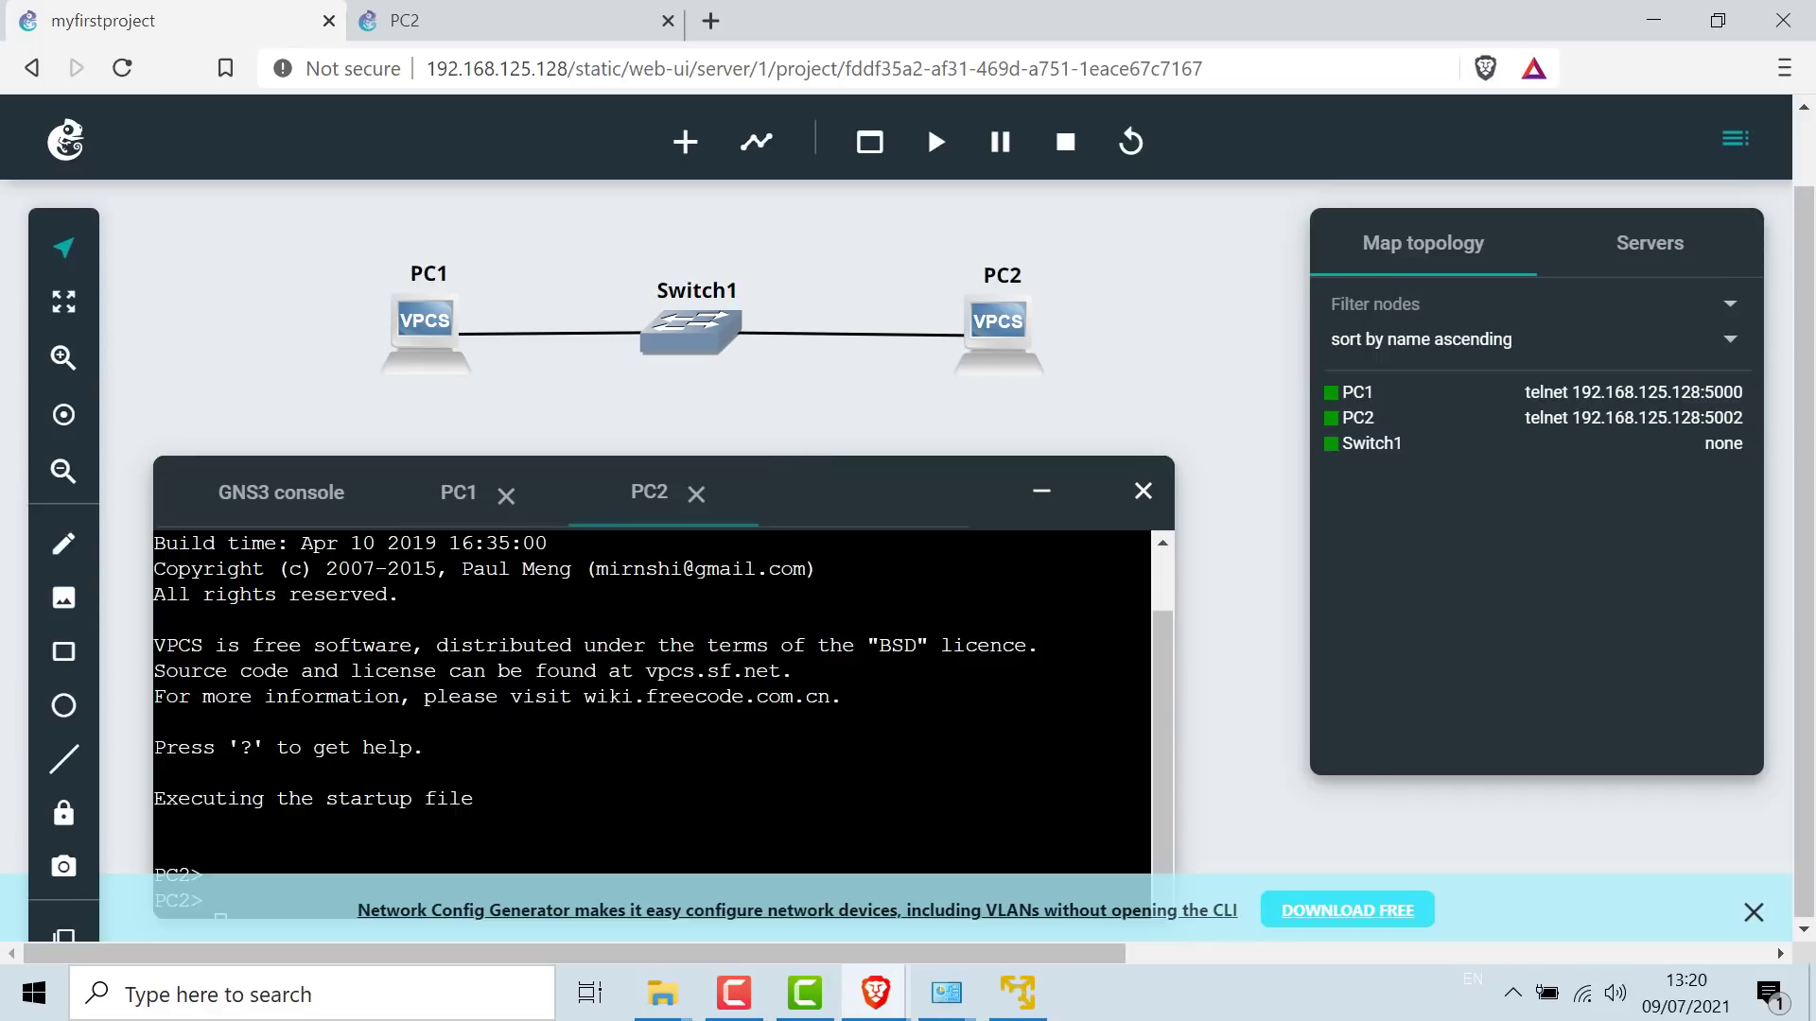
click(1755, 909)
key(Return)
key(Return)
key(Return)
key(Return)
key(Return)
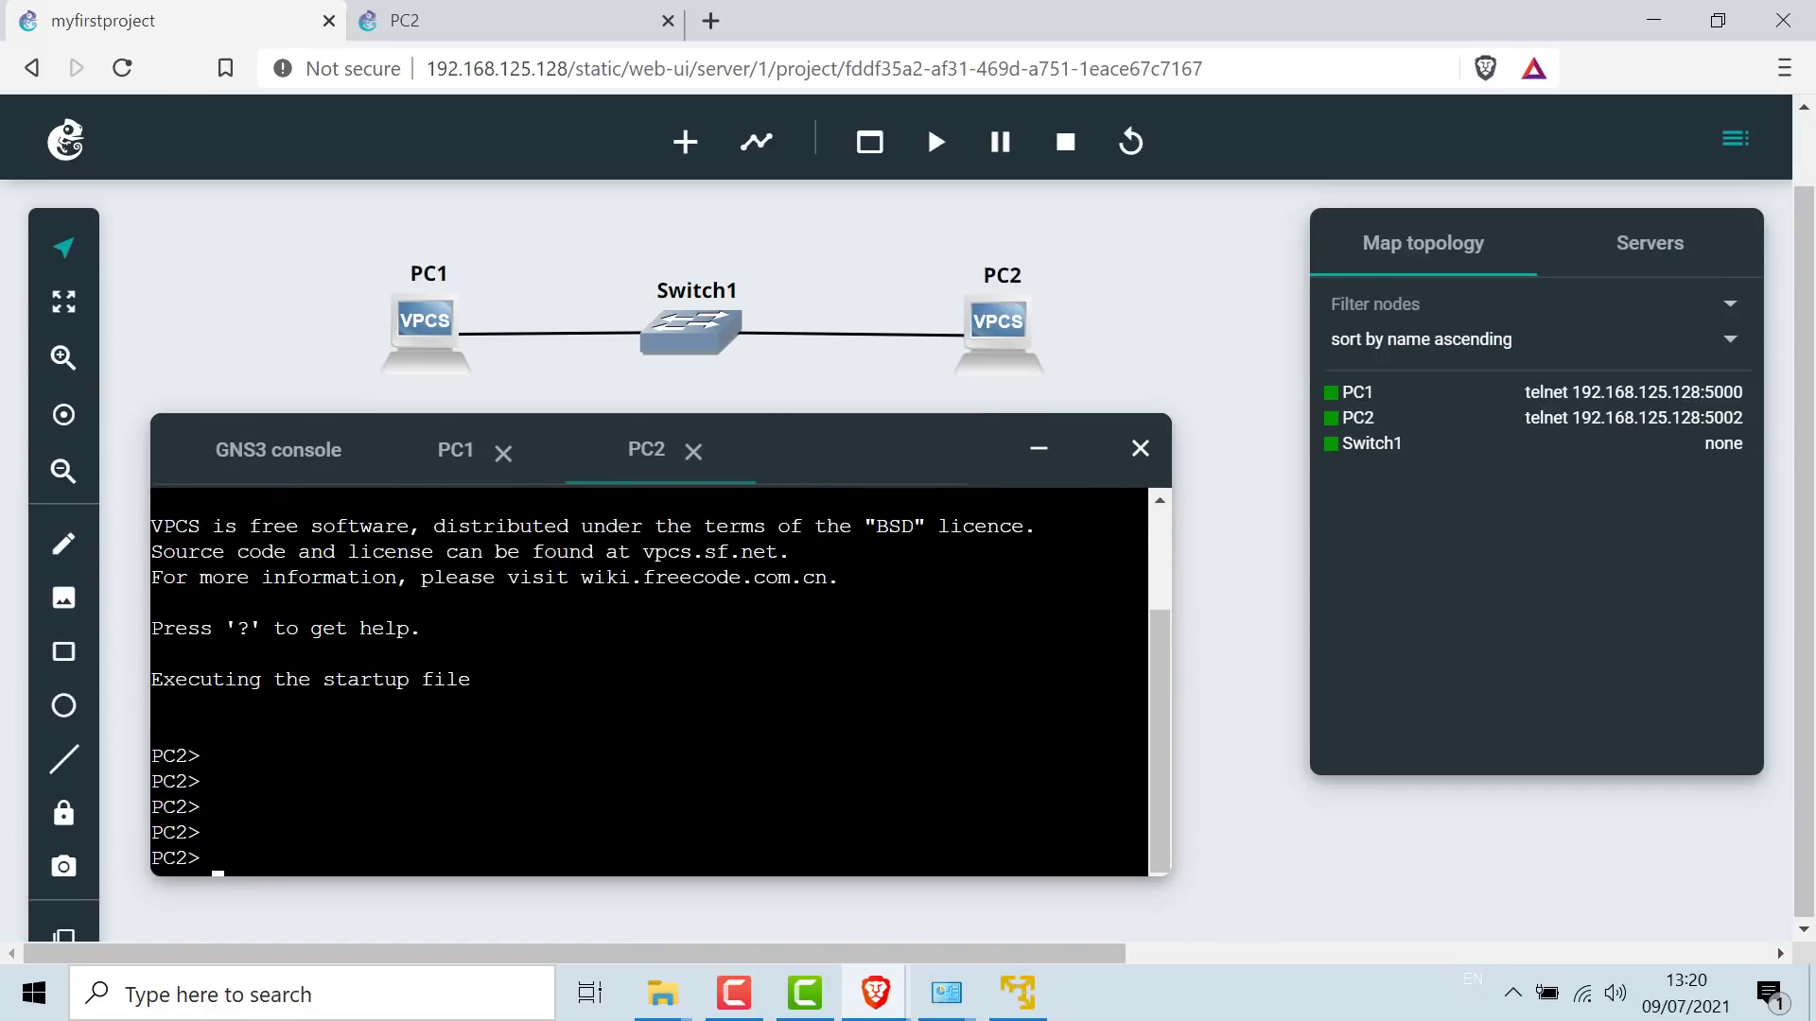
- Close PC2's separate browser tab and its console session, leaving PC1's console active
click(644, 21)
click(666, 20)
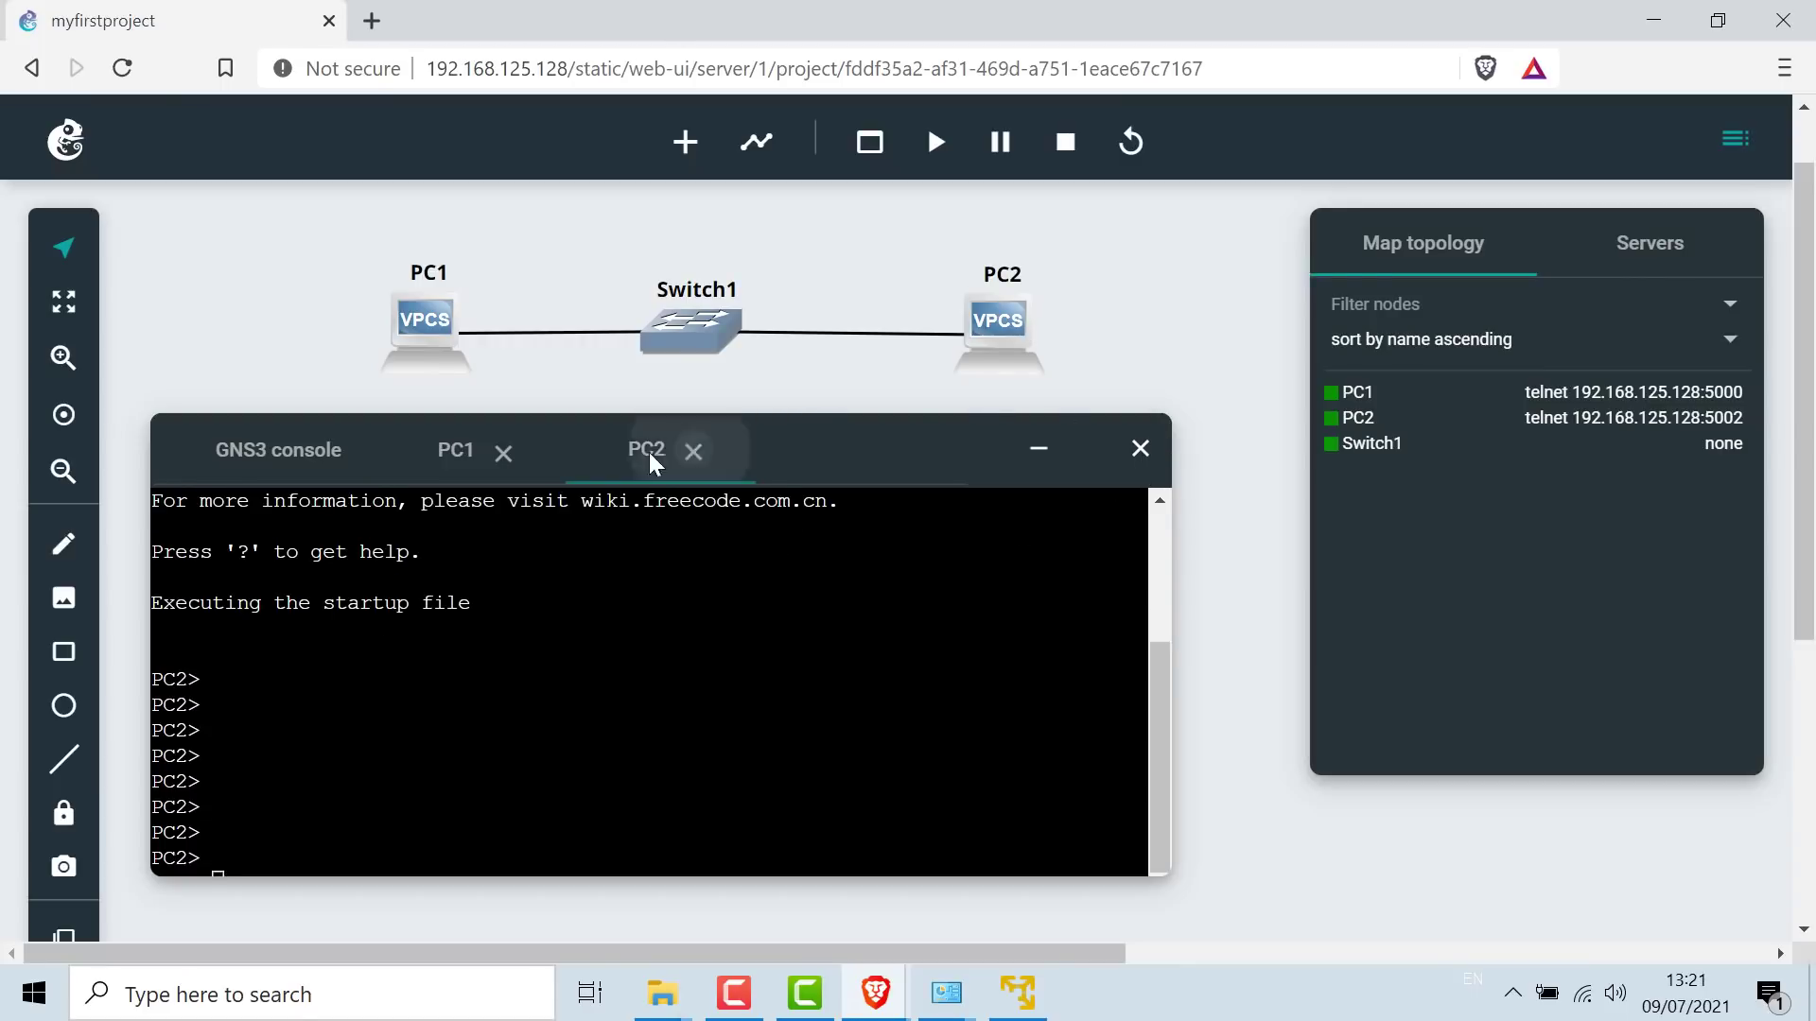
click(693, 451)
key(Return)
key(Return)
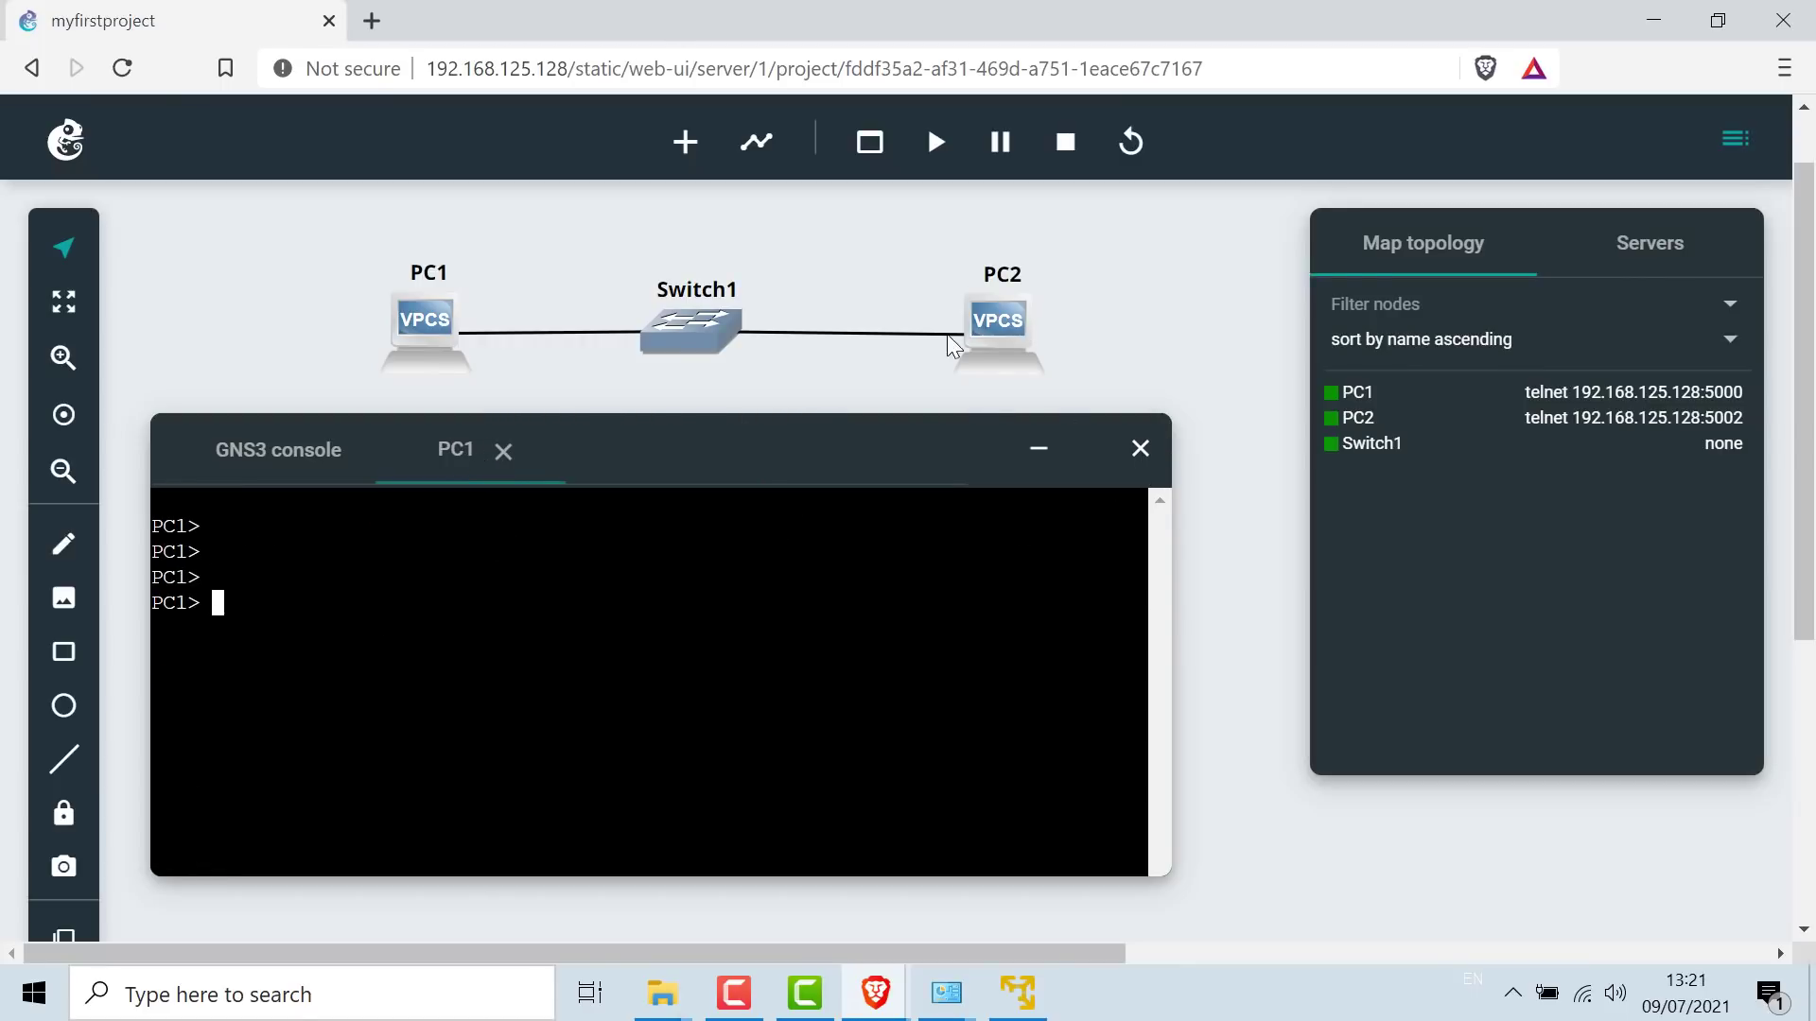
- Reopen PC2's web console alongside PC1's and bring up its command prompt
right_click(986, 331)
click(1103, 475)
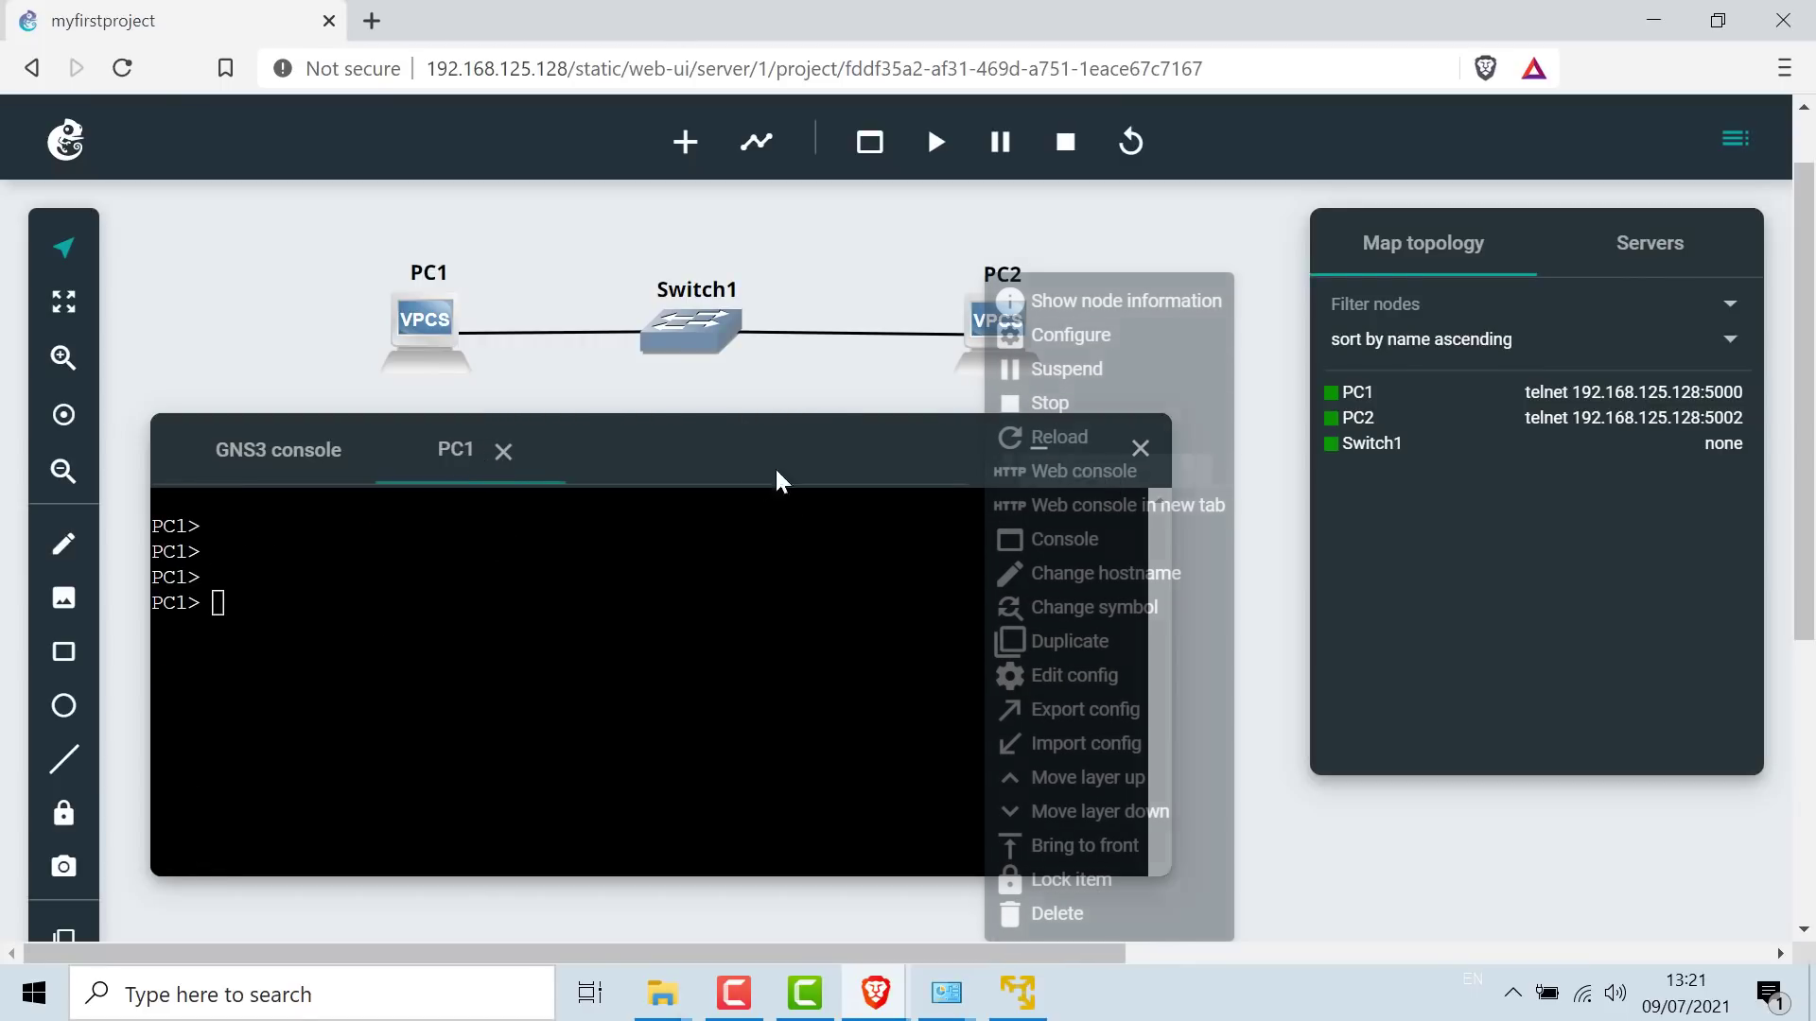
key(Return)
key(Return)
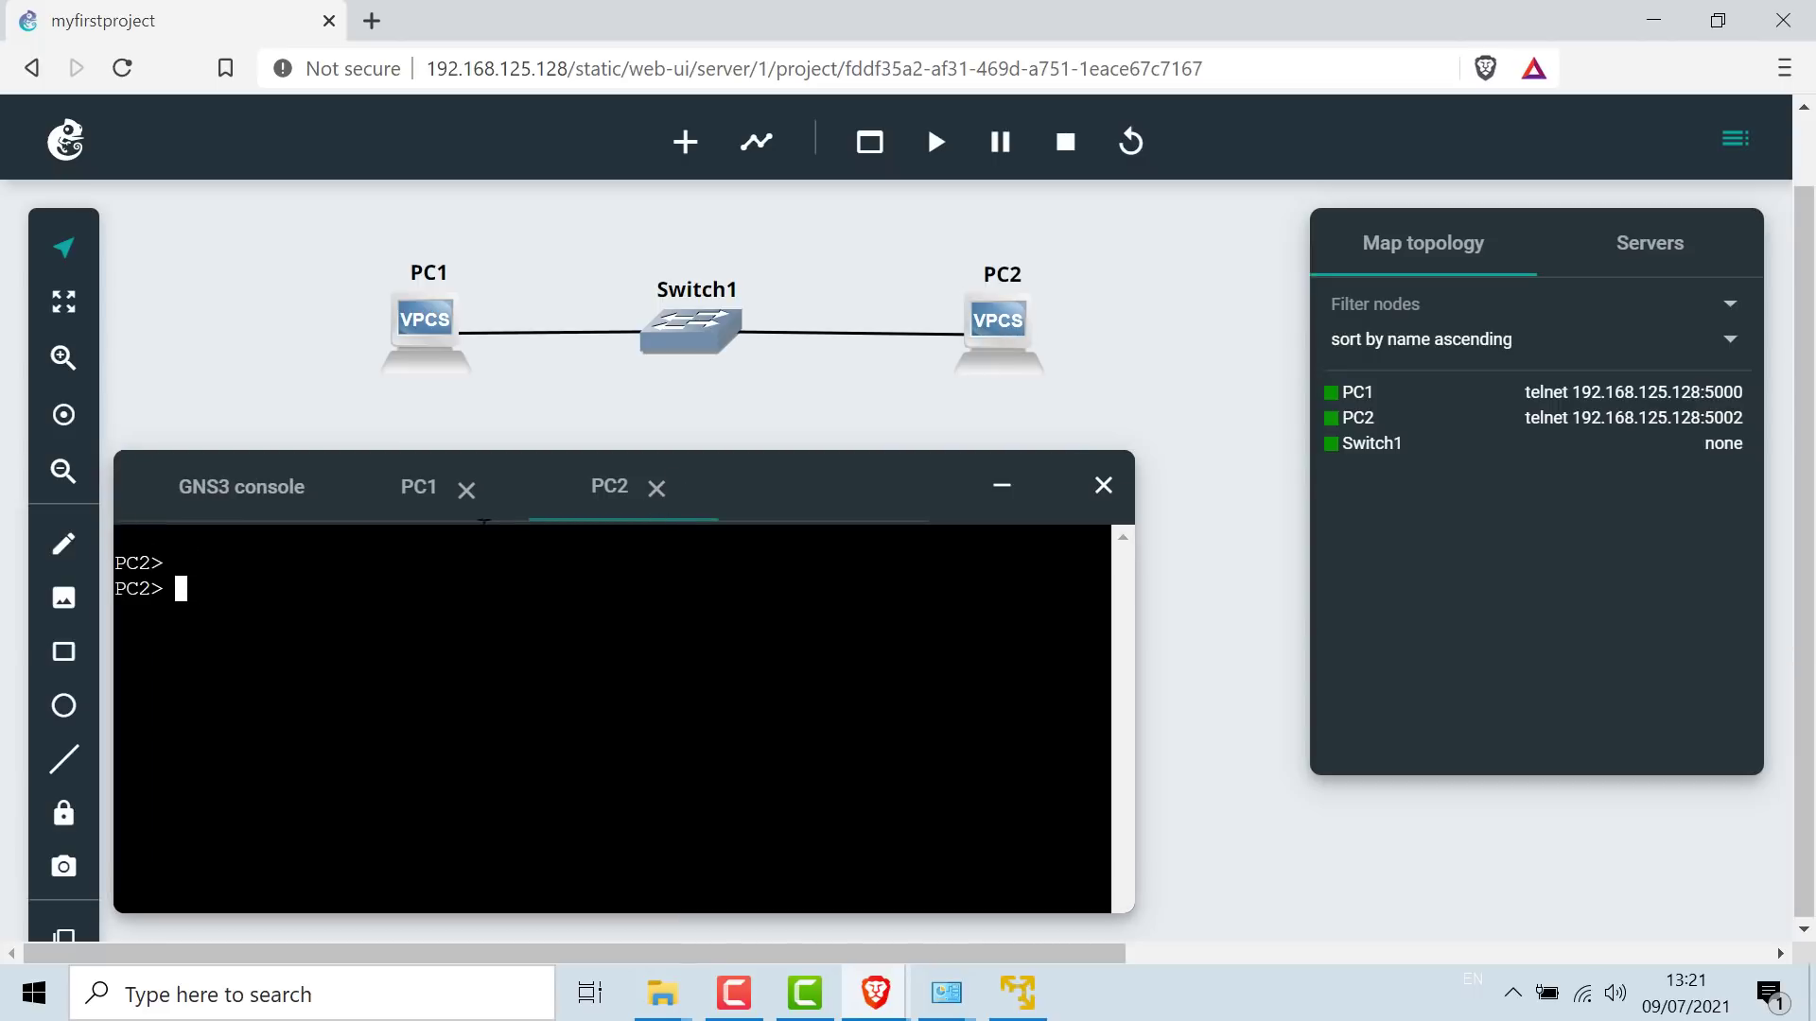
- Assign the IP address 10.1.1.1 with mask 255.255.255.0 to PC1 in its console
click(418, 488)
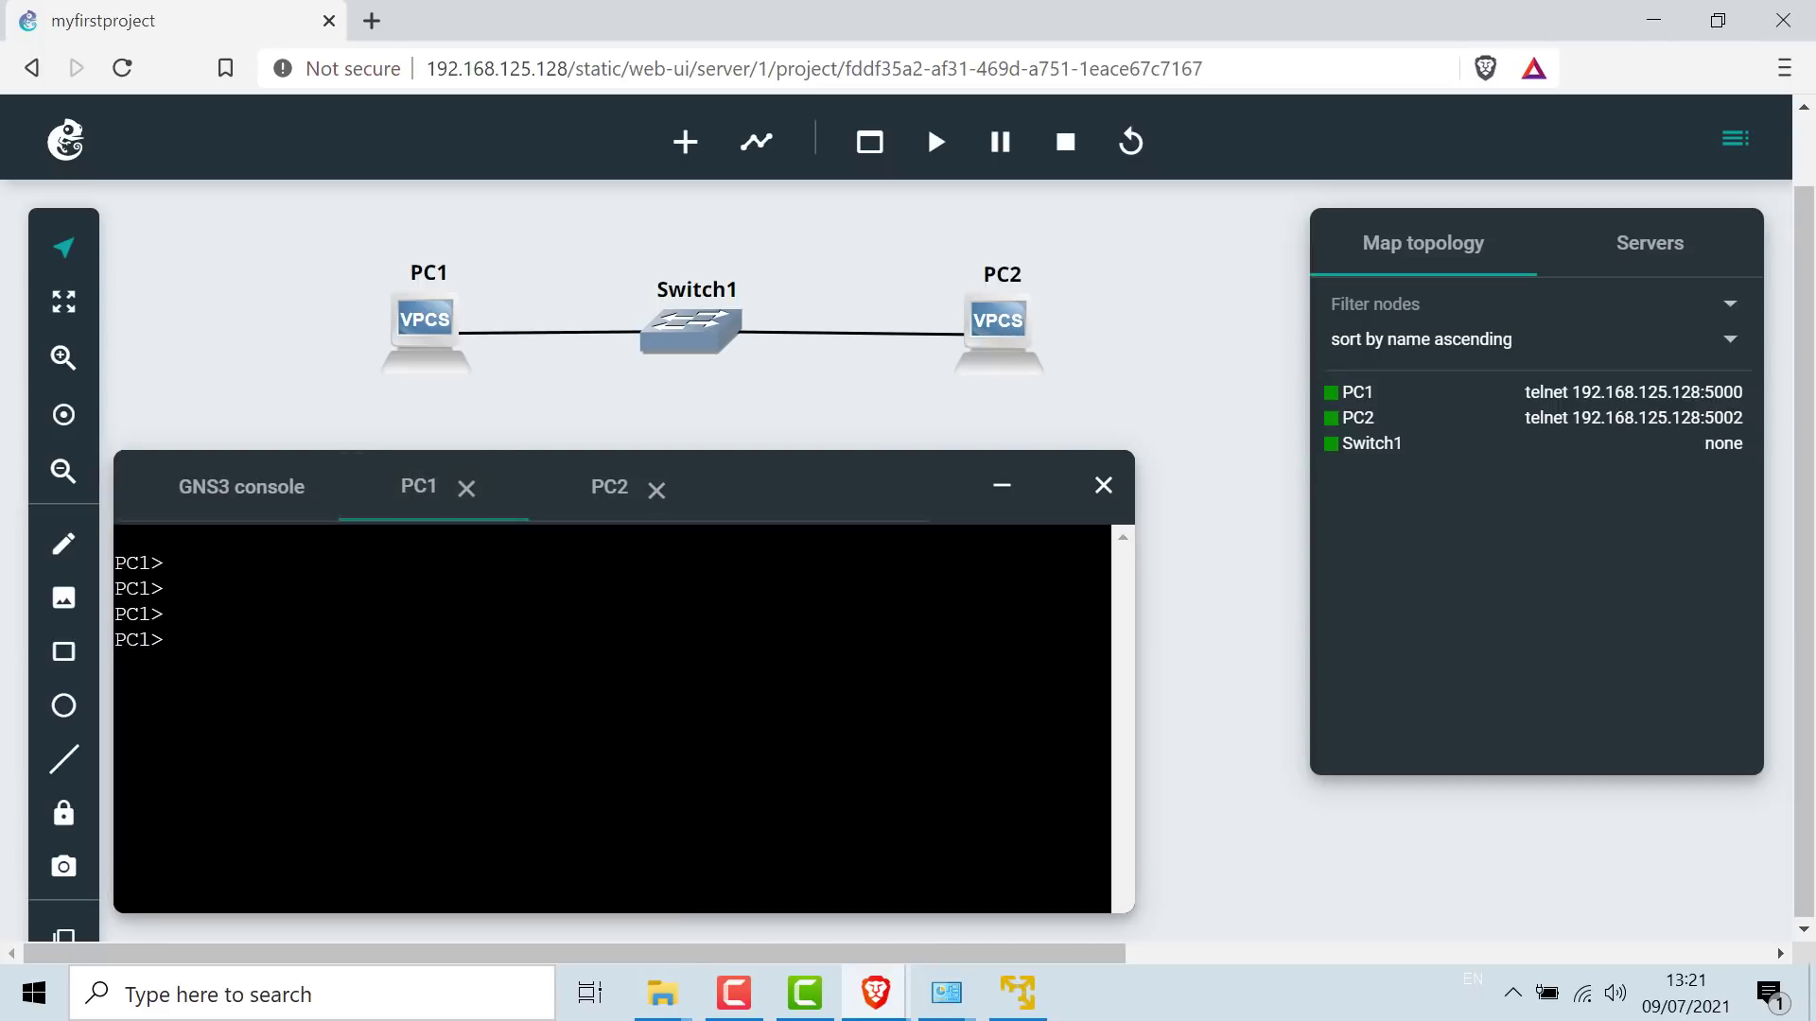
text(ip 10.1.1.1 255.255.255)
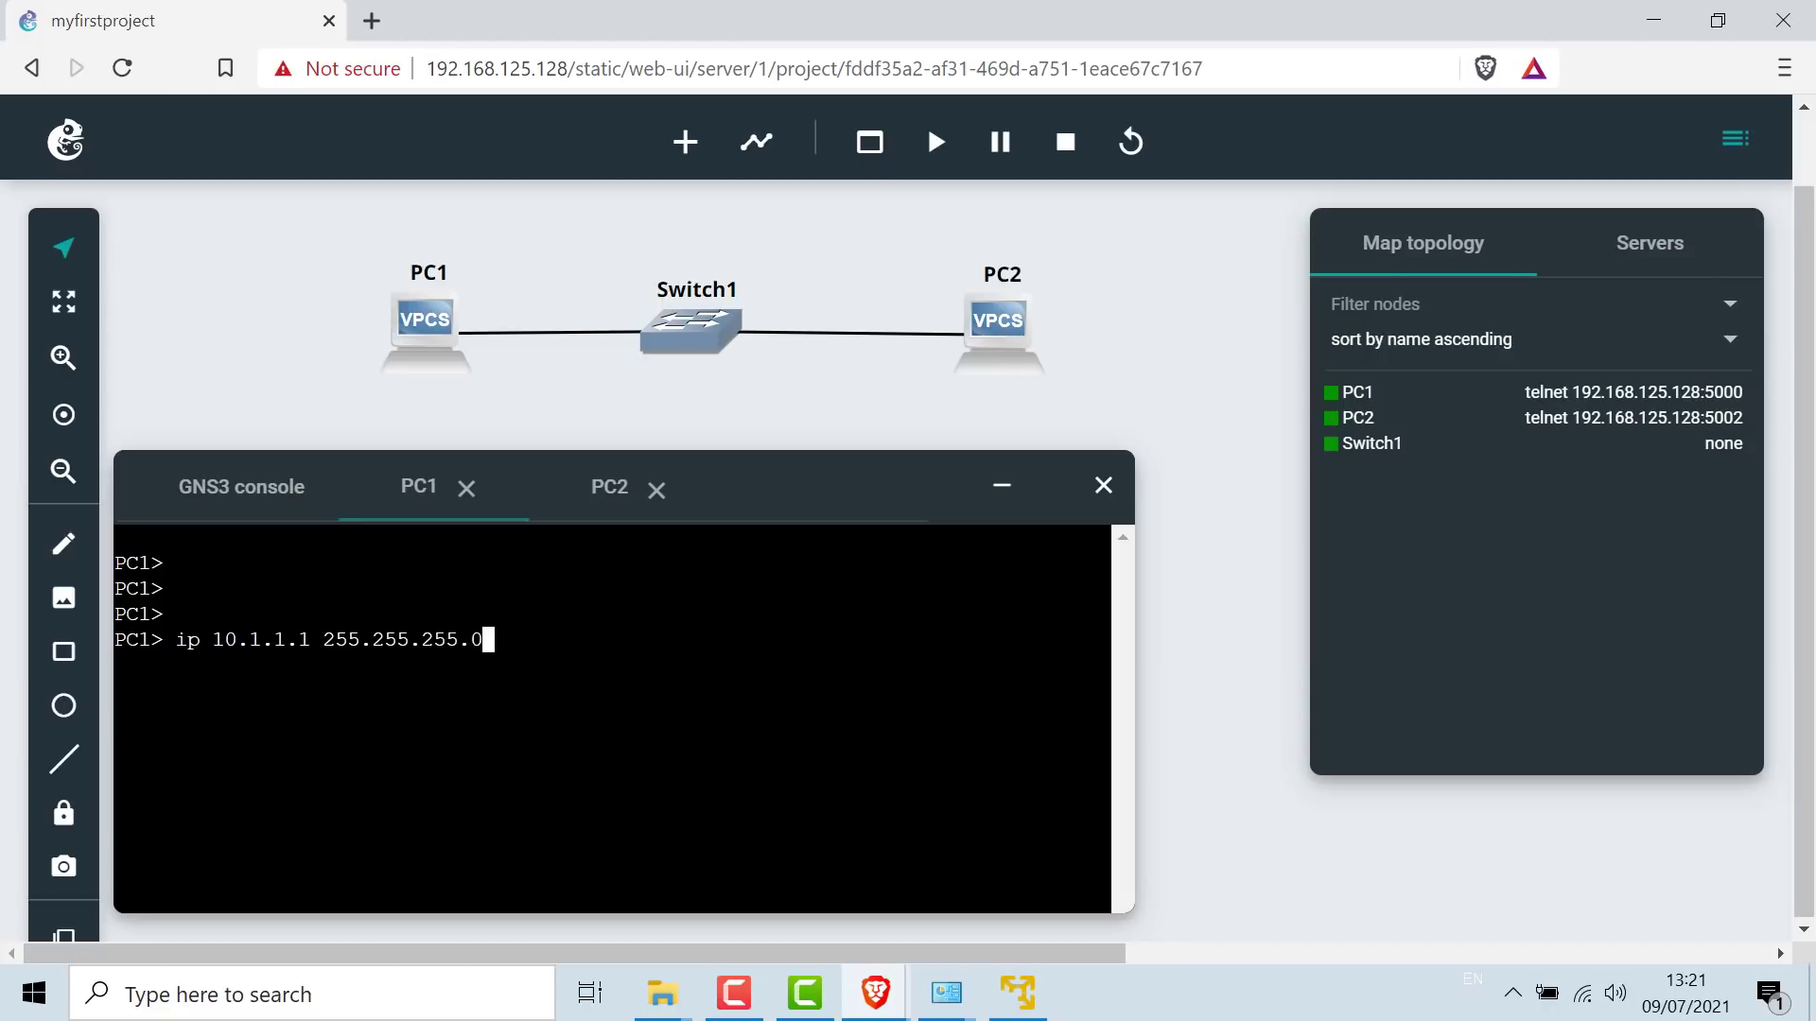
text(.0)
key(Return)
- Assign the IP address 10.1.1.2 with mask 255.255.255.0 to PC2 in its console
click(597, 490)
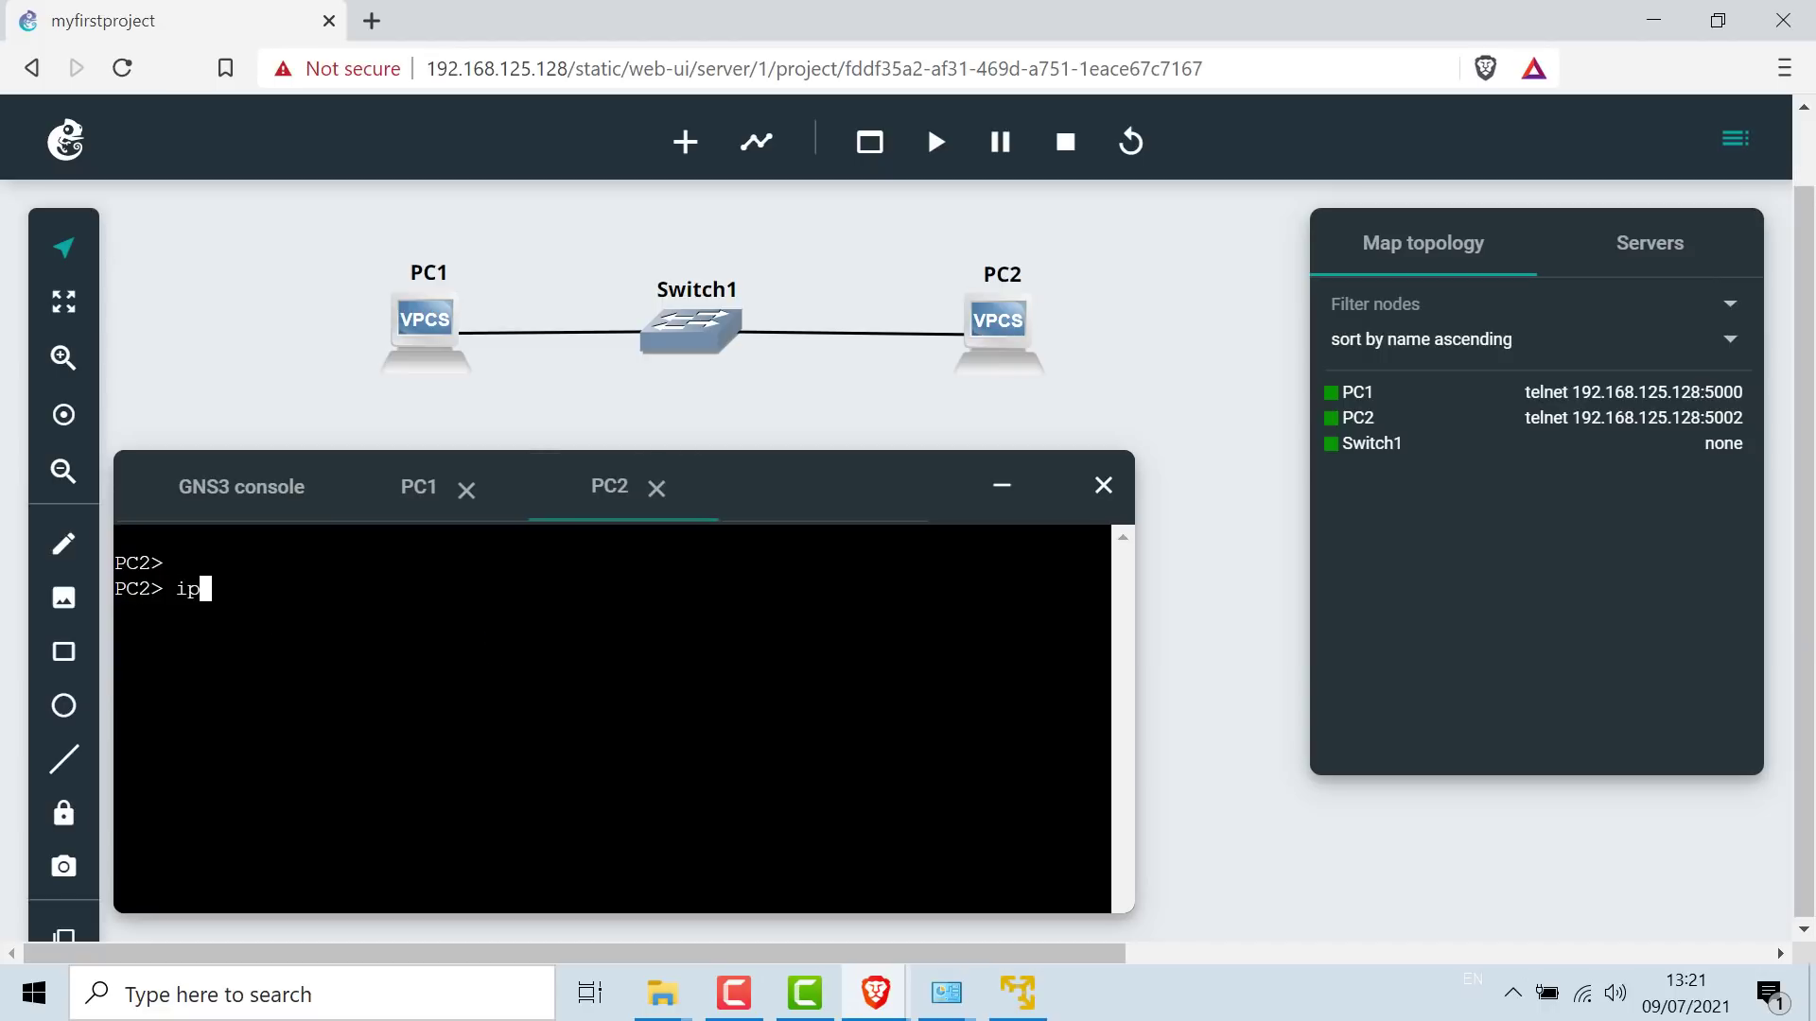
text(ip 10.1.1.2 255.255.255.0)
key(Return)
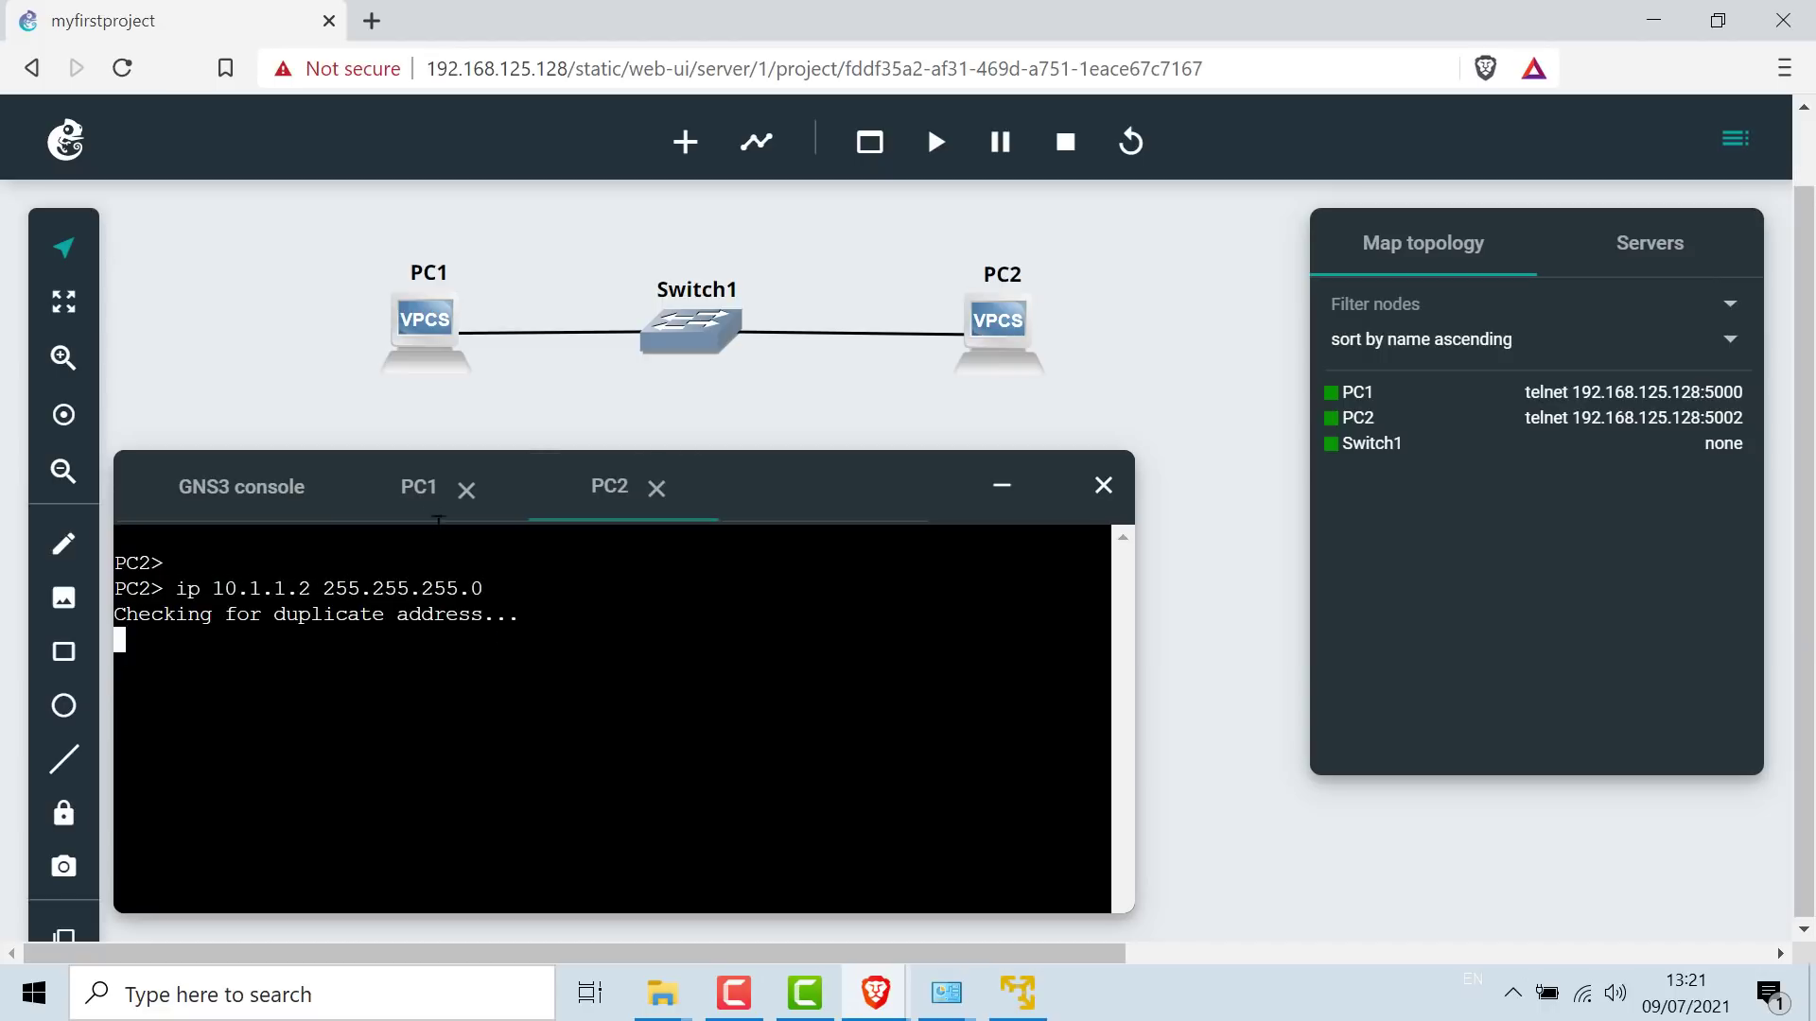
- Test connectivity from PC1 by pinging PC2 at 10.1.1.2
click(410, 490)
text(ping 10.1.1.2)
key(Return)
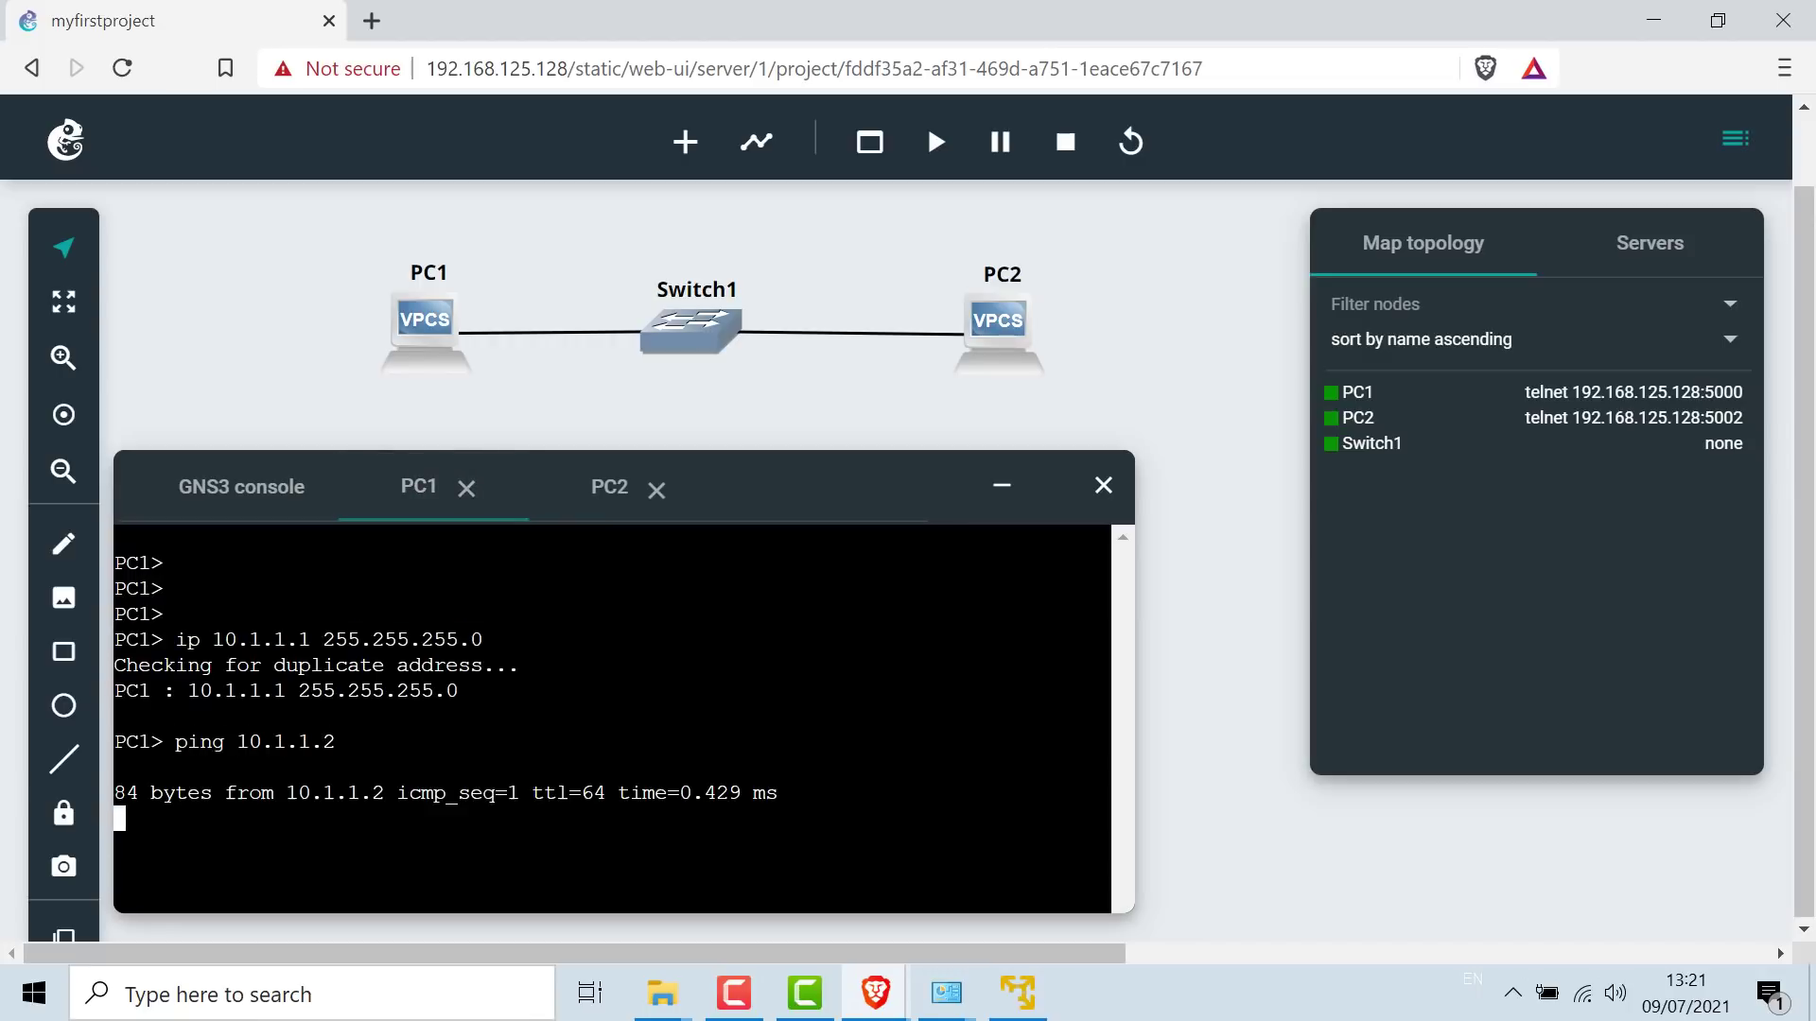
- Test connectivity from PC2 by pinging PC1 at 10.1.1.1, and switch to VMware Workstation Player
click(592, 491)
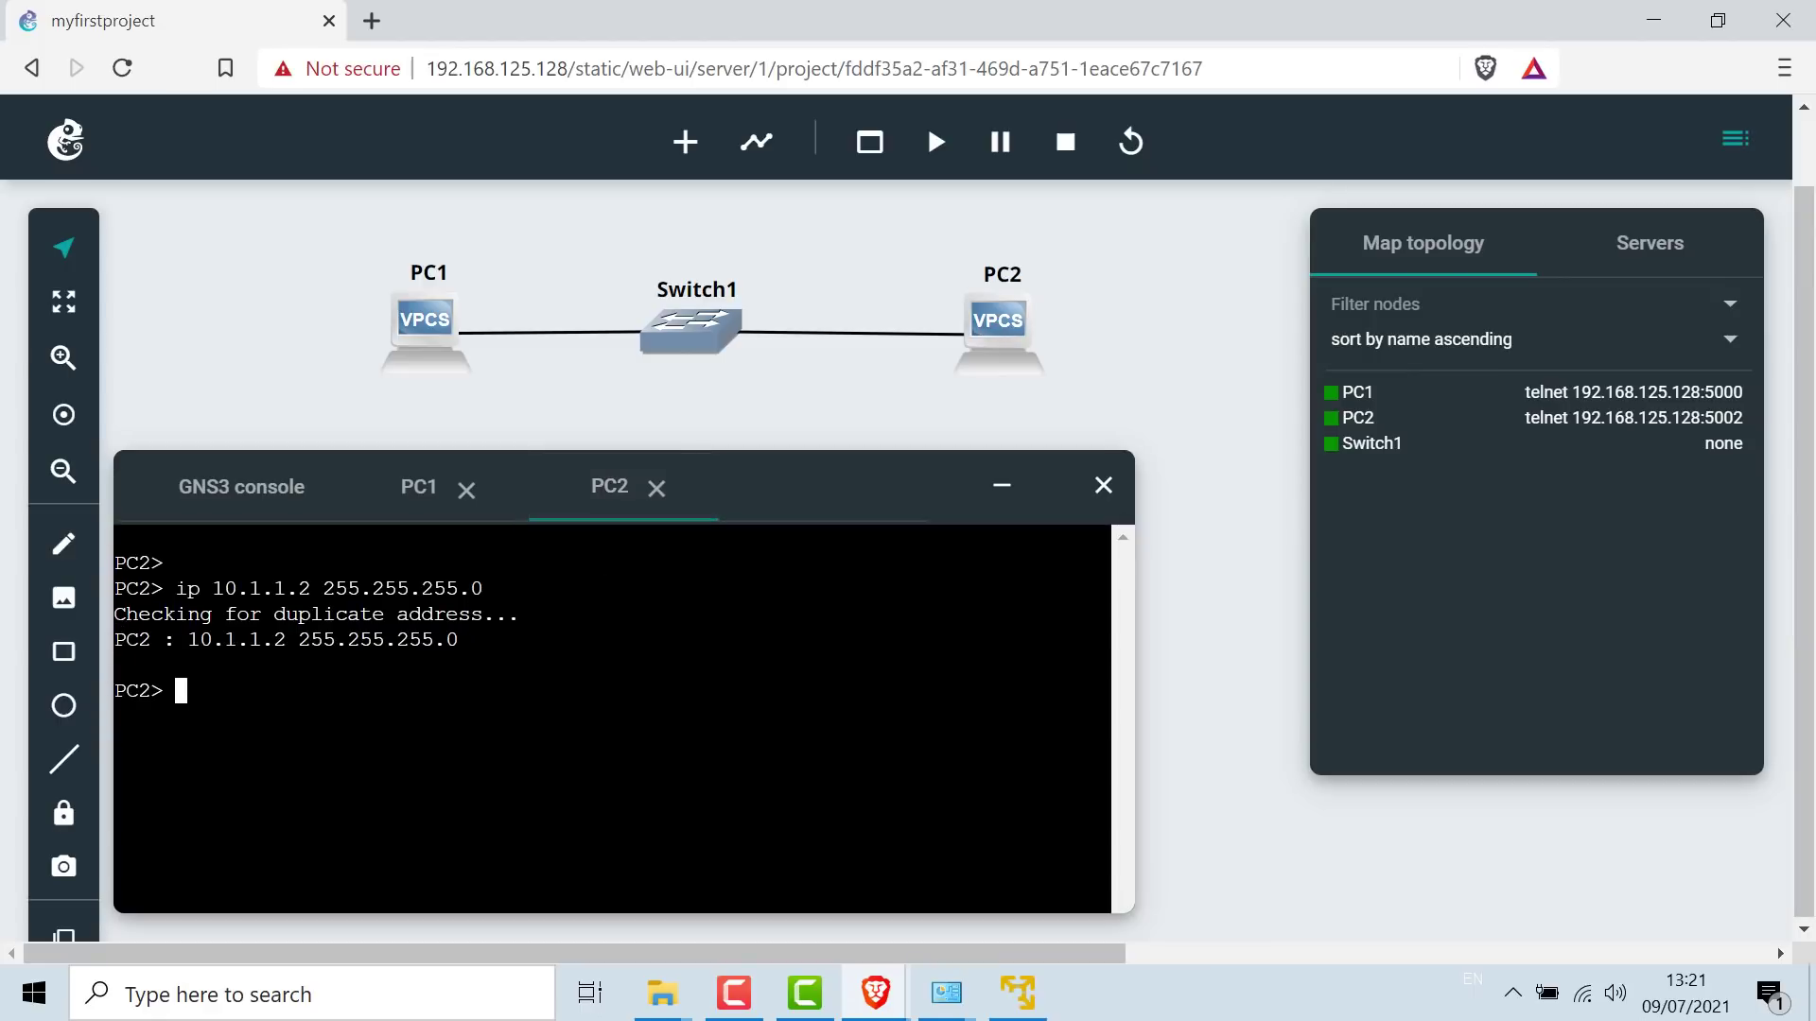
text(ping)
text(10.1.1.)
key(Return)
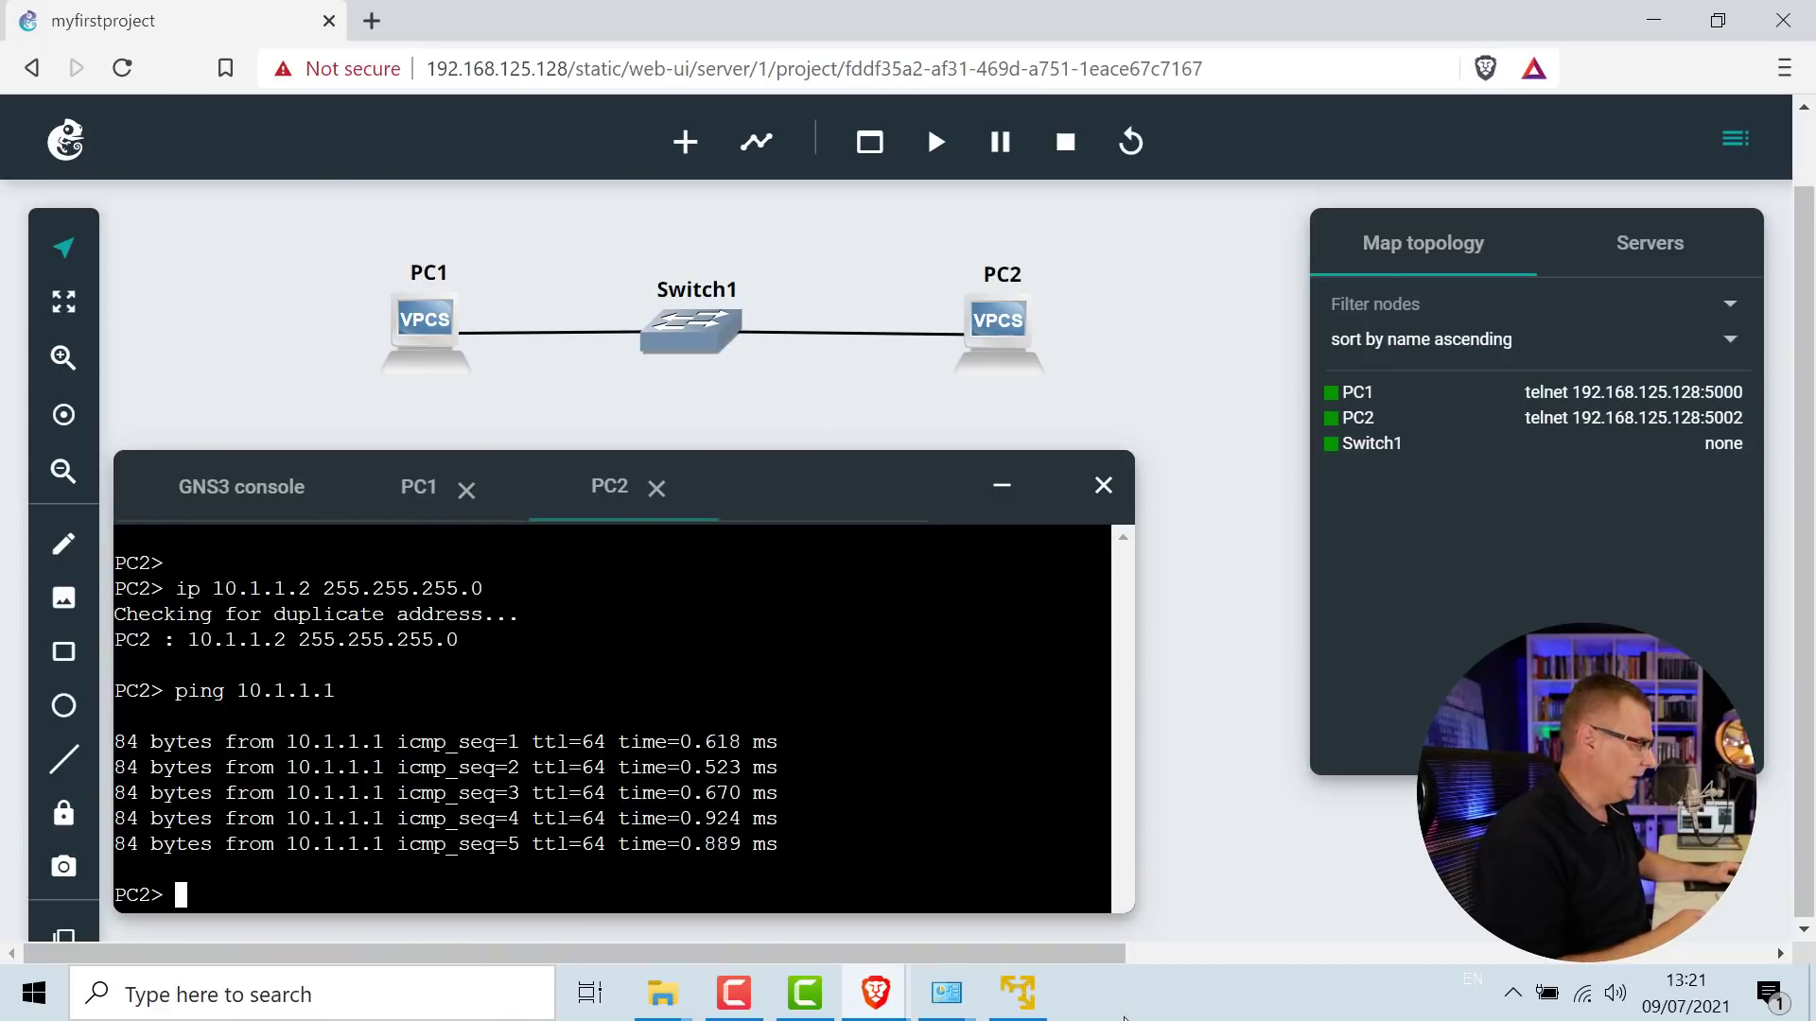
click(1018, 993)
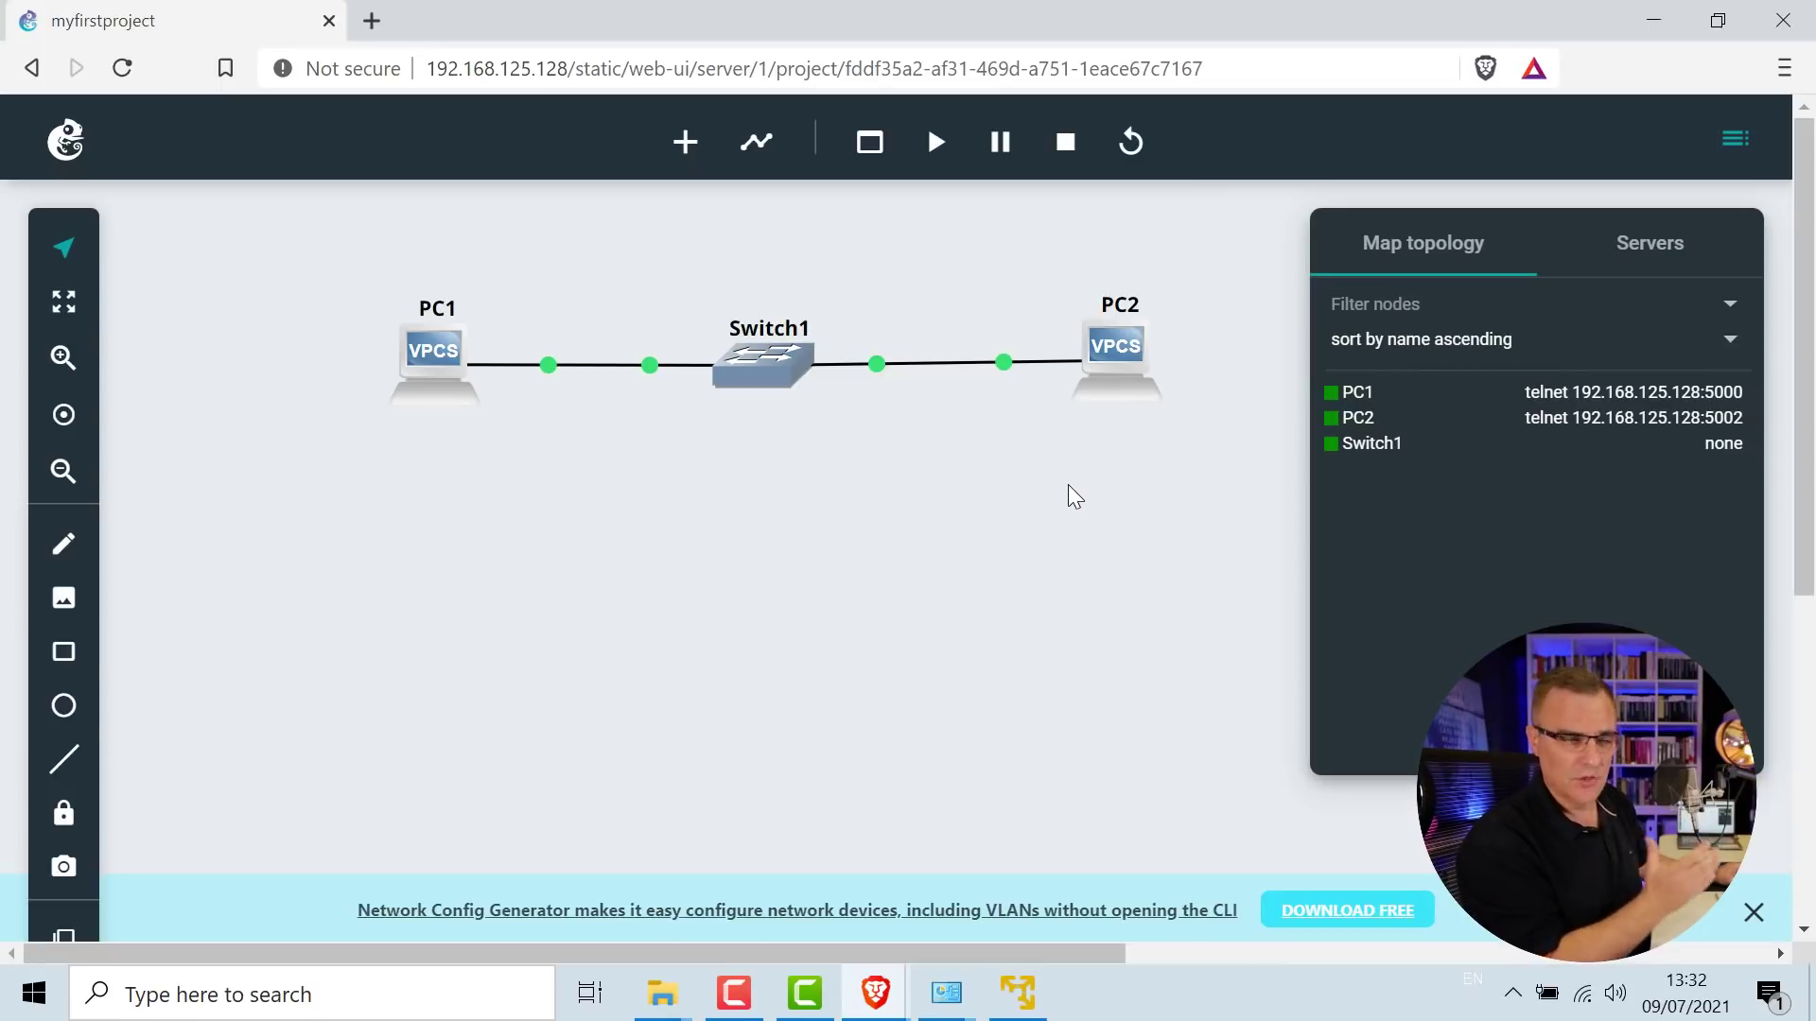
- Change PC1's symbol to the blue circular client icon, finding it by the filename "cli"
right_click(431, 368)
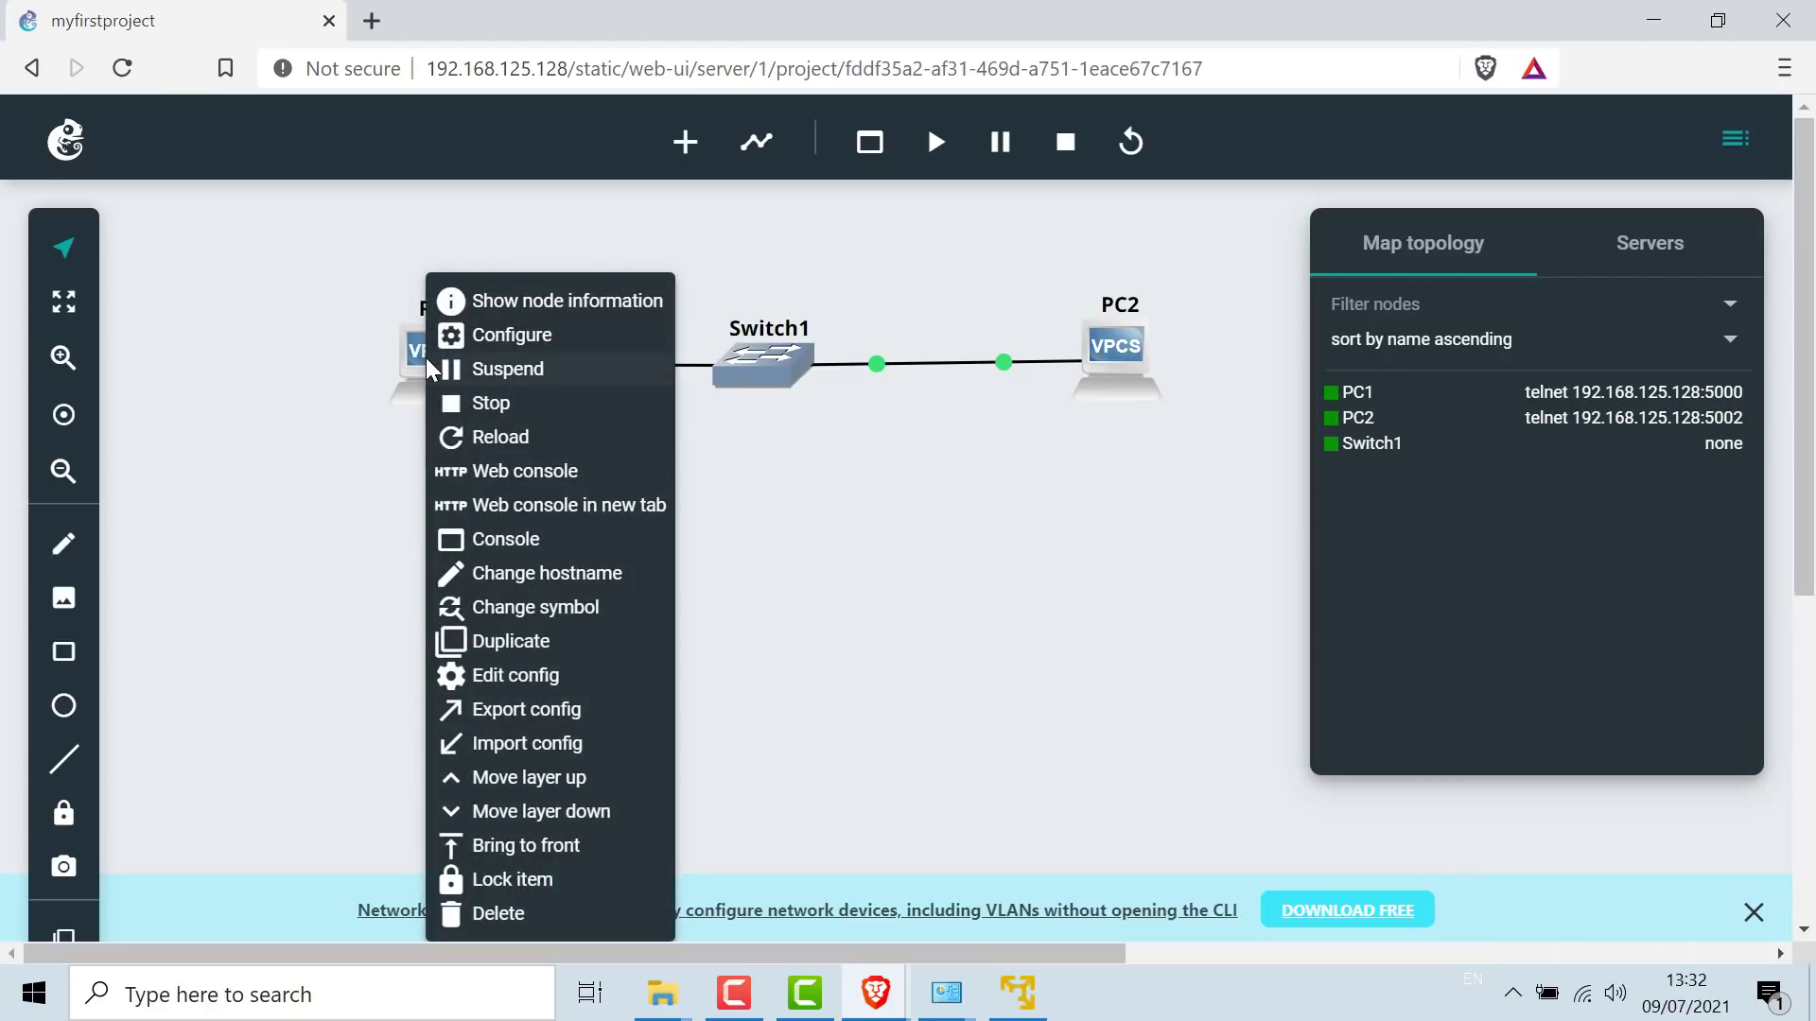
click(567, 610)
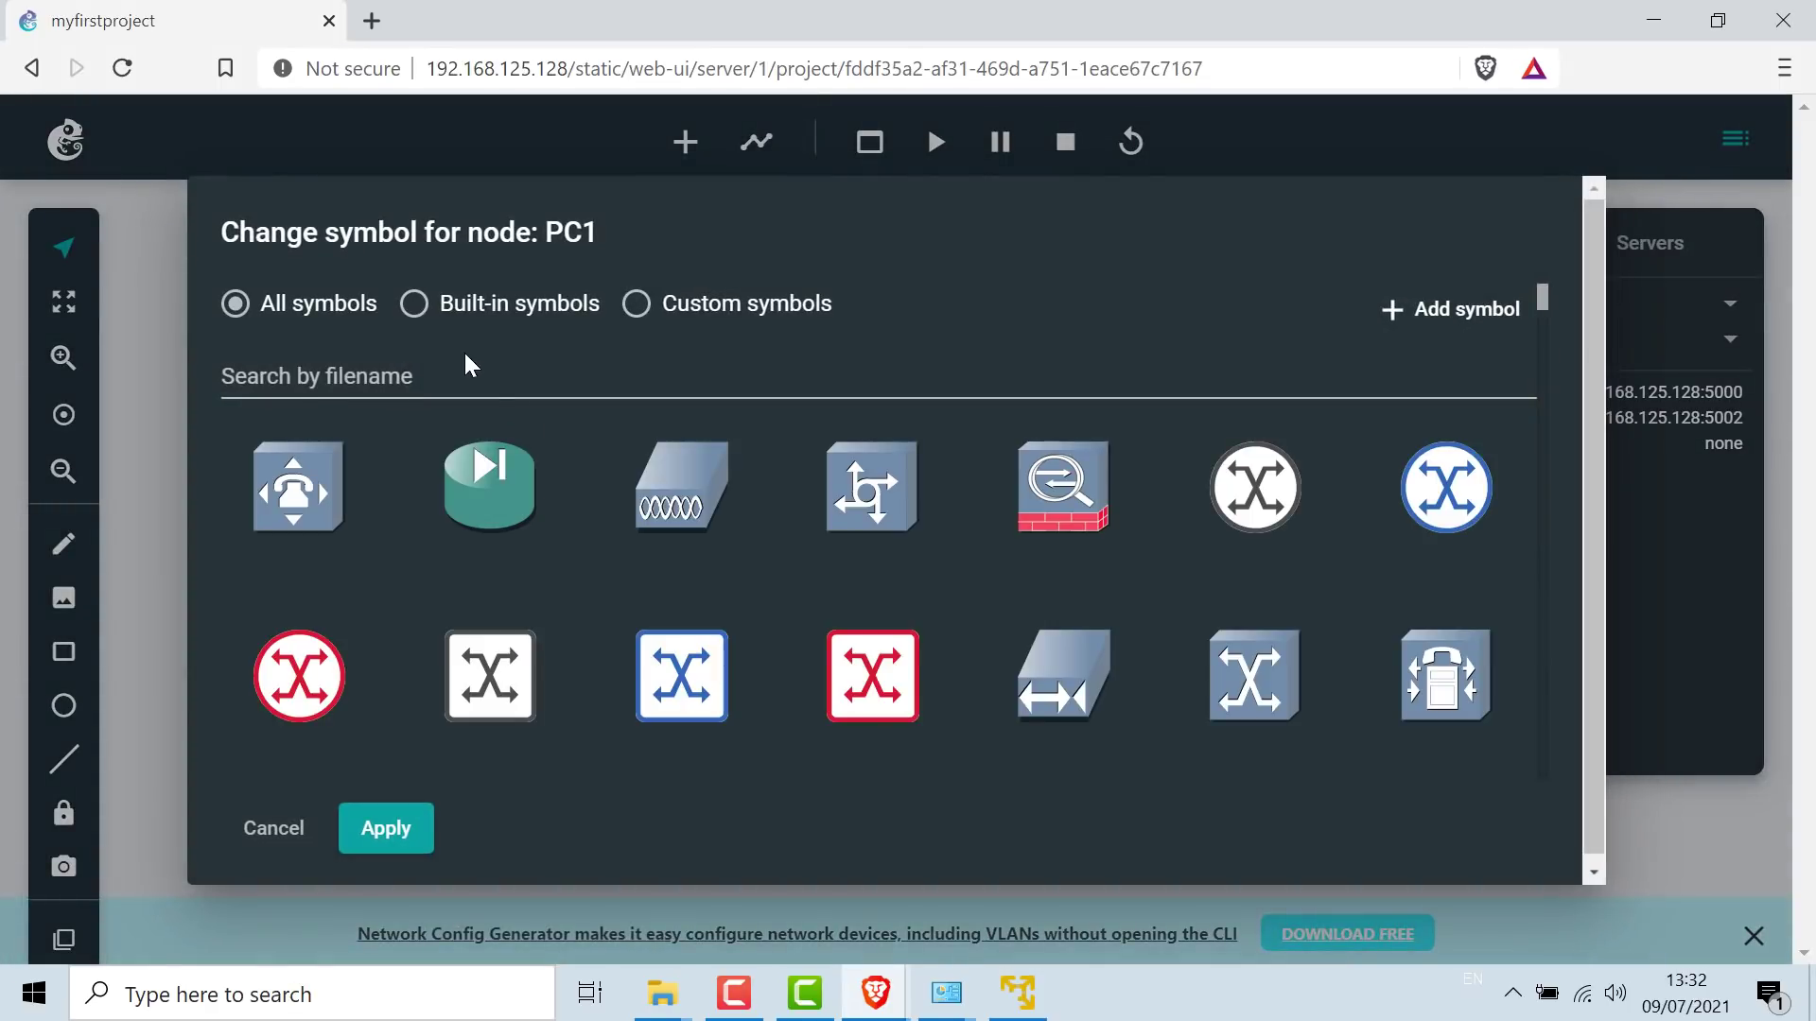
click(435, 375)
text(cli)
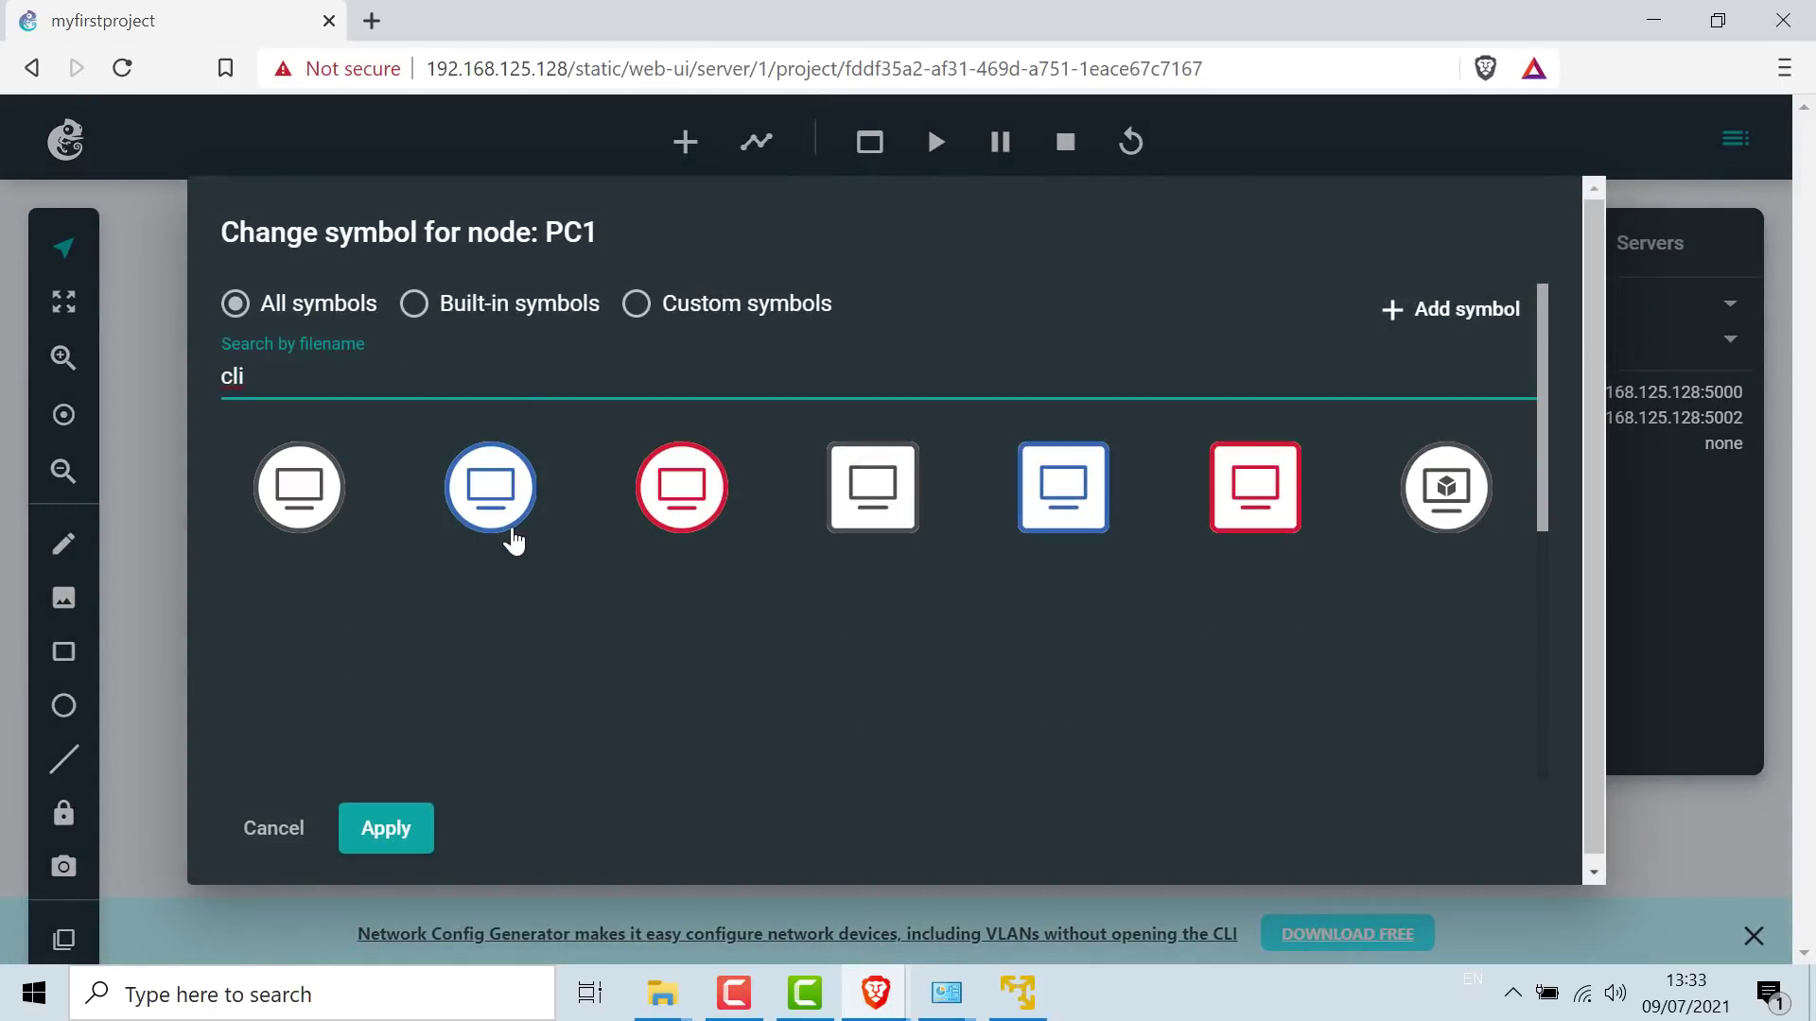
click(473, 487)
click(395, 831)
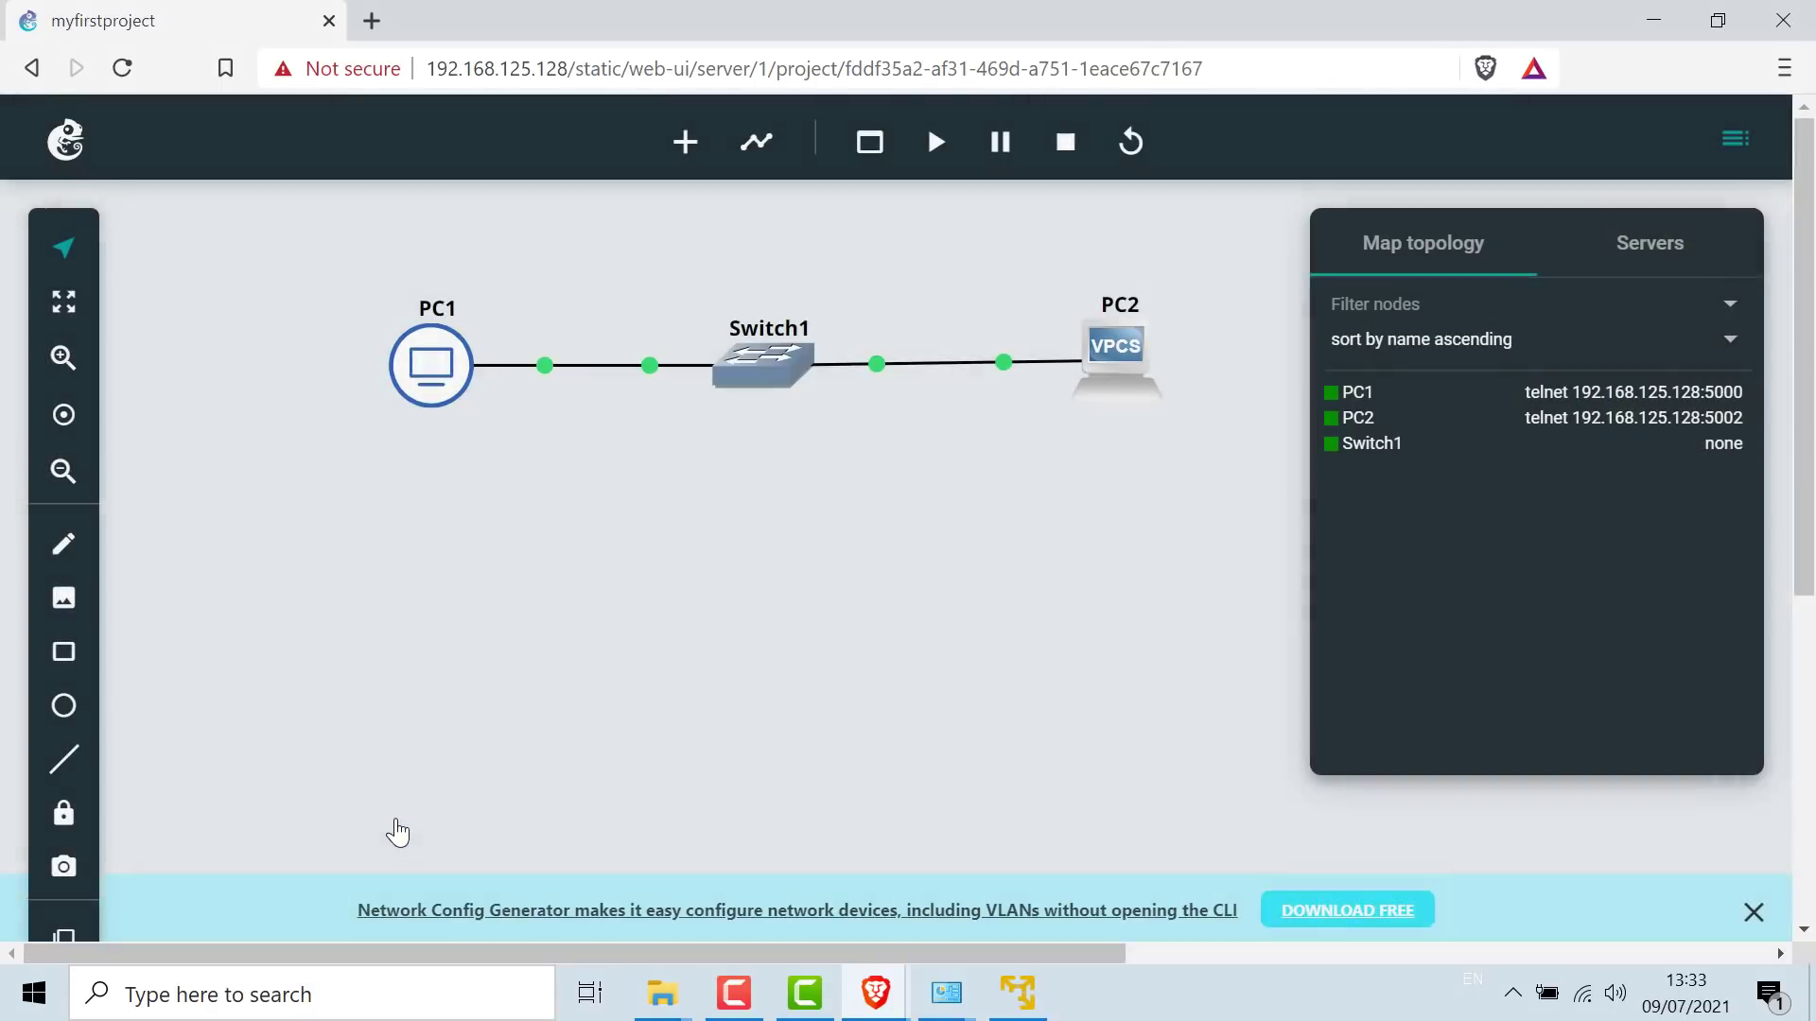
- Change PC2's symbol to the blue circular client icon, finding it by the filename "client"
right_click(1109, 357)
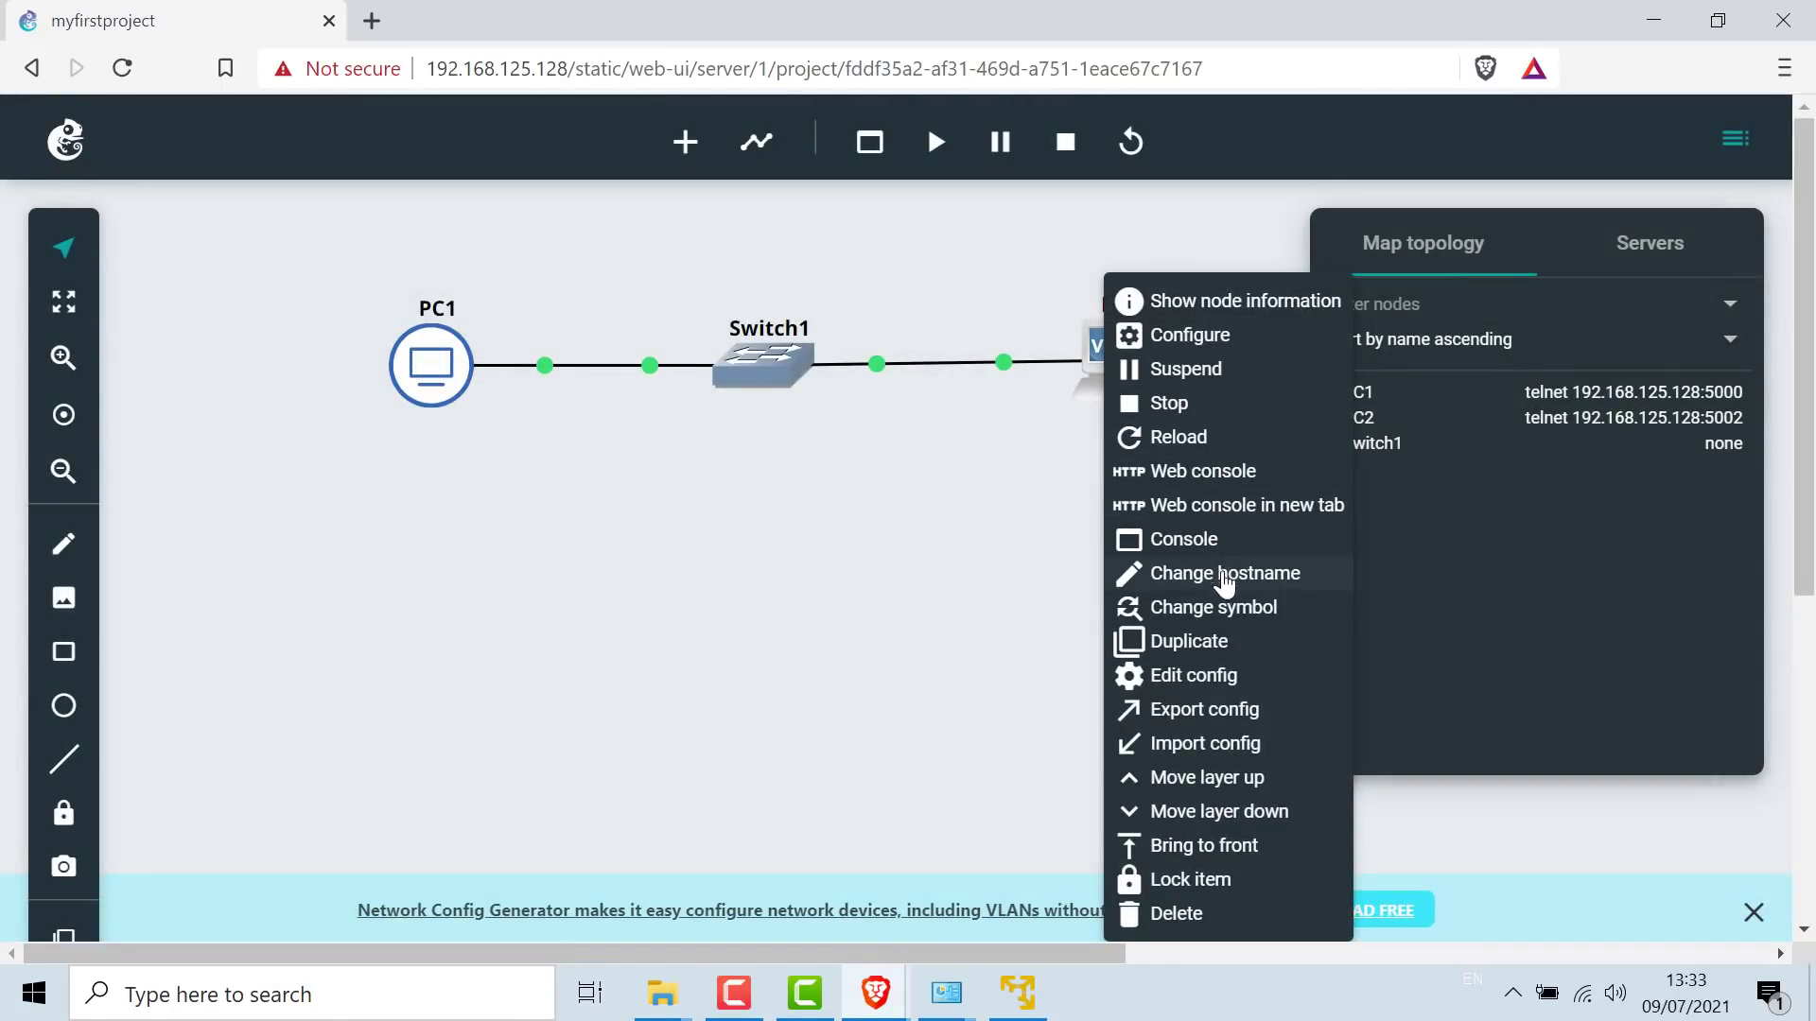
click(1238, 608)
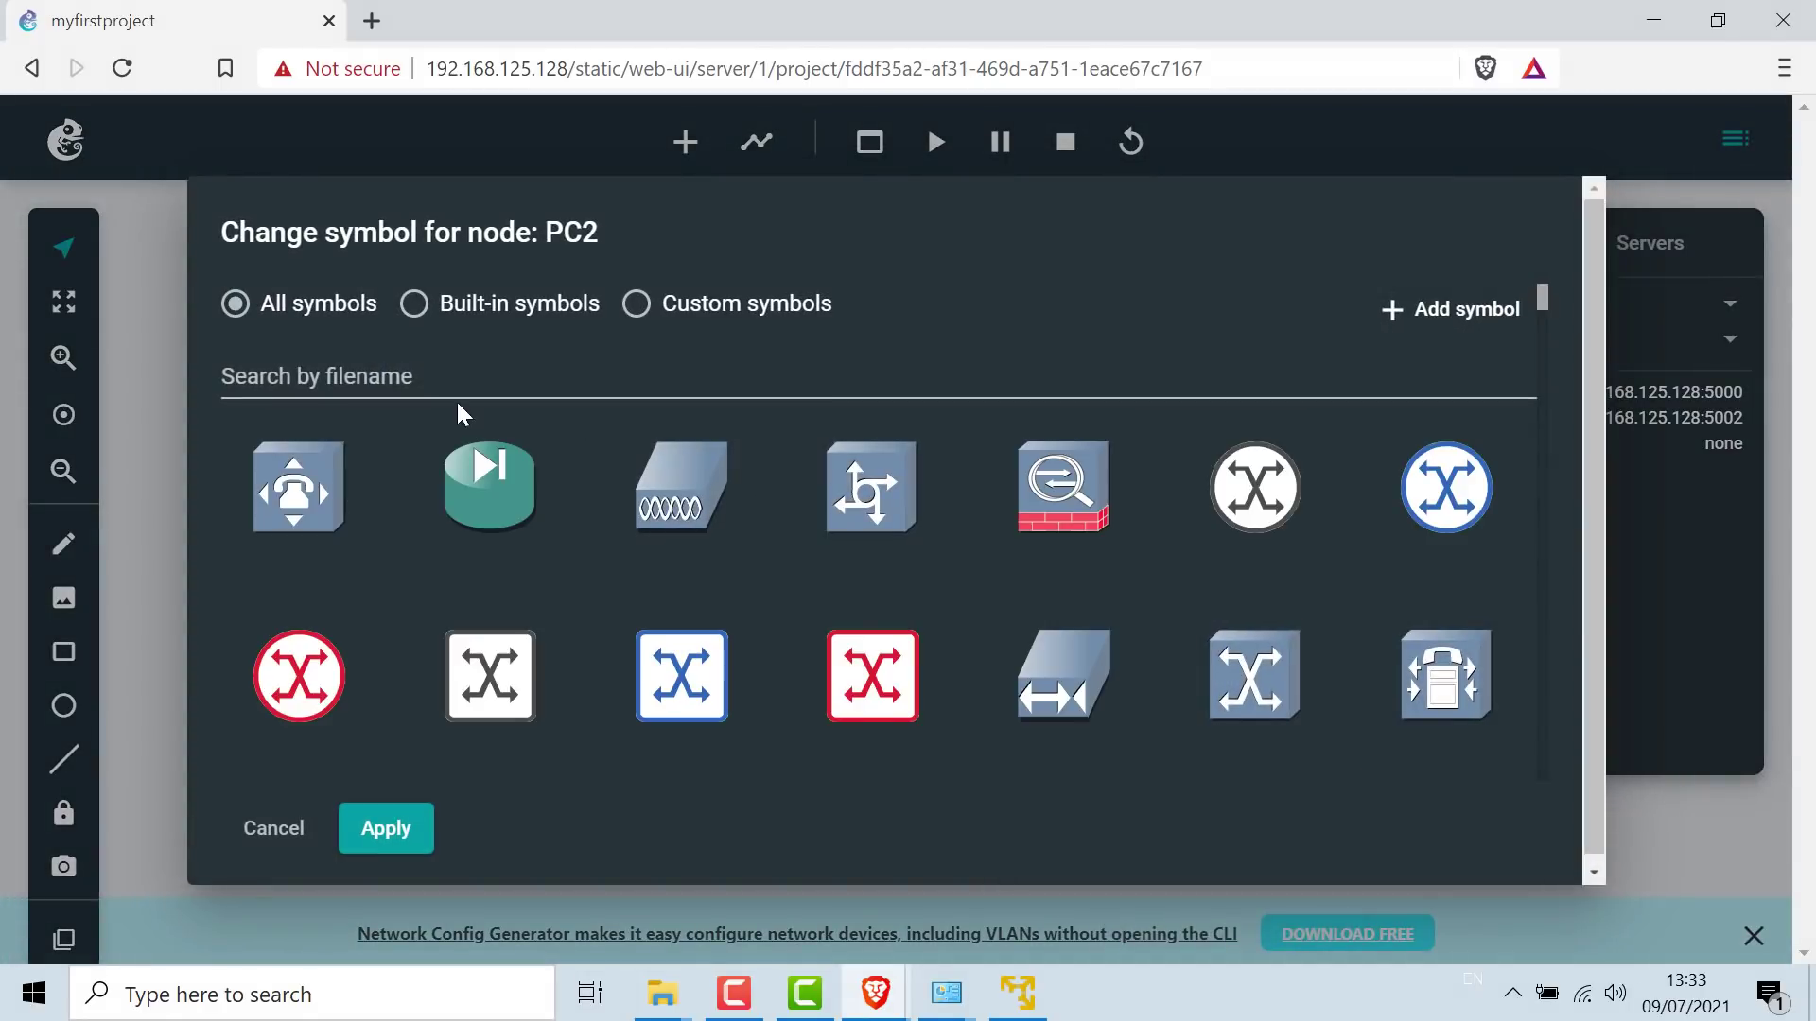
click(442, 377)
text(client)
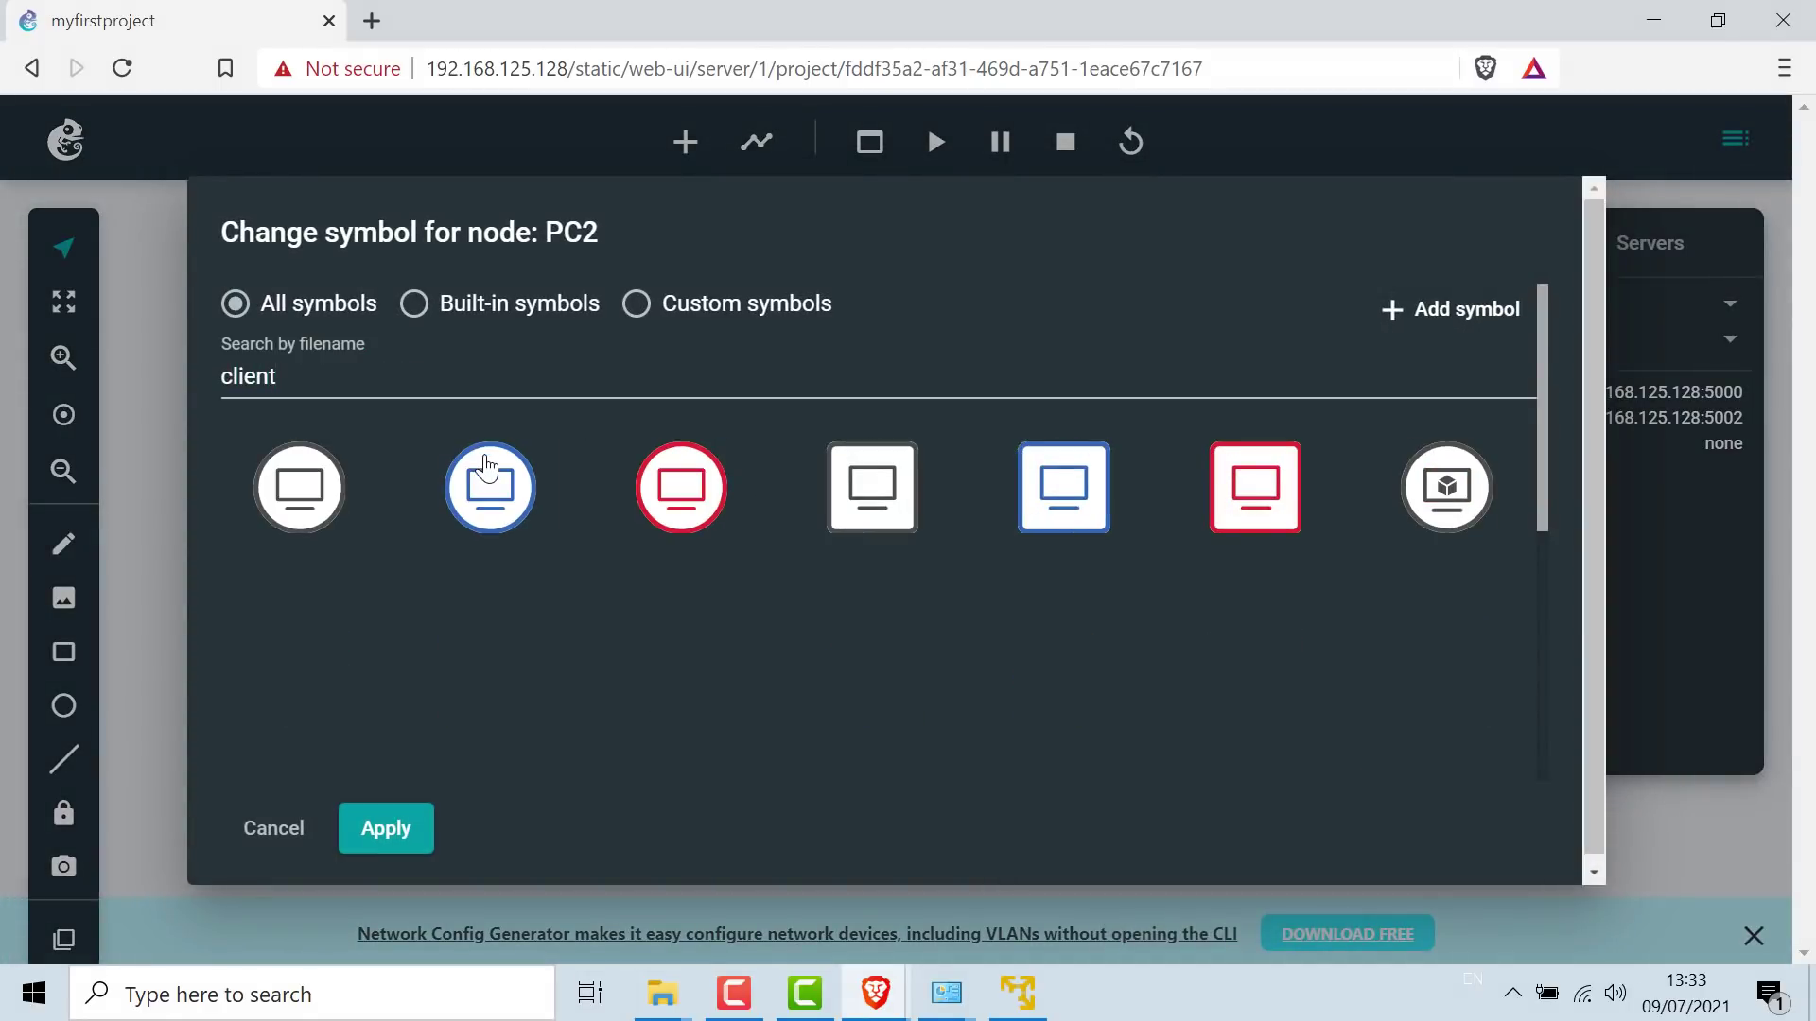
click(490, 487)
click(383, 830)
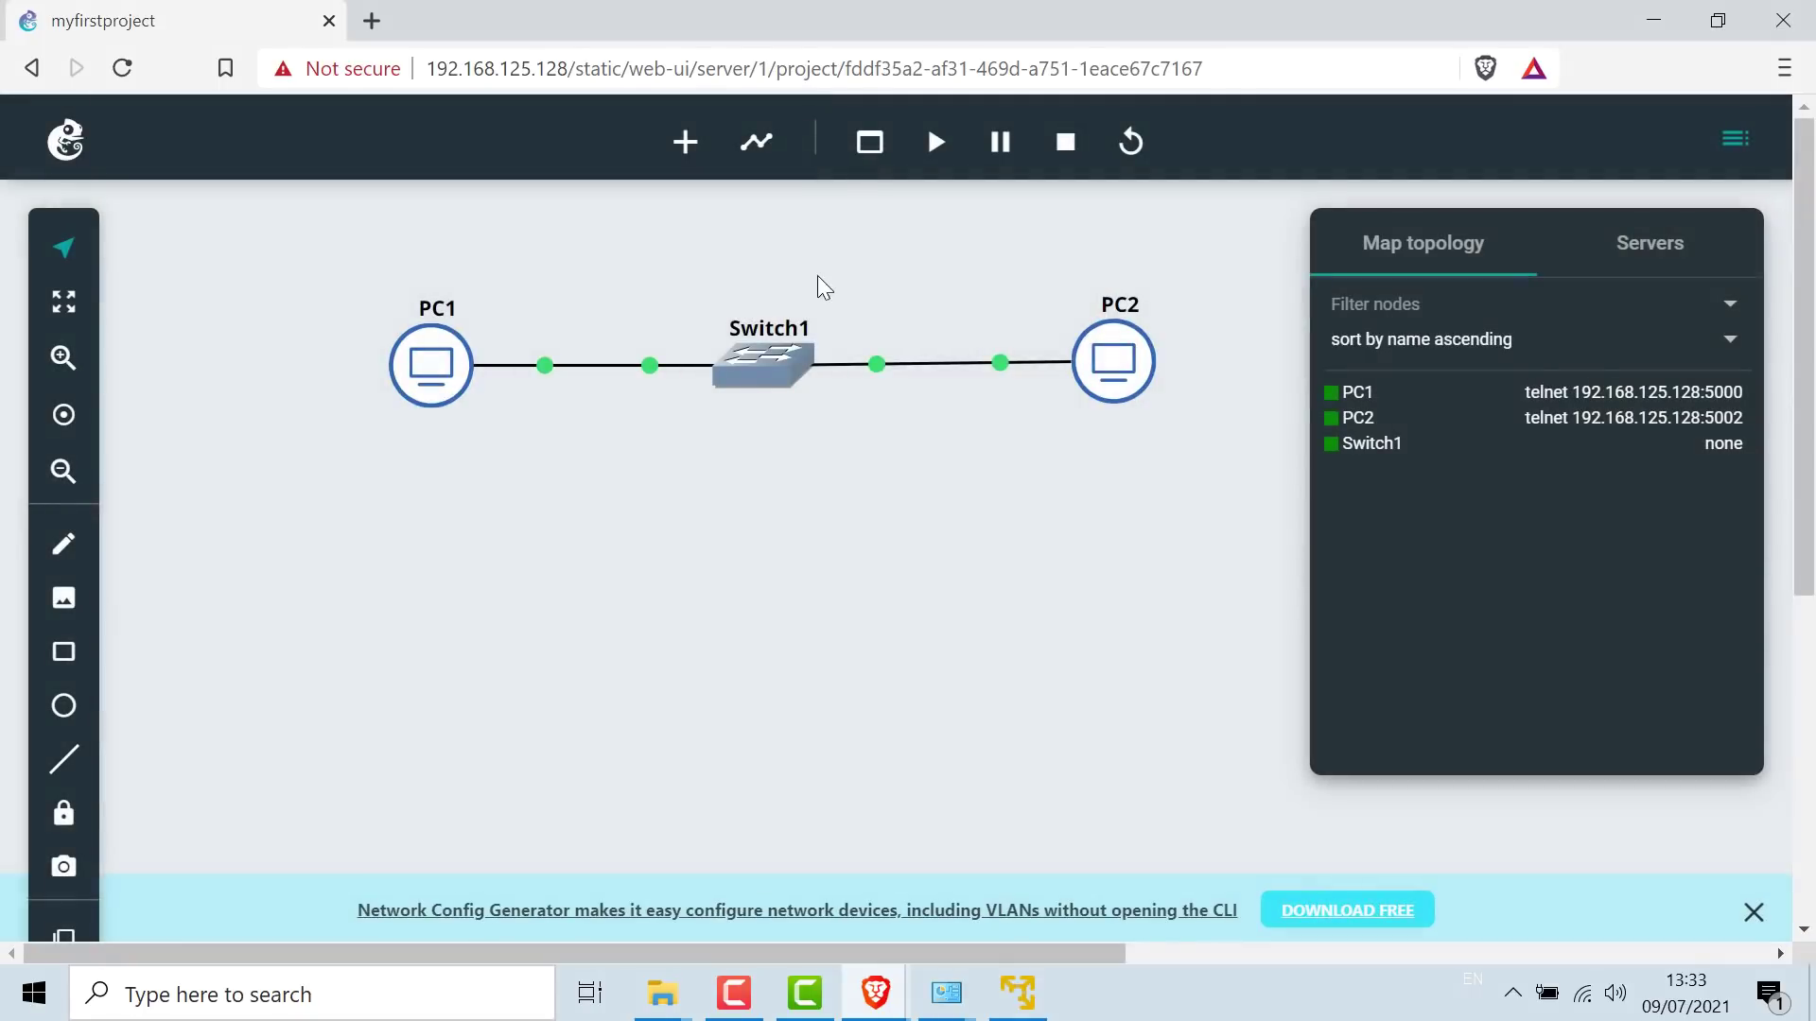
- Change Switch1's symbol to the blue square switch icon, finding it by the filename "switch"
right_click(779, 374)
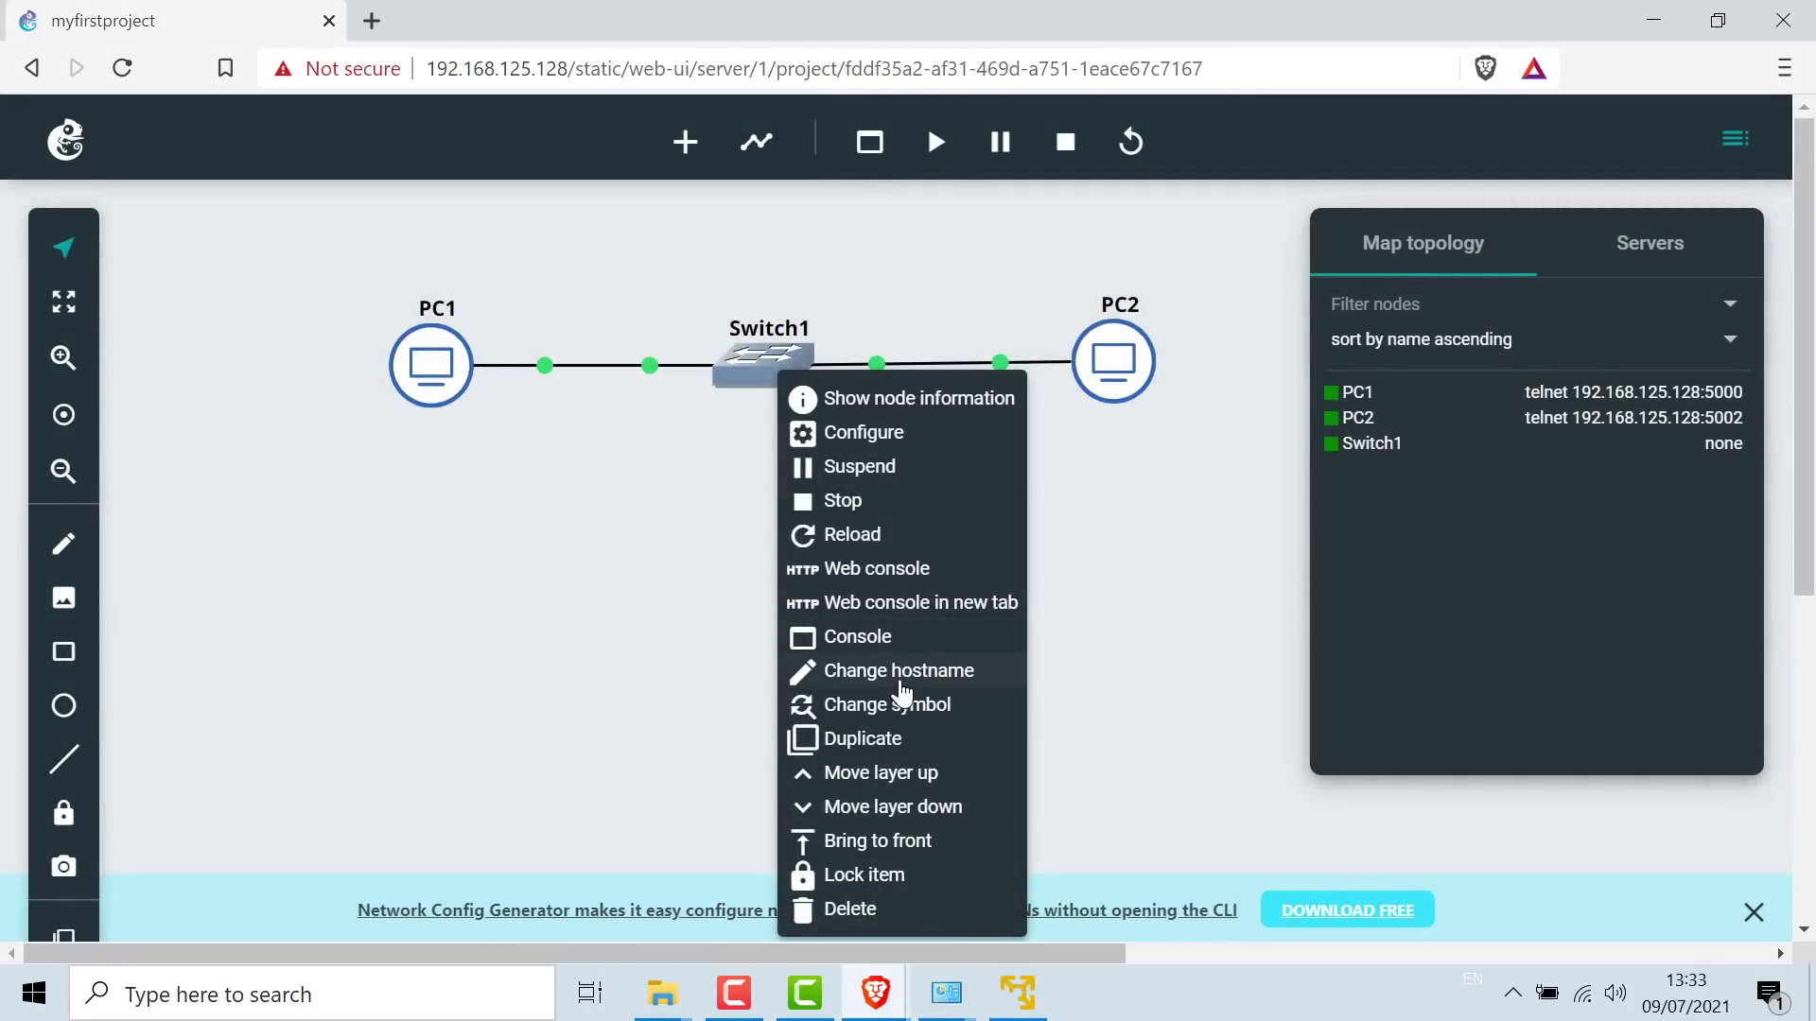
click(905, 711)
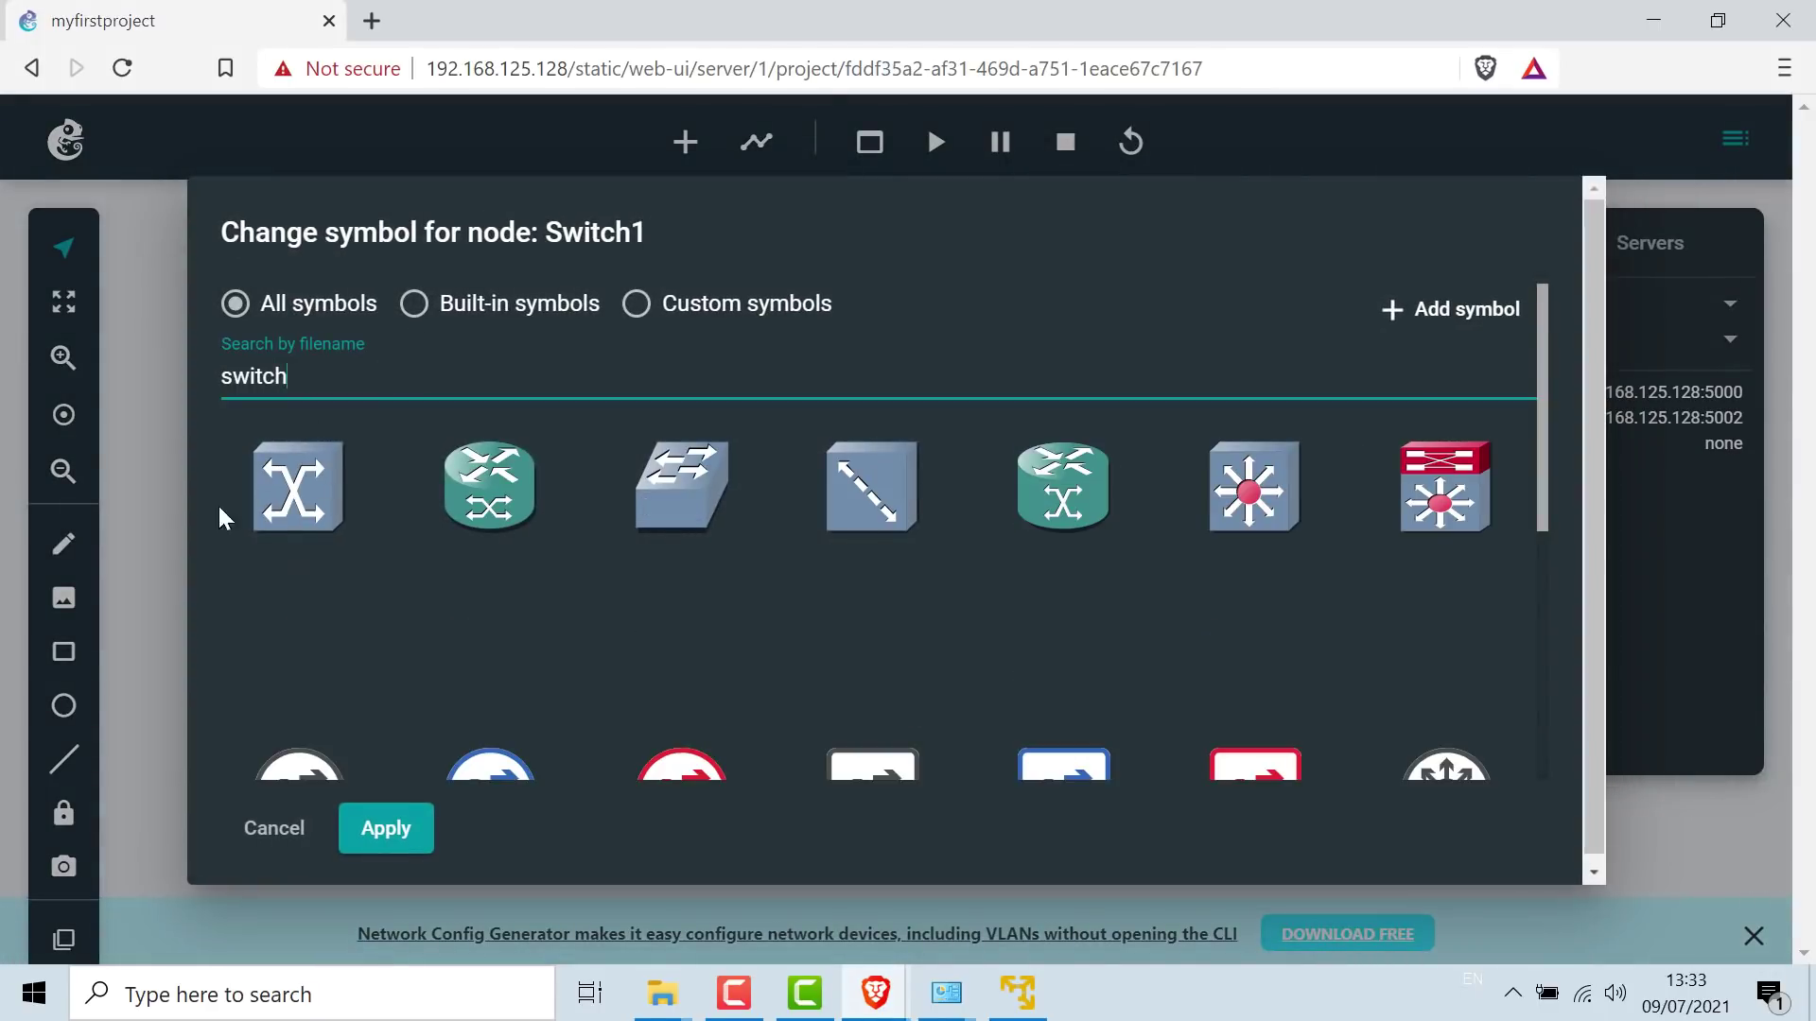
scroll(461, 594, down, 3)
click(1093, 516)
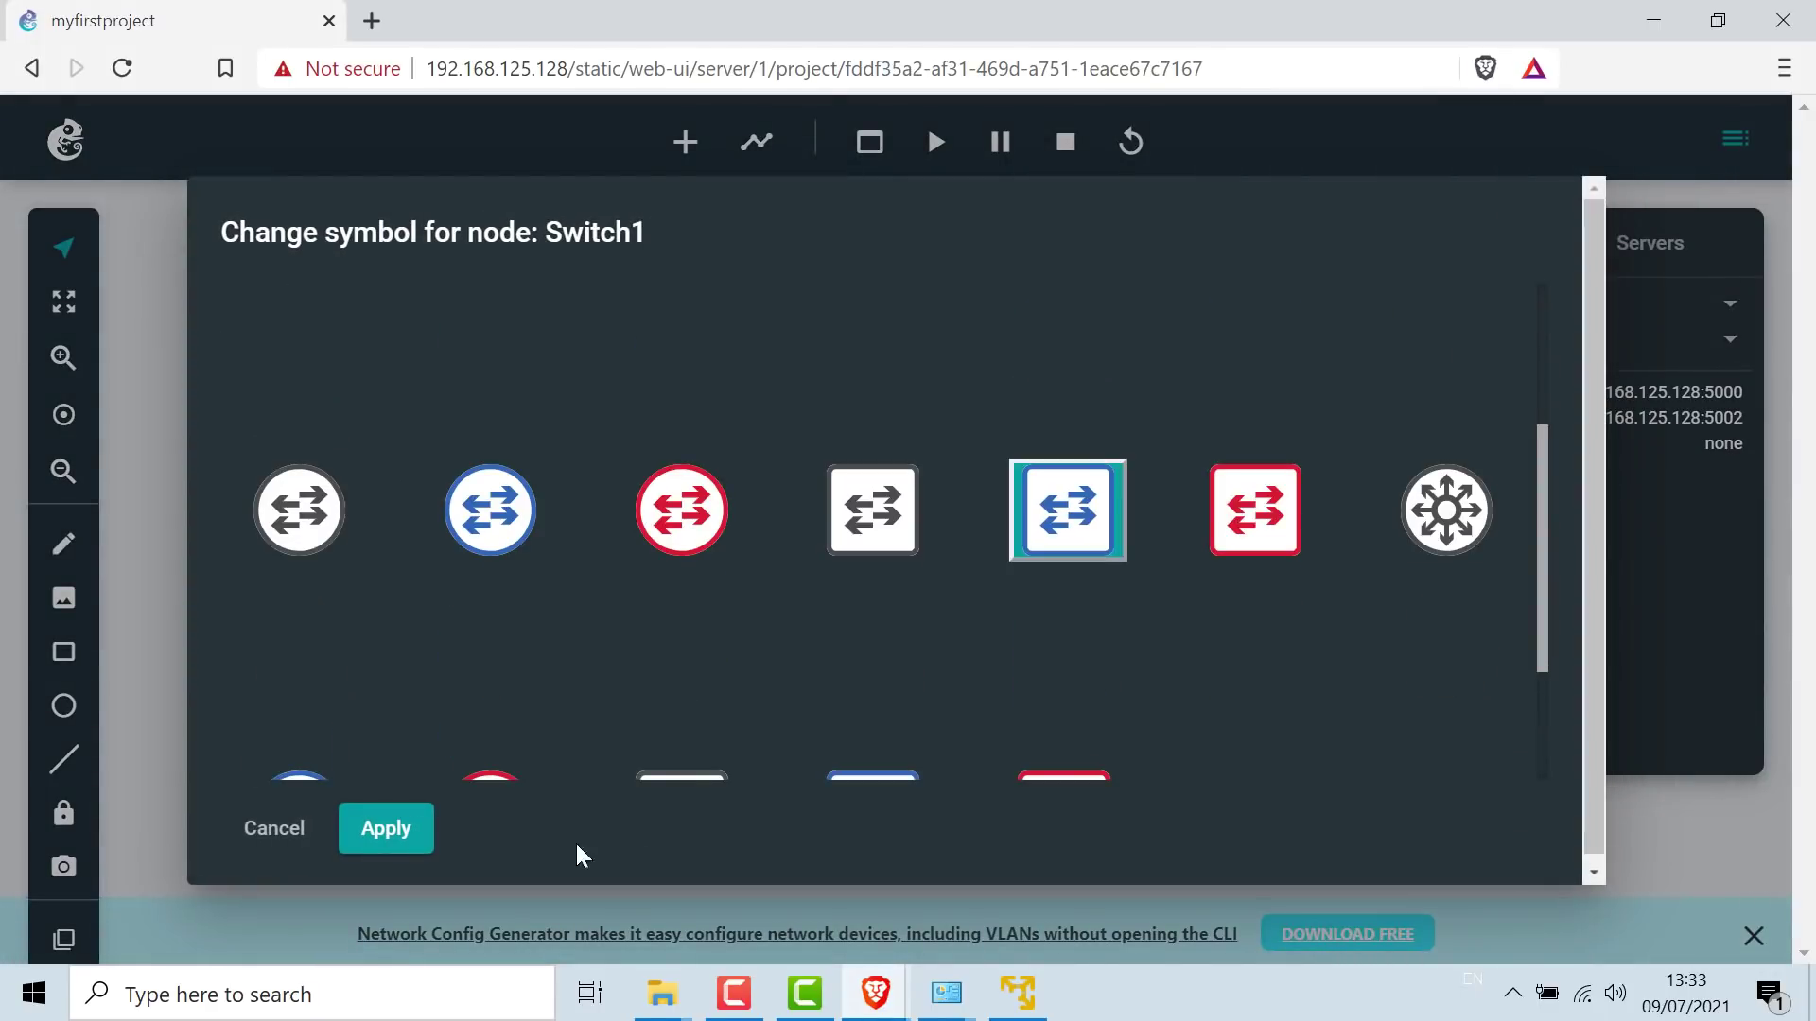
click(376, 832)
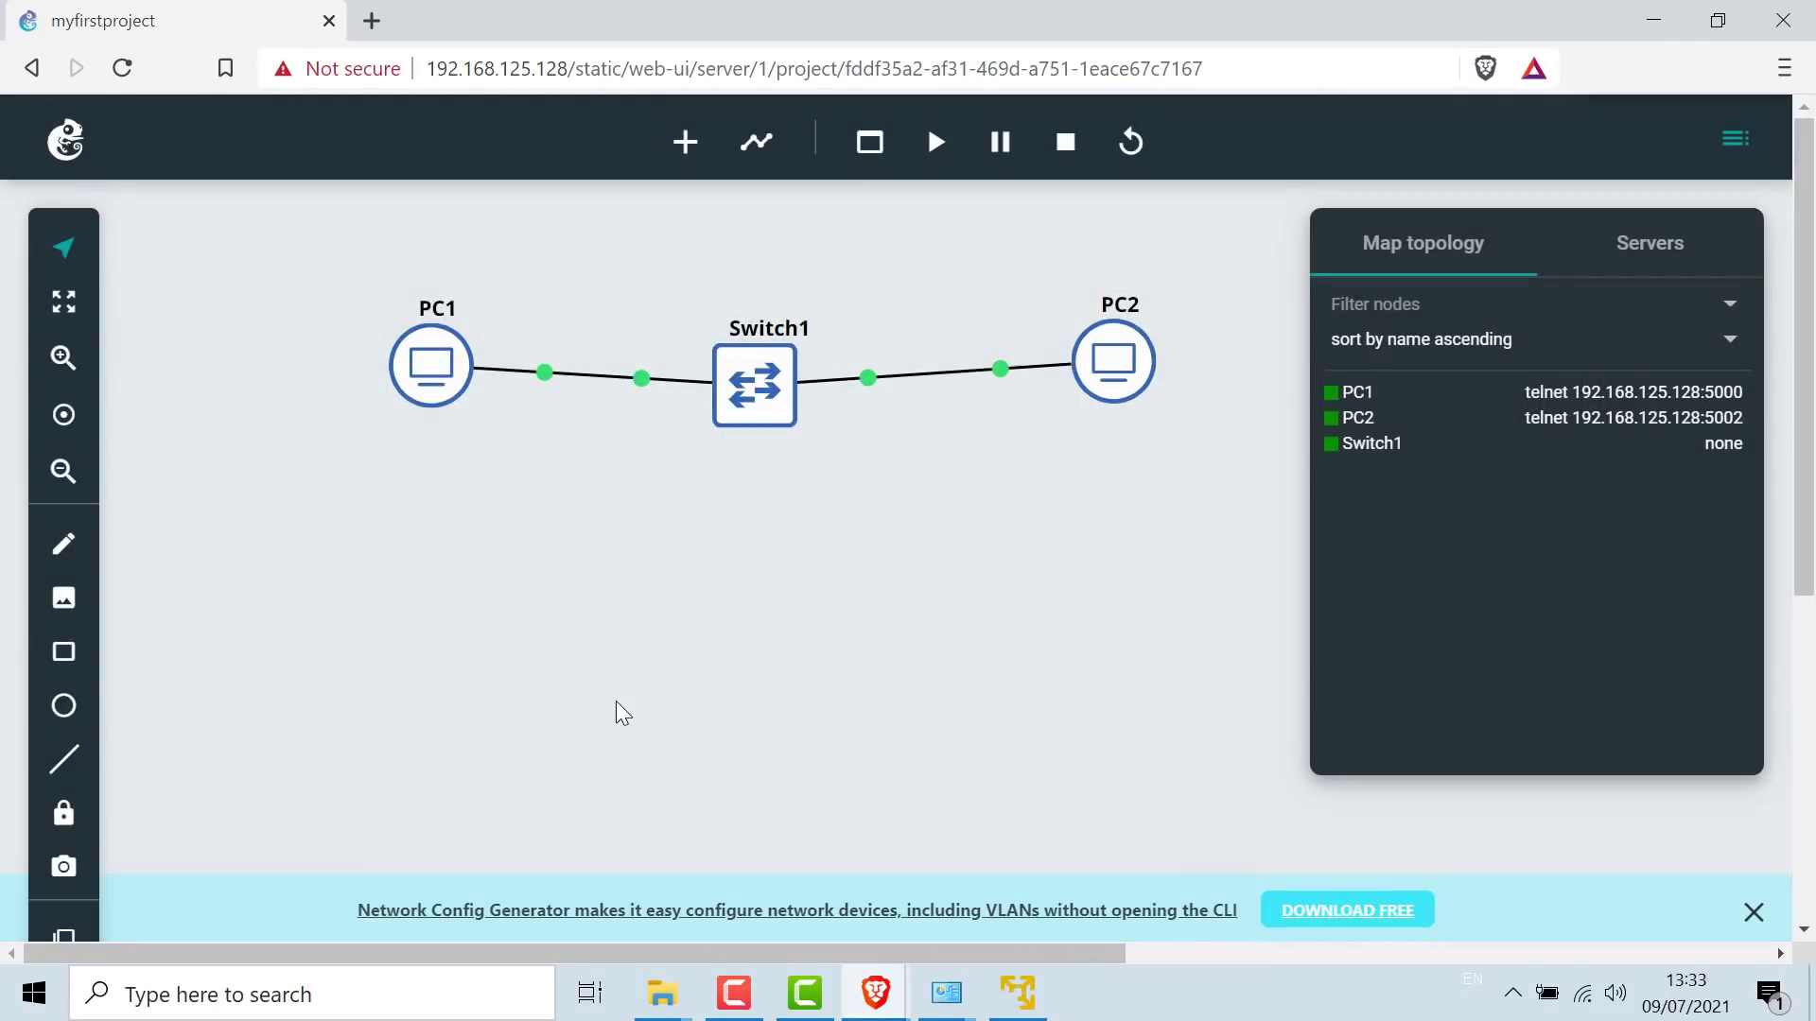
- Open Switch1's web console and close the console window again
right_click(791, 365)
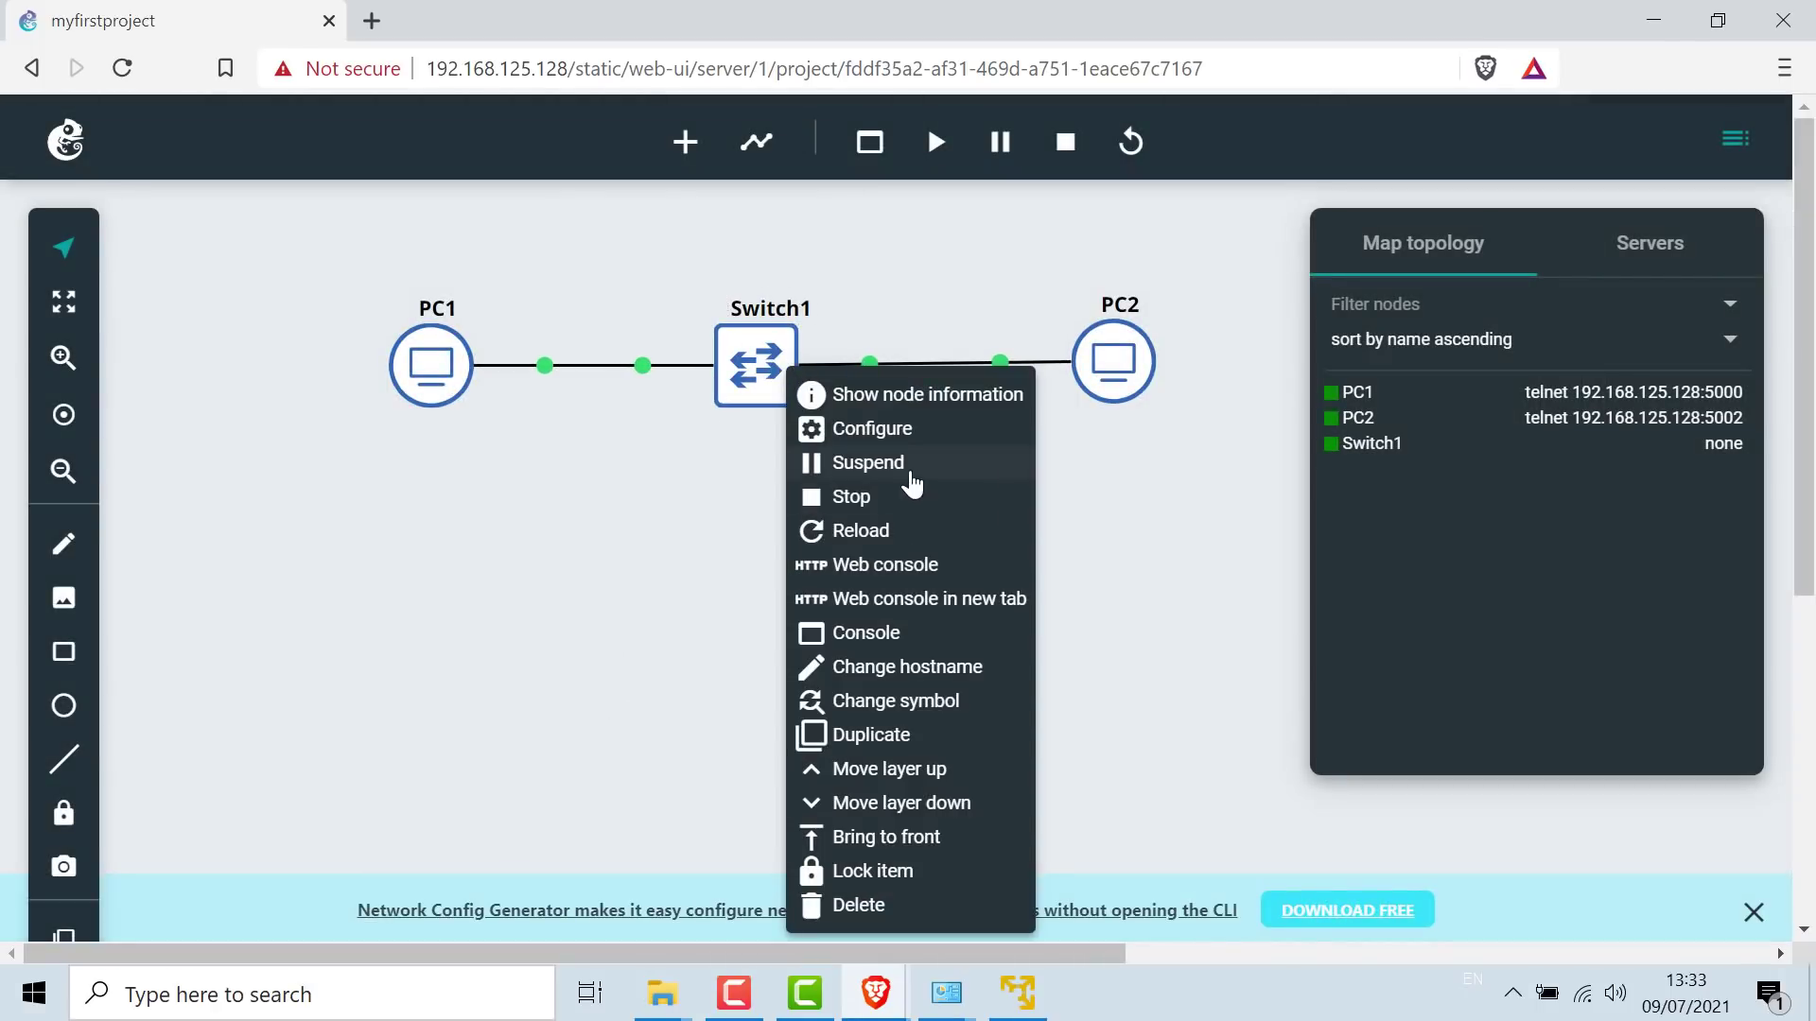
click(906, 565)
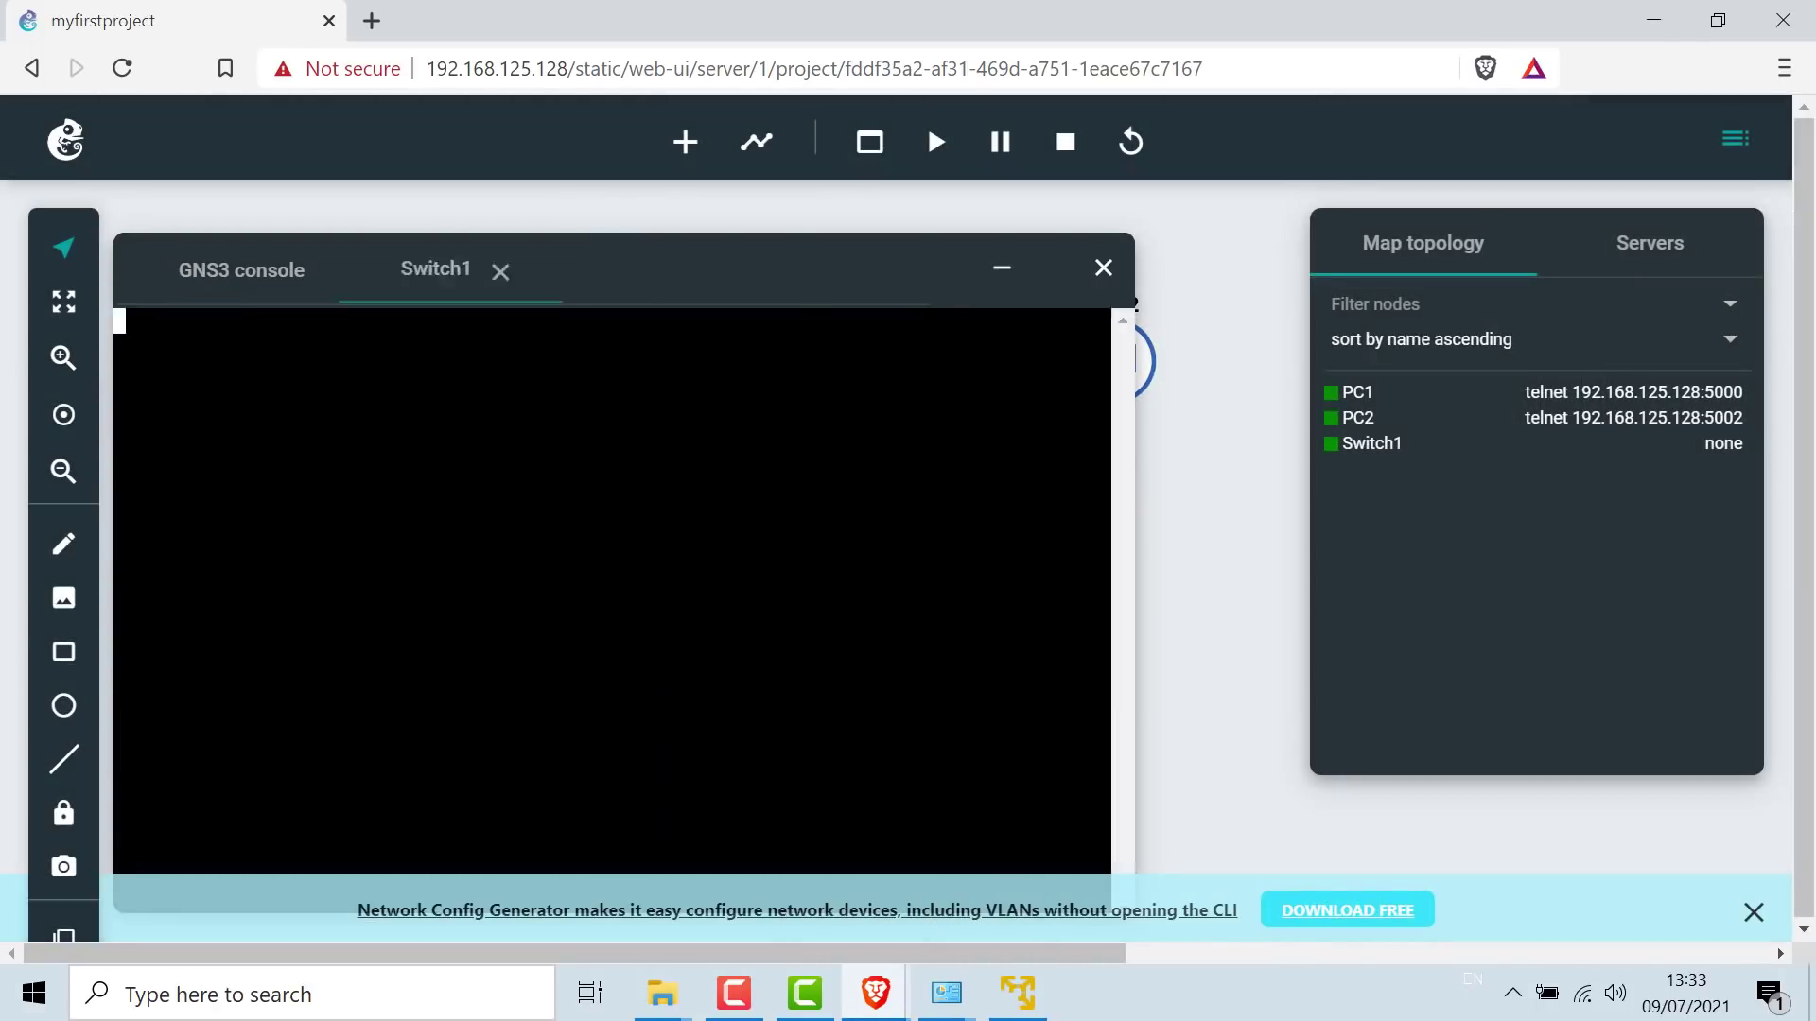
click(1103, 268)
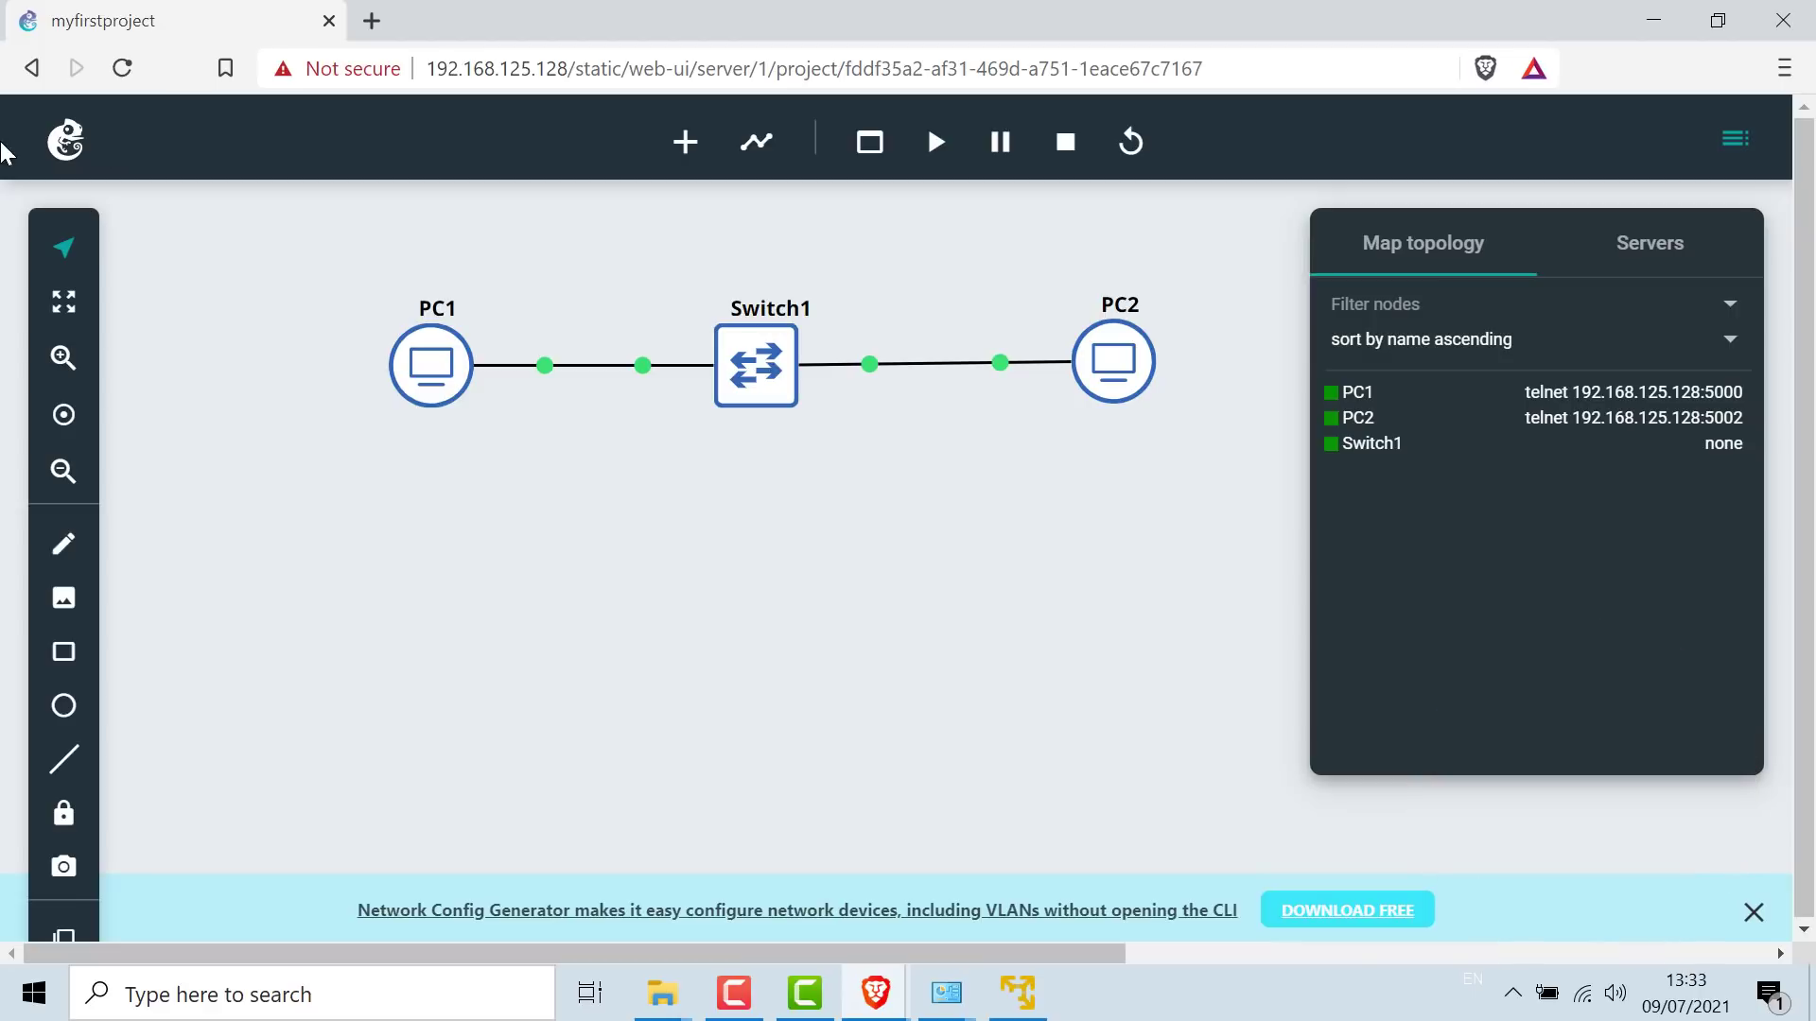
- Open PC1's web console and ping PC2 at 10.1.1.2 again
right_click(423, 371)
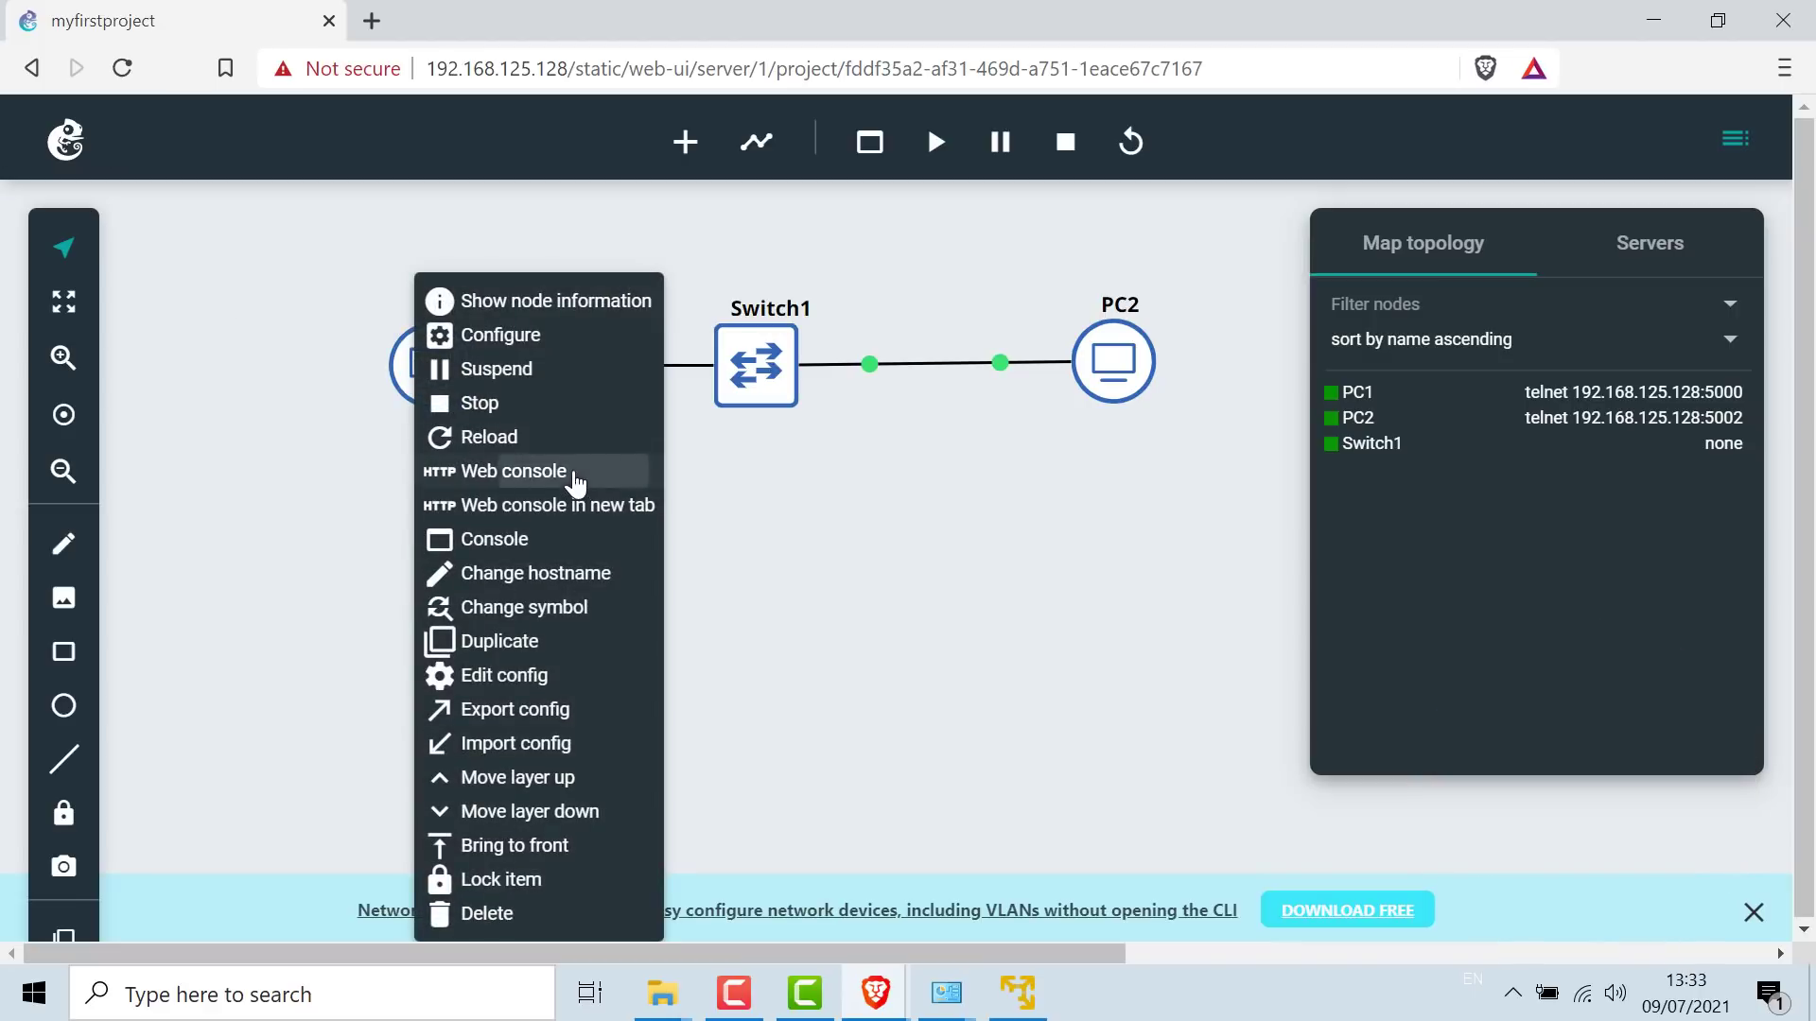
click(573, 472)
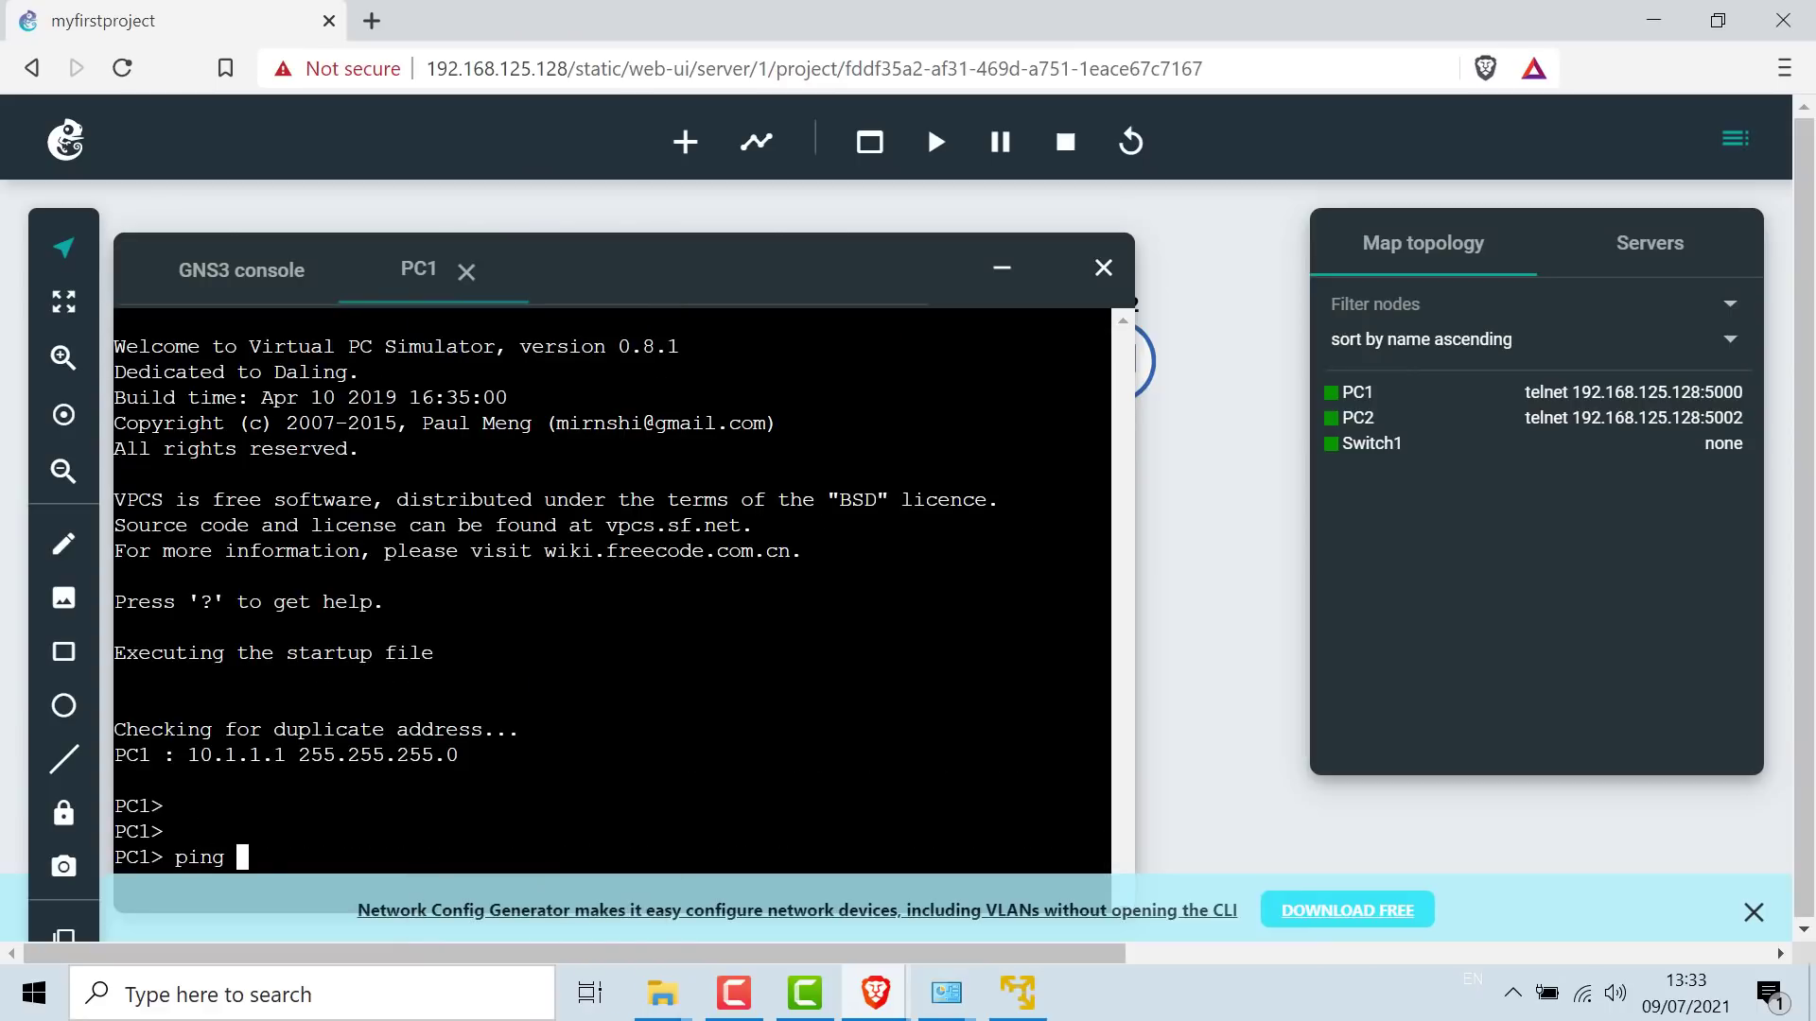
text(ping 10.1.1.2)
key(Return)
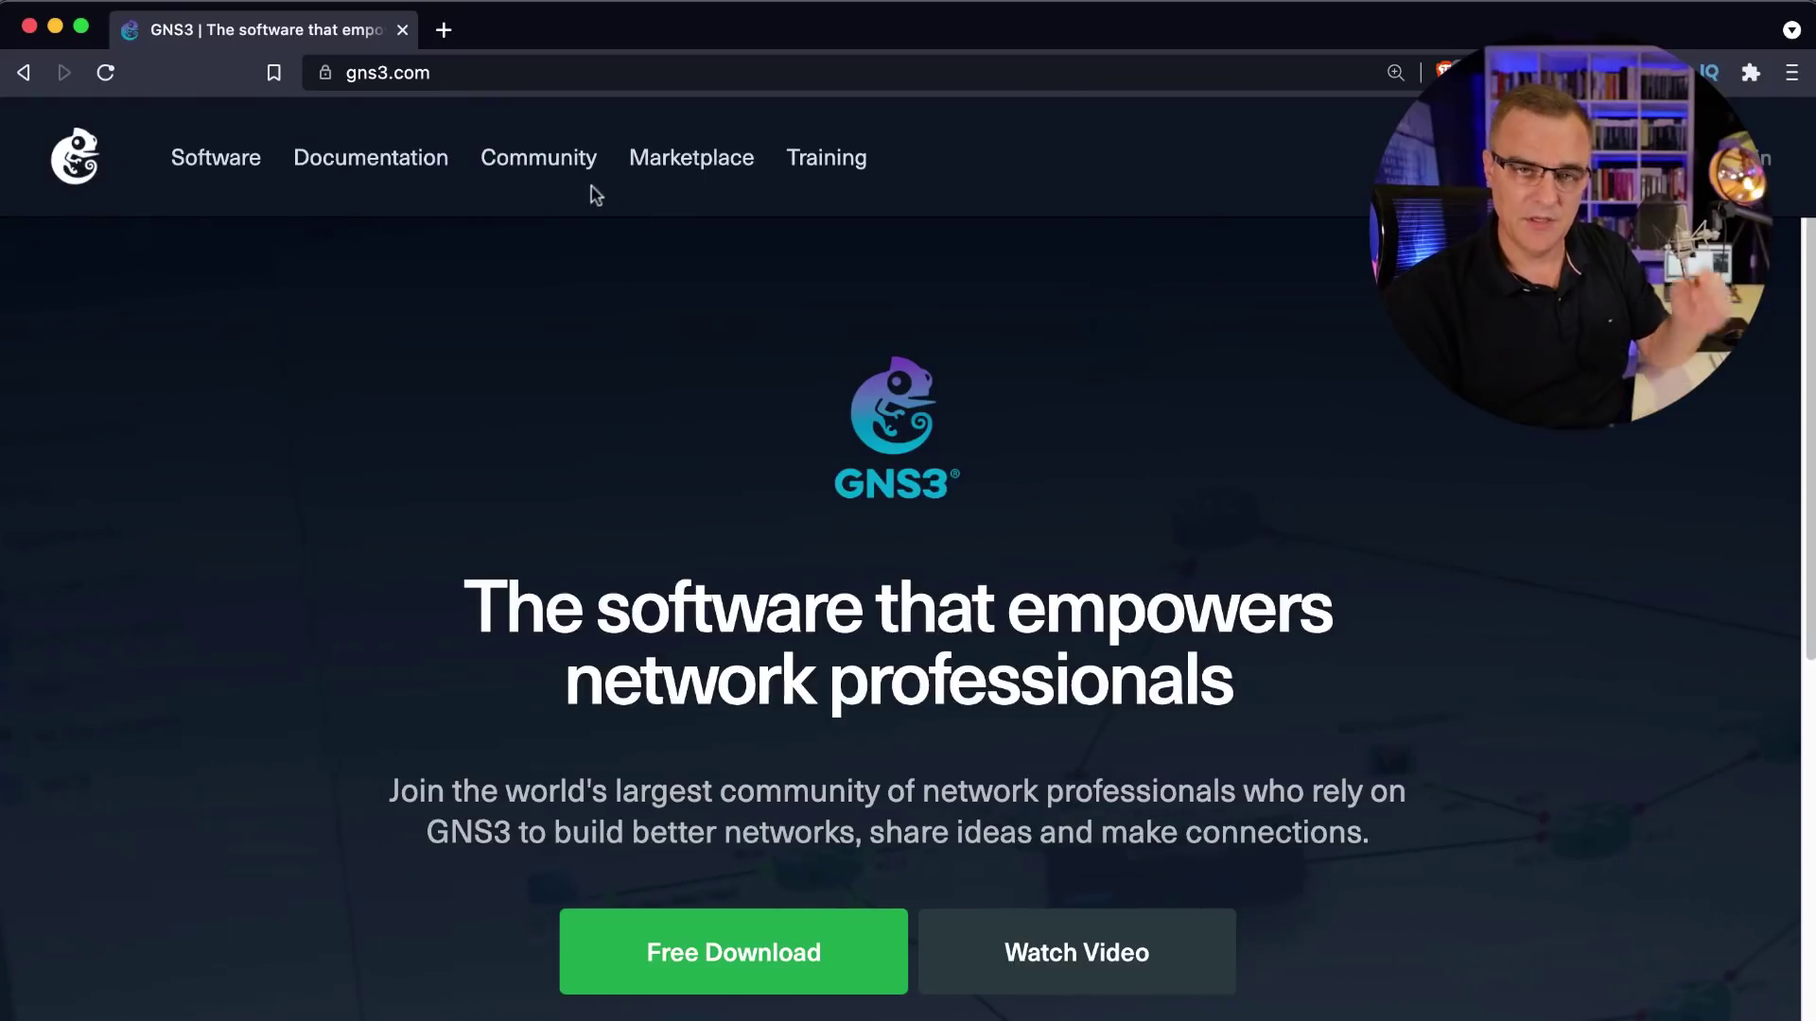
- Open the Community page on gns3.com and look through the latest community discussions
click(556, 173)
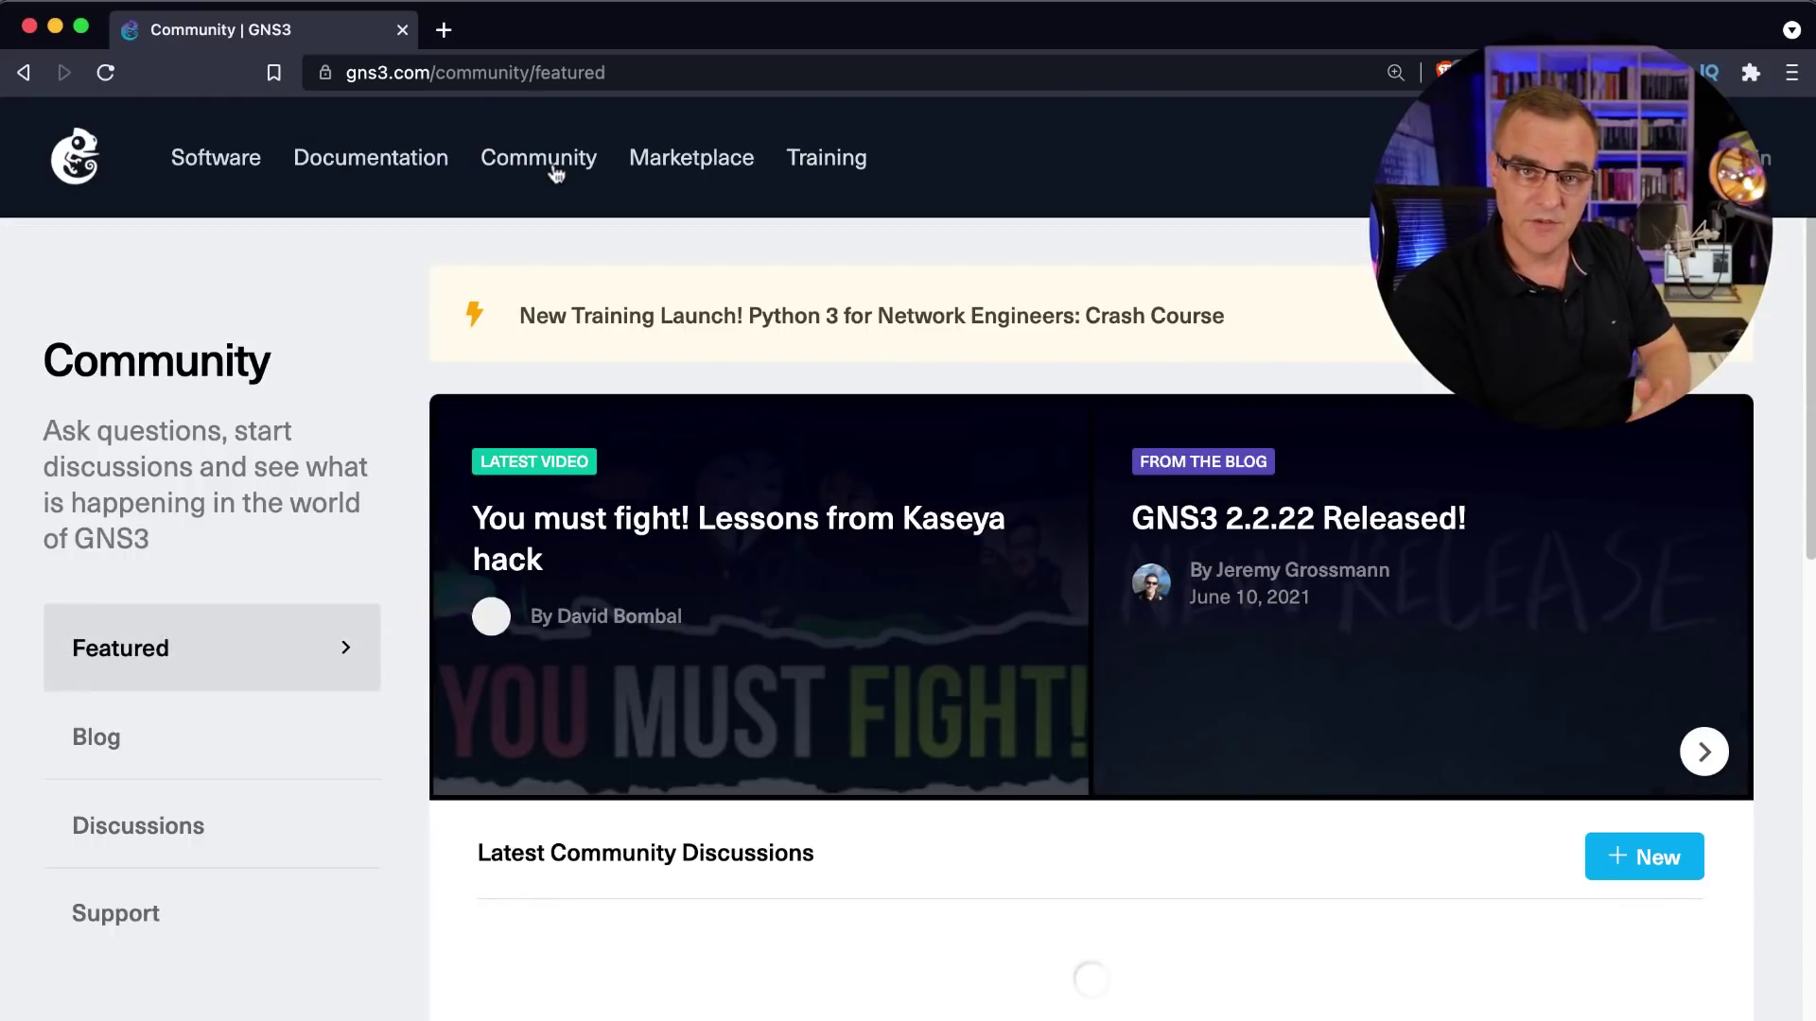
scroll(887, 615, down, 5)
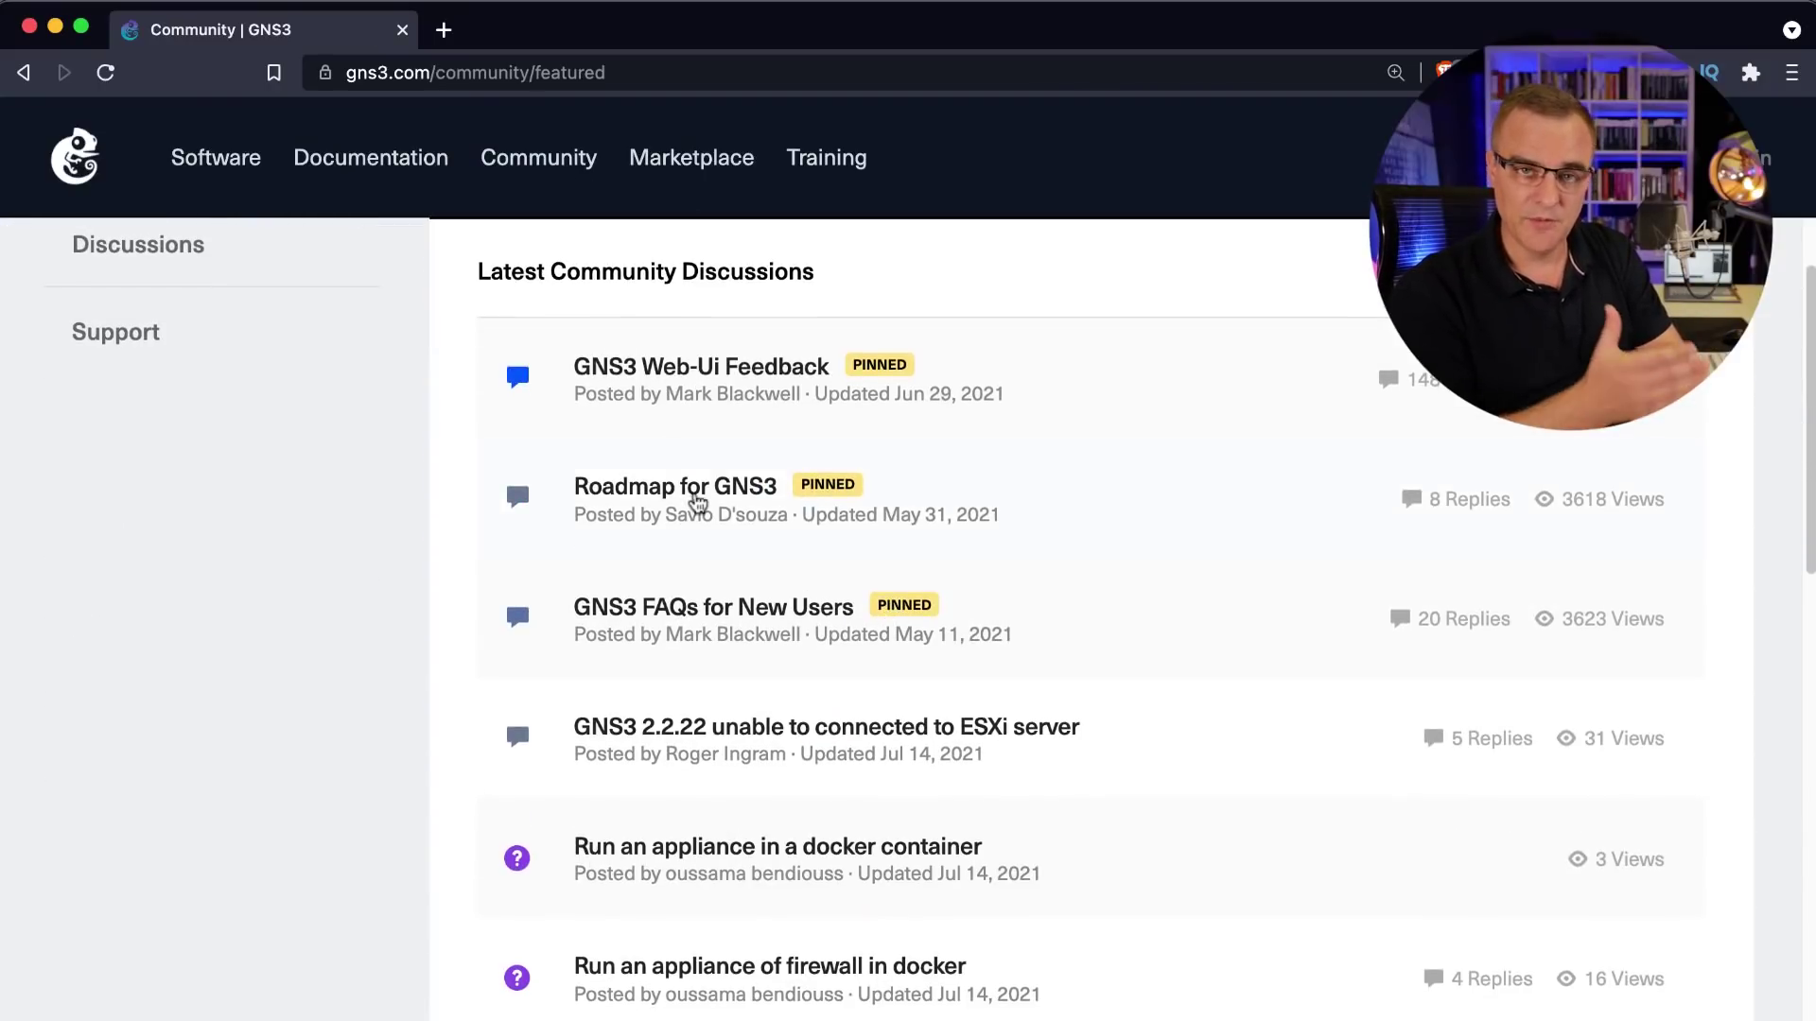
drag(816, 273, 473, 273)
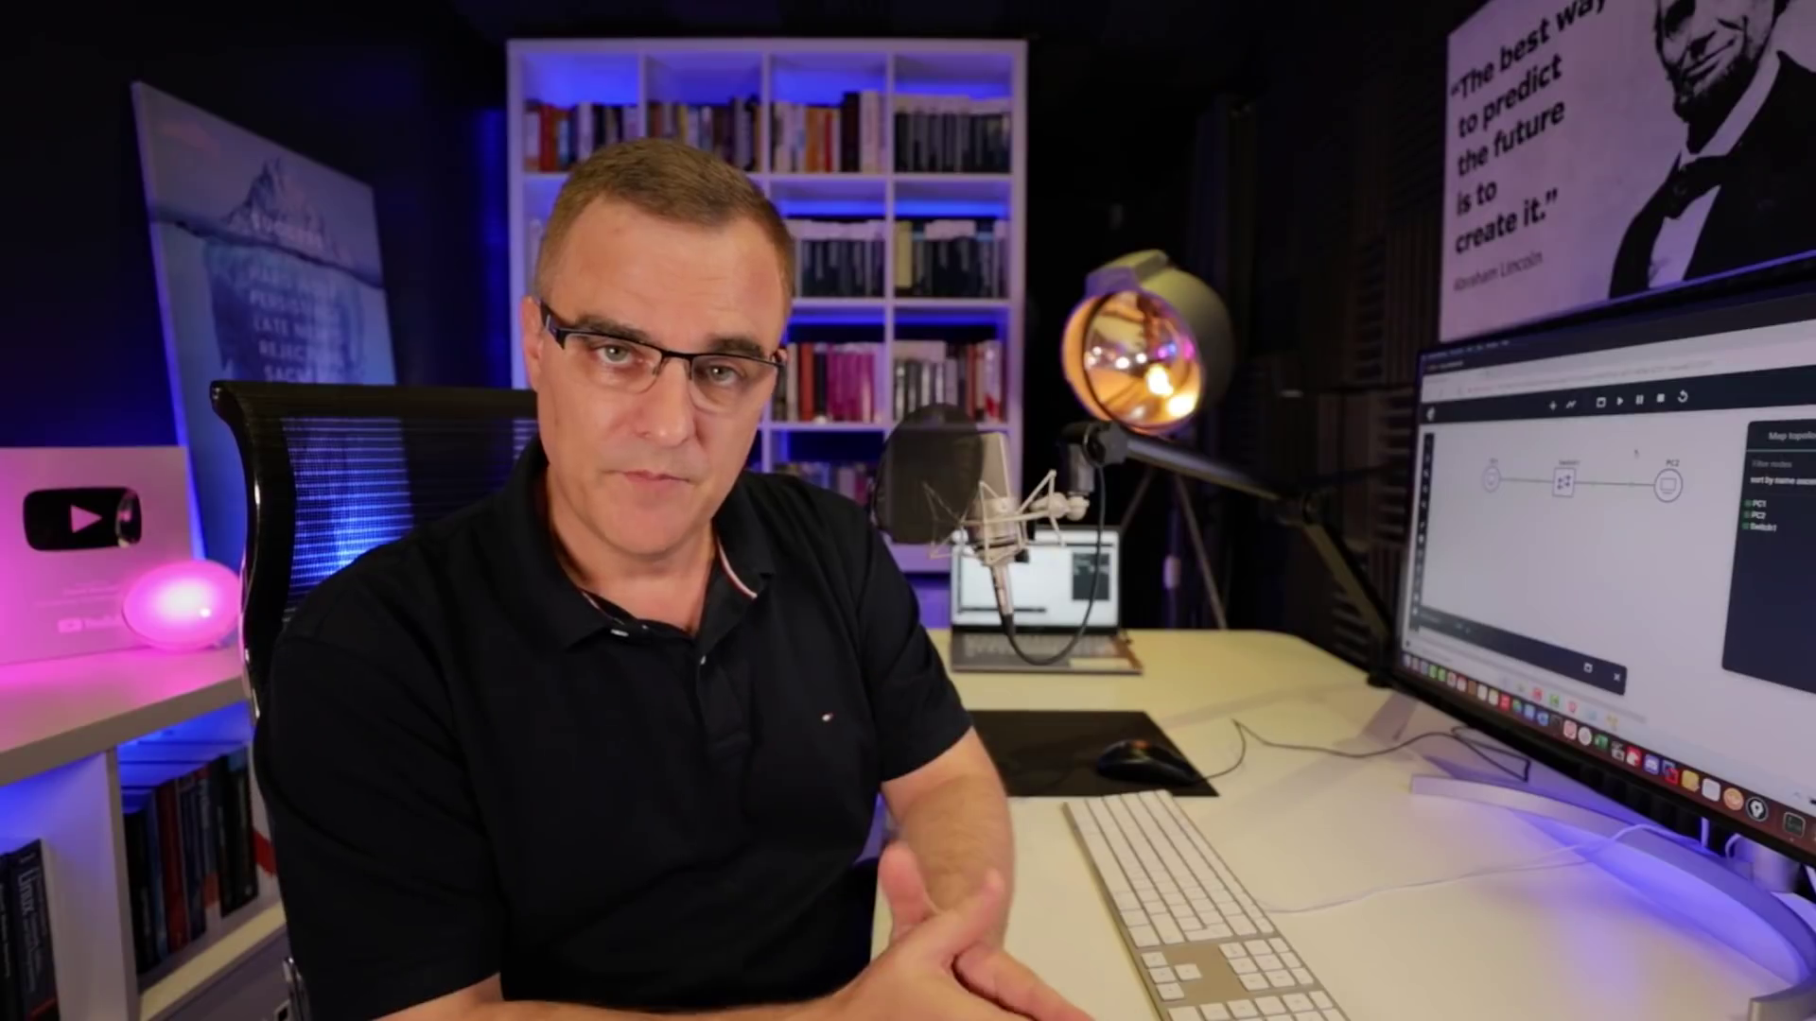